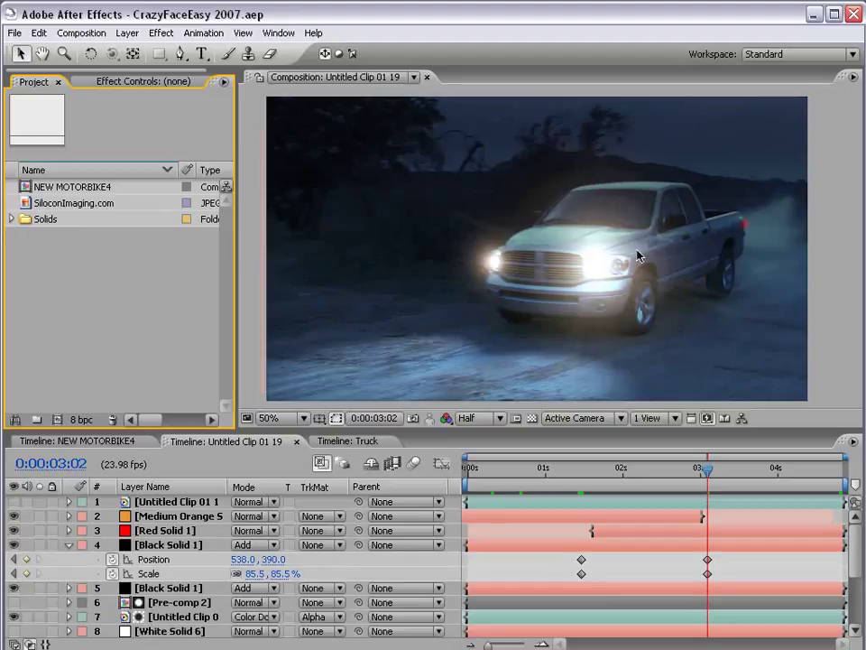
Step: Hide layer 1's night grade and step between keyframes to view the original daylight footage
{"action": "left_click", "coordinate": [14, 508]}
{"action": "key", "text": "j"}
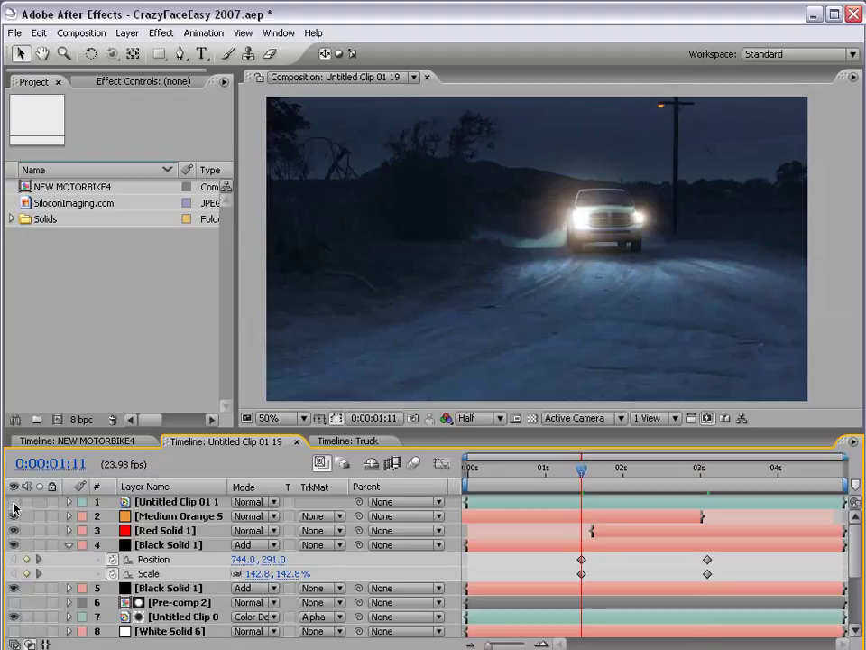
{"action": "left_click", "coordinate": [14, 508]}
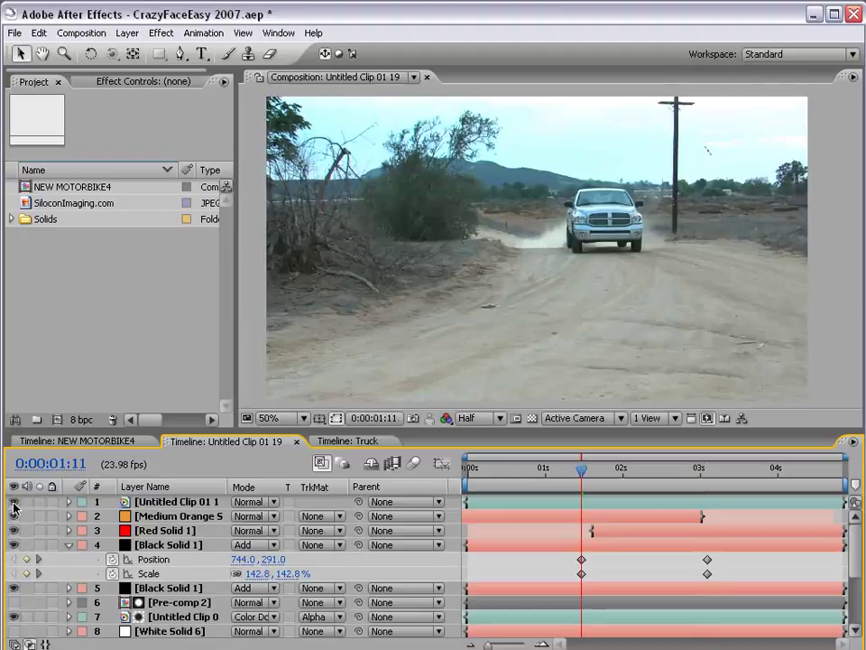
{"action": "key", "text": "k"}
{"action": "key", "text": "j"}
Step: Restore the night grade, select Black Solid 1, and save the project
{"action": "left_click", "coordinate": [13, 505]}
{"action": "left_click", "coordinate": [539, 574]}
{"action": "key", "text": "ctrl+s"}
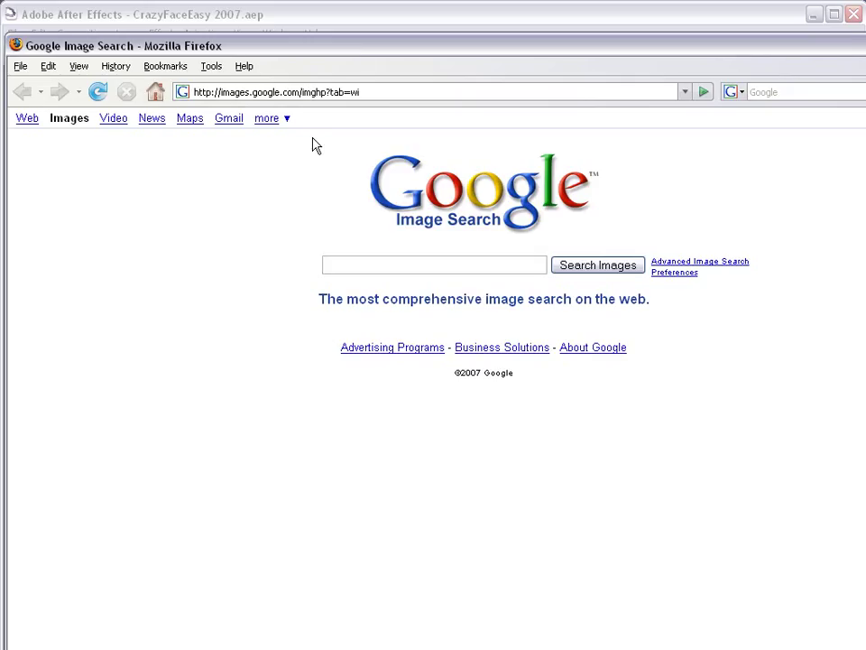
Step: Search Google Images for 'carp', open a large-carp photo result, then return to After Effects
{"action": "left_click", "coordinate": [354, 258]}
{"action": "type", "text": "carp"}
{"action": "left_click", "coordinate": [582, 271]}
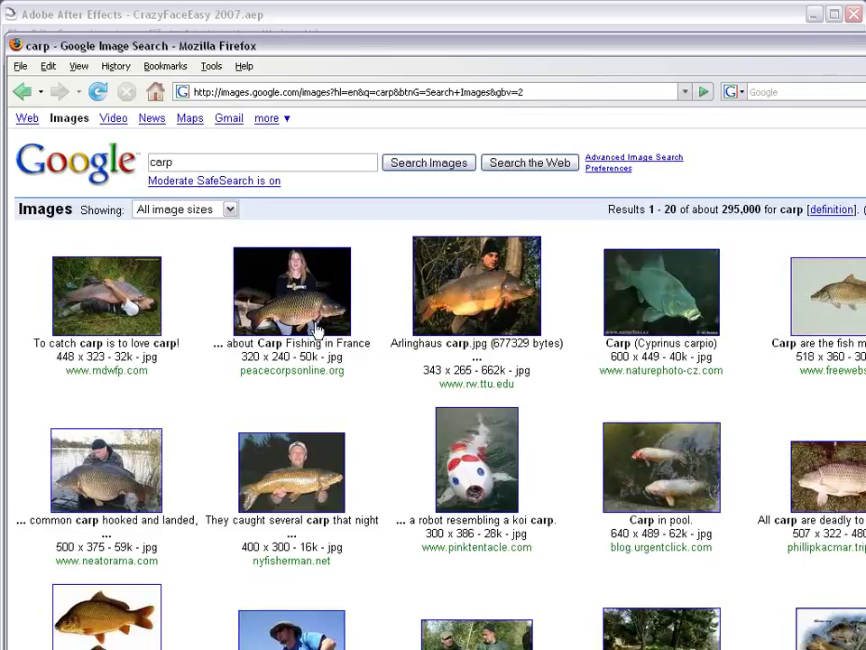
{"action": "left_click", "coordinate": [316, 306]}
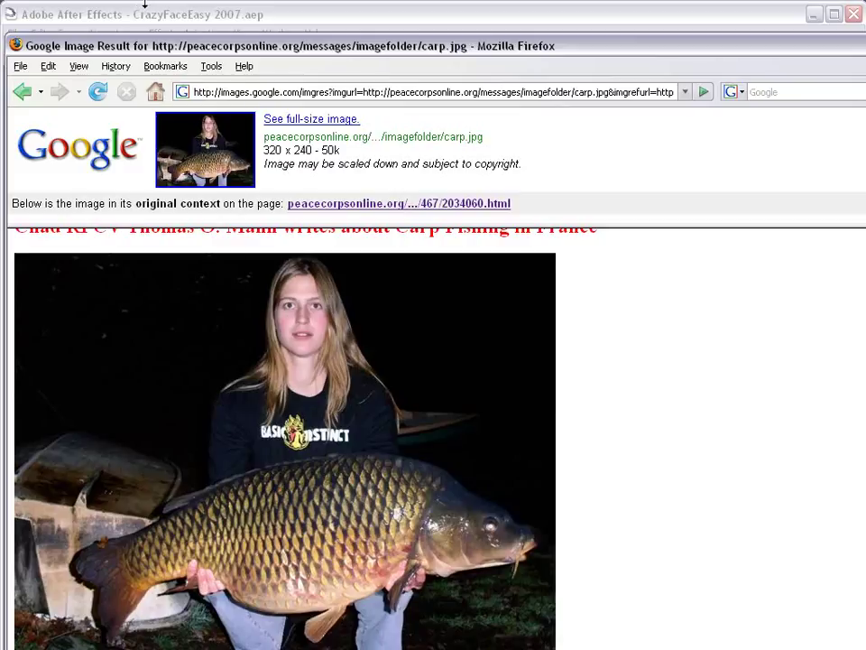
{"action": "left_click", "coordinate": [170, 13]}
Step: Switch to the Truck timeline, move the time indicator to the clip's start, and select the footage layer
{"action": "left_click", "coordinate": [348, 440]}
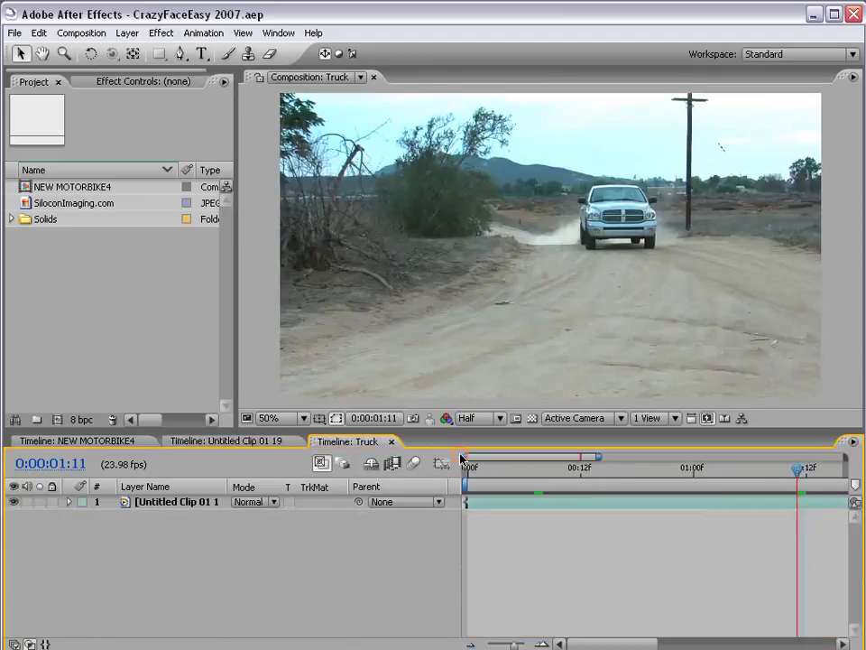
{"action": "left_click_drag", "start_coordinate": [601, 469], "coordinate": [471, 487]}
{"action": "left_click", "coordinate": [481, 497]}
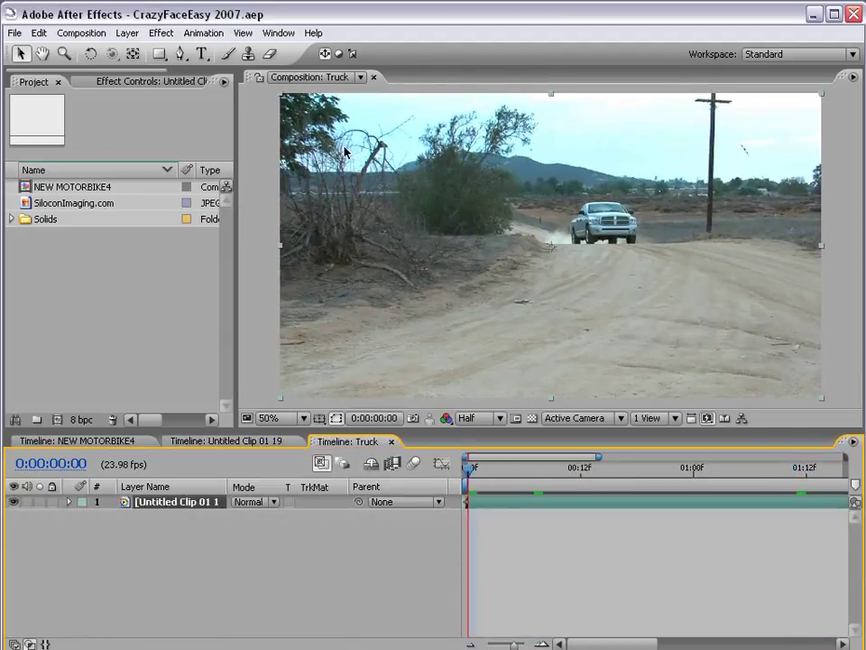
Step: Apply Hue/Saturation and Curves from Color Correction to the truck footage
{"action": "left_click", "coordinate": [161, 32]}
{"action": "mouse_move", "coordinate": [218, 209]}
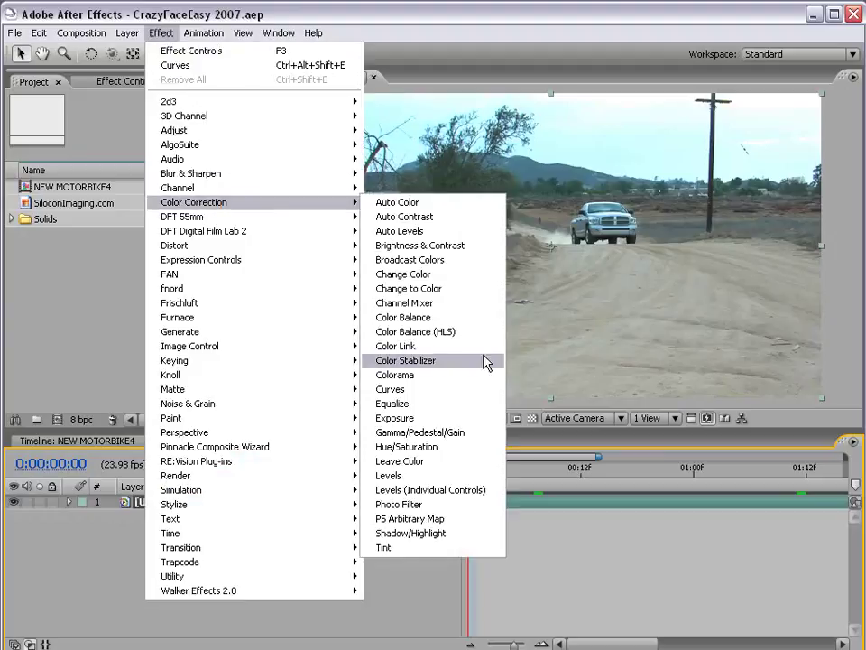
{"action": "left_click", "coordinate": [440, 451]}
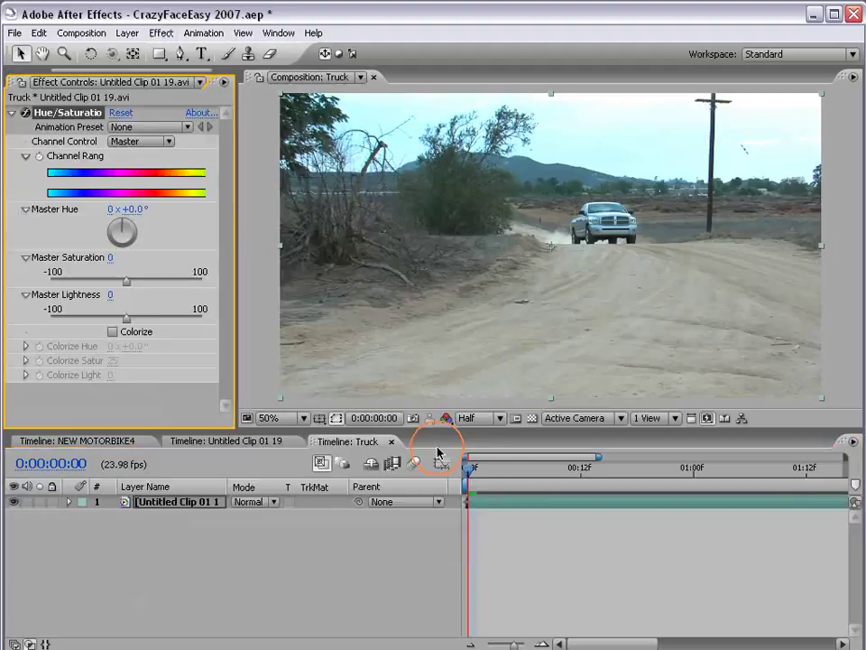
{"action": "left_click", "coordinate": [155, 33]}
{"action": "mouse_move", "coordinate": [242, 210]}
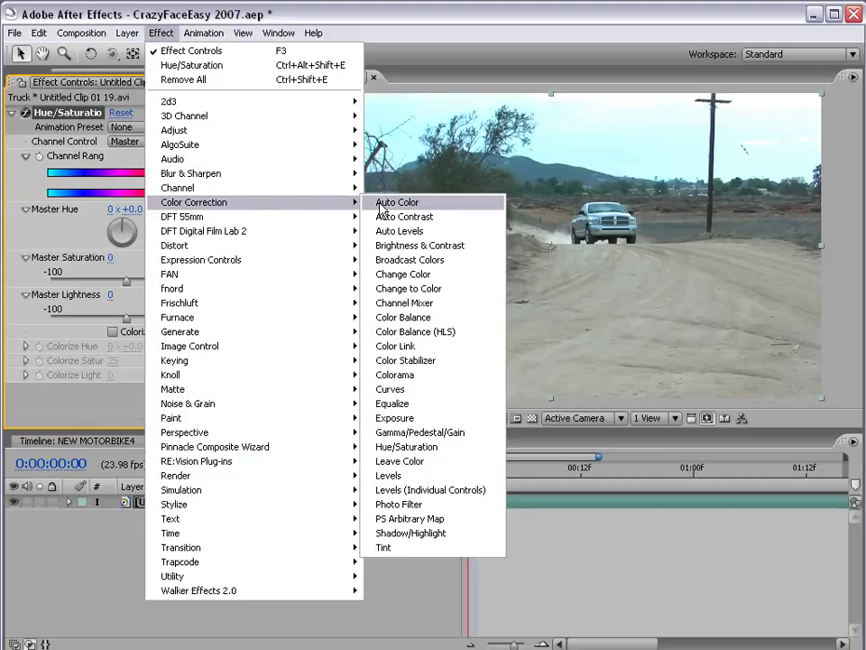
{"action": "left_click", "coordinate": [417, 389]}
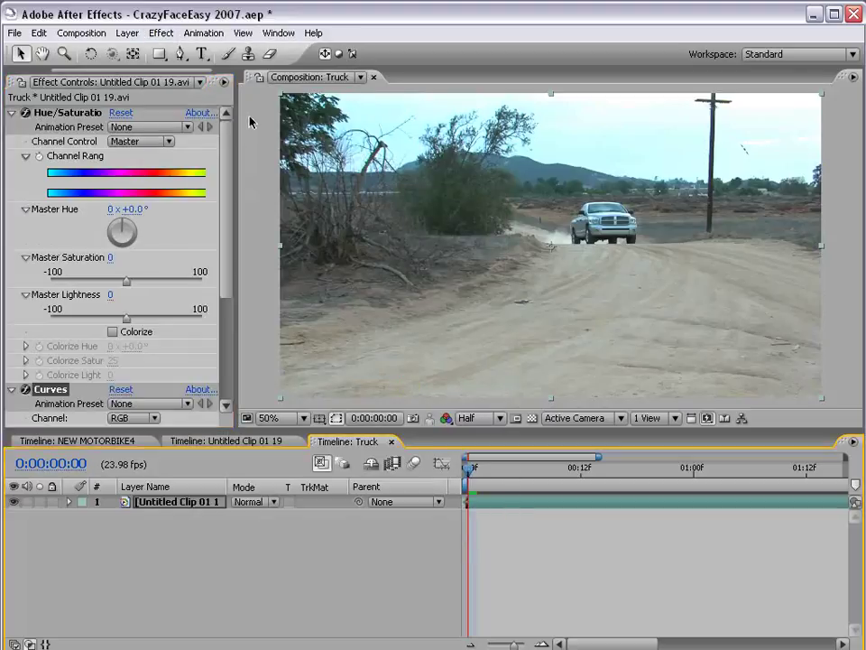
Step: Lower Hue/Saturation's Master Saturation to -29, then collapse that effect to reveal Curves
{"action": "left_click_drag", "start_coordinate": [232, 149], "coordinate": [273, 159]}
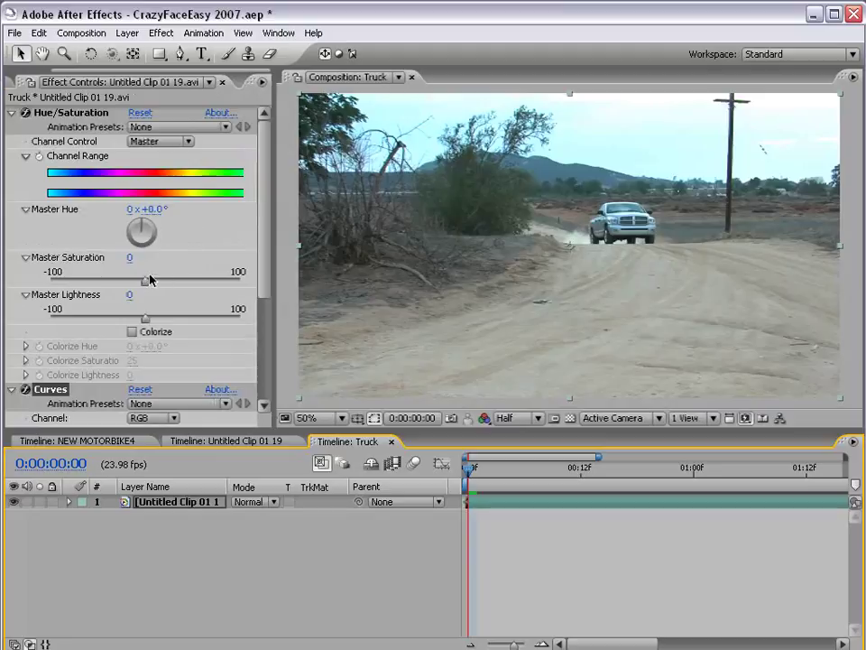
{"action": "left_click_drag", "start_coordinate": [146, 282], "coordinate": [120, 285]}
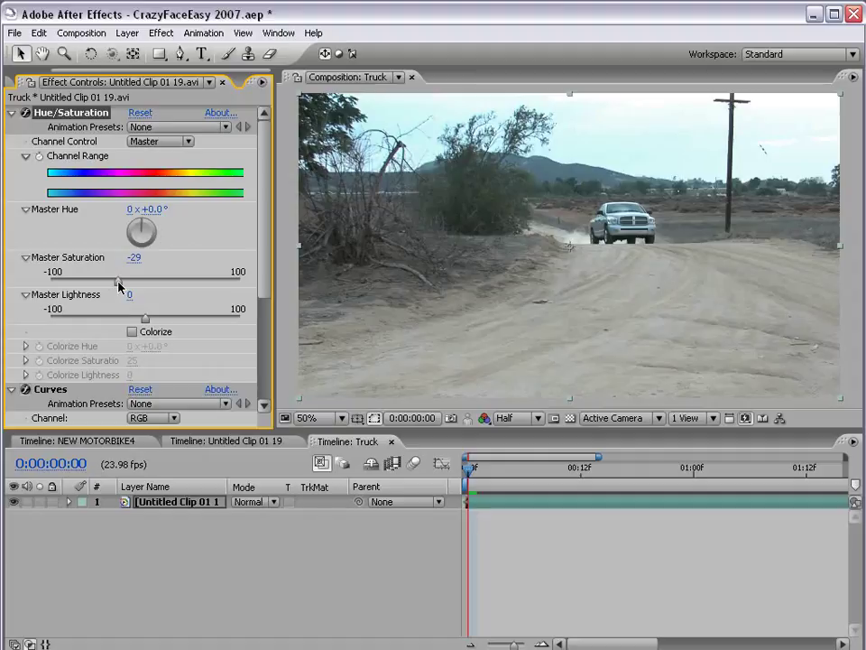
{"action": "left_click", "coordinate": [12, 112]}
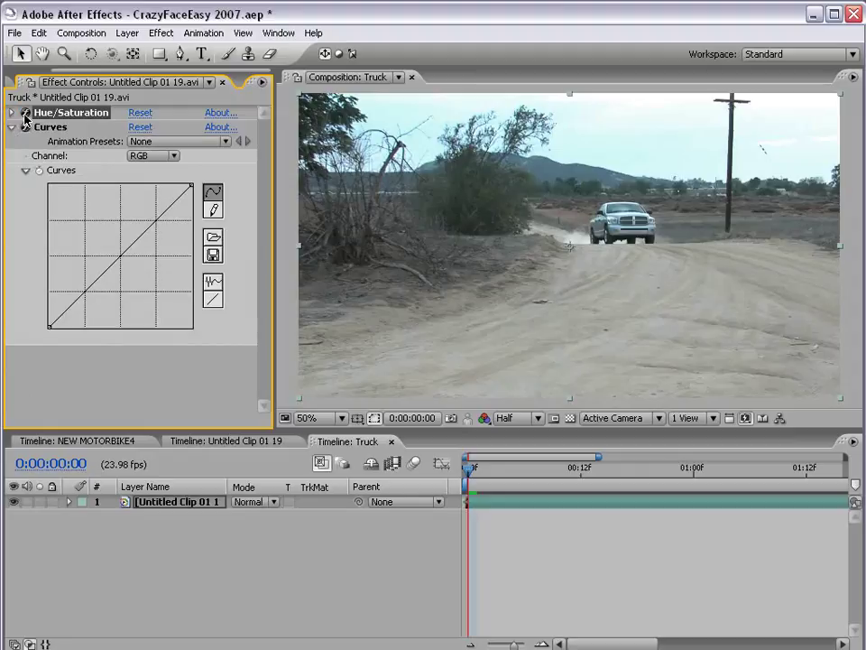
Step: Pull the RGB curve's highlights and shadows down with two points to darken the shot
{"action": "left_click", "coordinate": [153, 155]}
{"action": "left_click", "coordinate": [160, 162]}
{"action": "left_click_drag", "start_coordinate": [191, 186], "coordinate": [200, 255]}
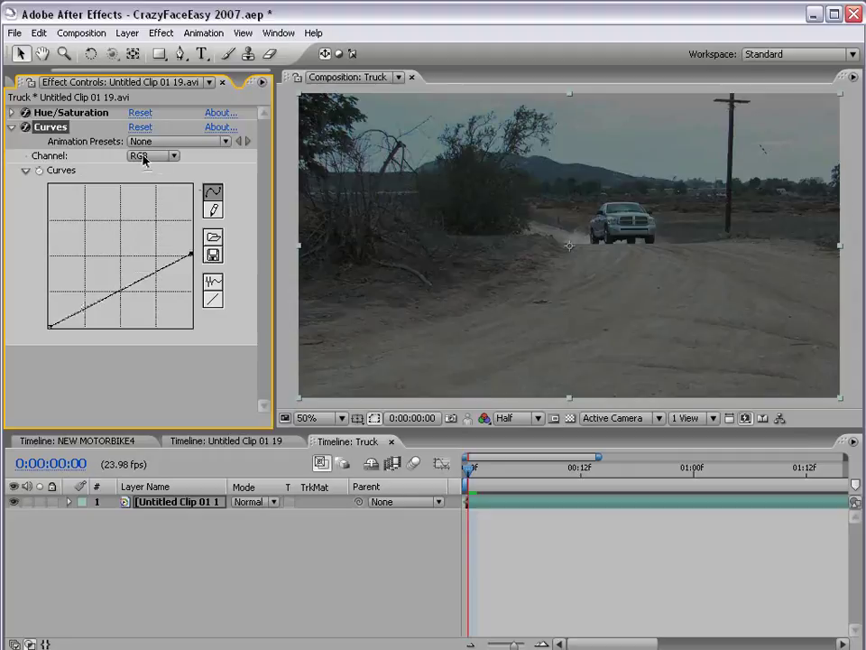
{"action": "left_click_drag", "start_coordinate": [126, 290], "coordinate": [96, 310]}
{"action": "left_click_drag", "start_coordinate": [151, 277], "coordinate": [160, 286]}
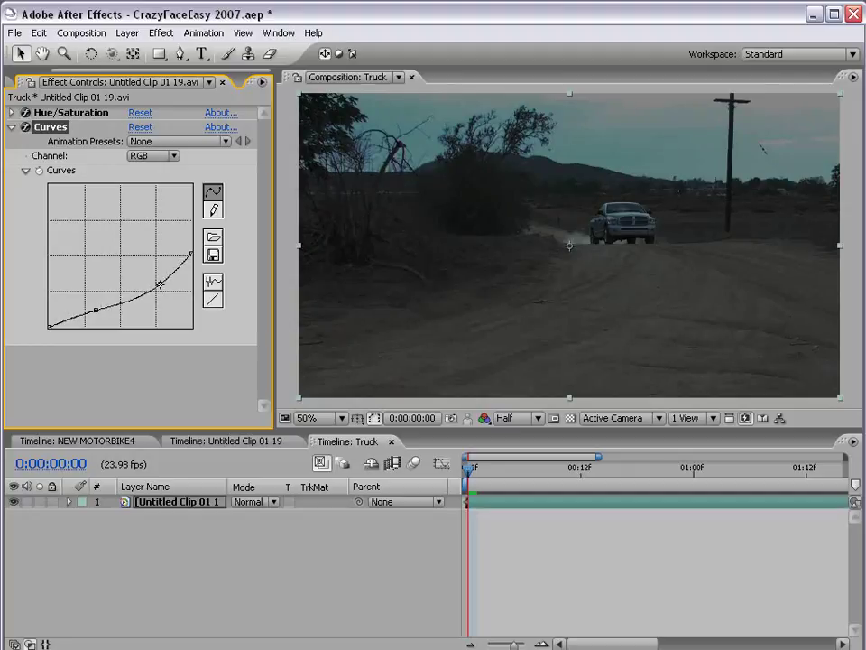
Step: Adjust the Red curve slightly and lift the Blue midtones for a cool tint
{"action": "left_click", "coordinate": [148, 157]}
{"action": "left_click", "coordinate": [152, 174]}
{"action": "left_click_drag", "start_coordinate": [129, 259], "coordinate": [129, 257]}
{"action": "left_click", "coordinate": [153, 155]}
{"action": "left_click", "coordinate": [151, 184]}
{"action": "left_click_drag", "start_coordinate": [120, 256], "coordinate": [116, 248]}
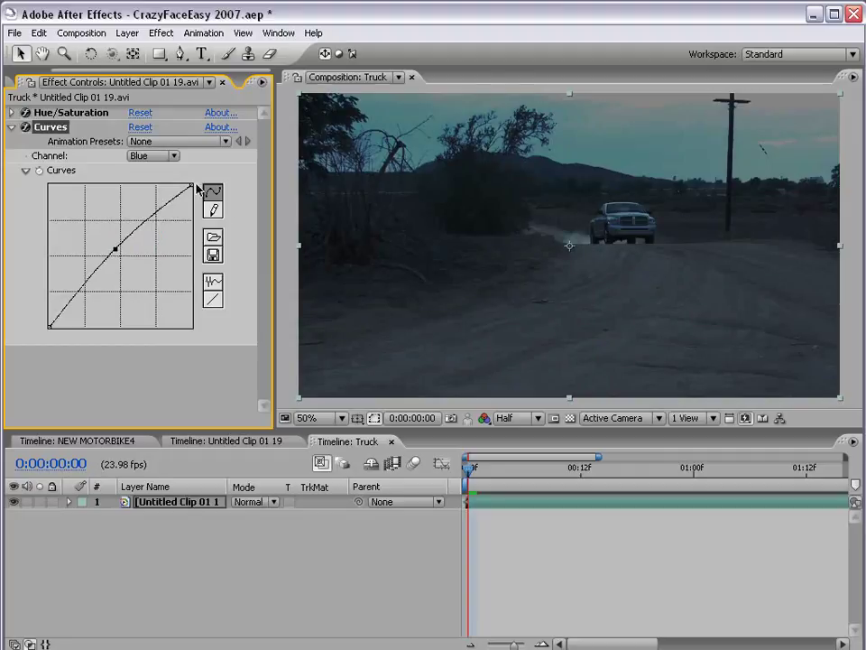
{"action": "left_click_drag", "start_coordinate": [190, 186], "coordinate": [179, 182]}
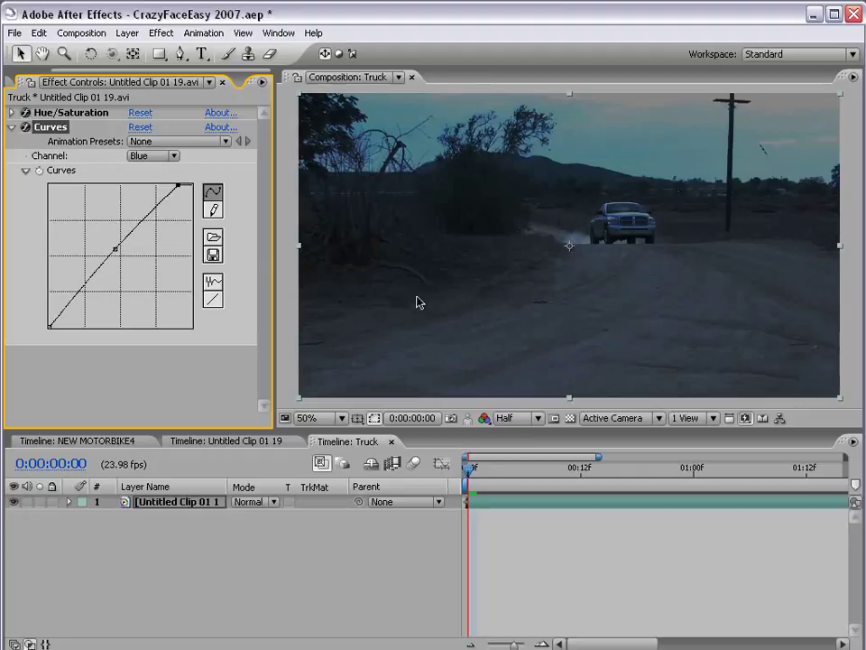
Step: Back on the RGB curve, refine the shadow point
{"action": "left_click", "coordinate": [147, 156]}
{"action": "left_click", "coordinate": [152, 116]}
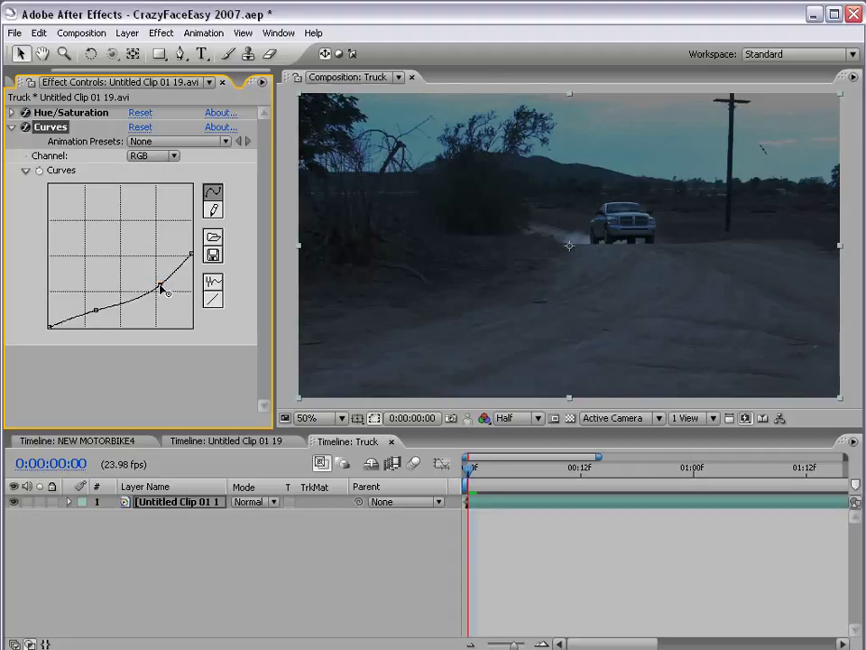
{"action": "left_click_drag", "start_coordinate": [96, 310], "coordinate": [94, 312]}
Step: Duplicate the truck footage layer and reset the copy's Curves to a straight line
{"action": "left_click", "coordinate": [502, 528]}
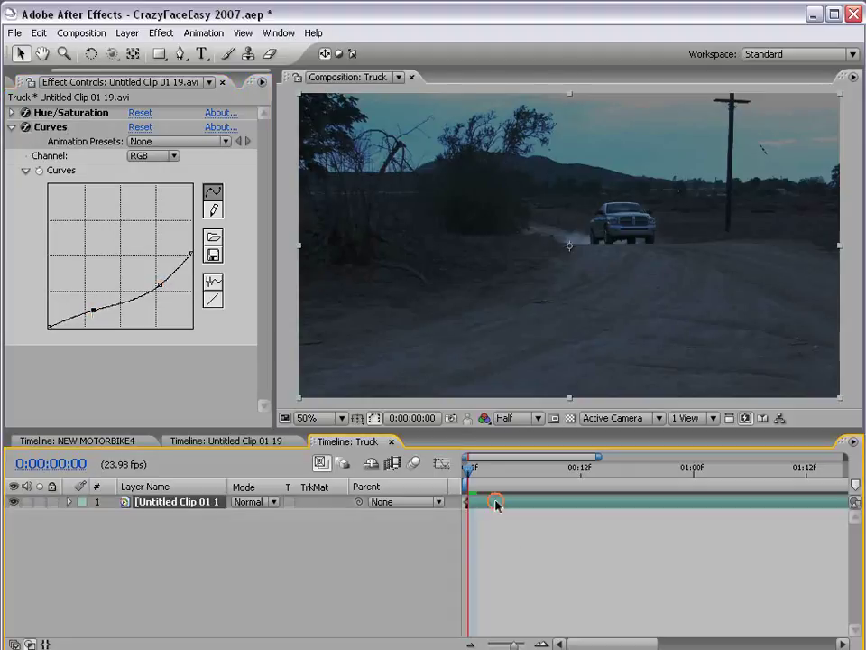
{"action": "left_click", "coordinate": [180, 504]}
{"action": "key", "text": "ctrl+d"}
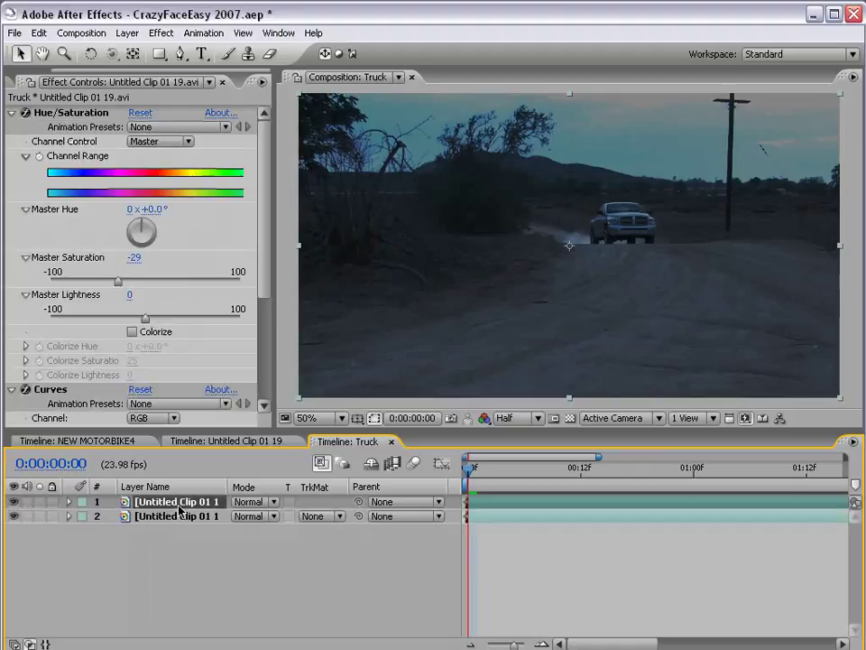
{"action": "left_click", "coordinate": [12, 112]}
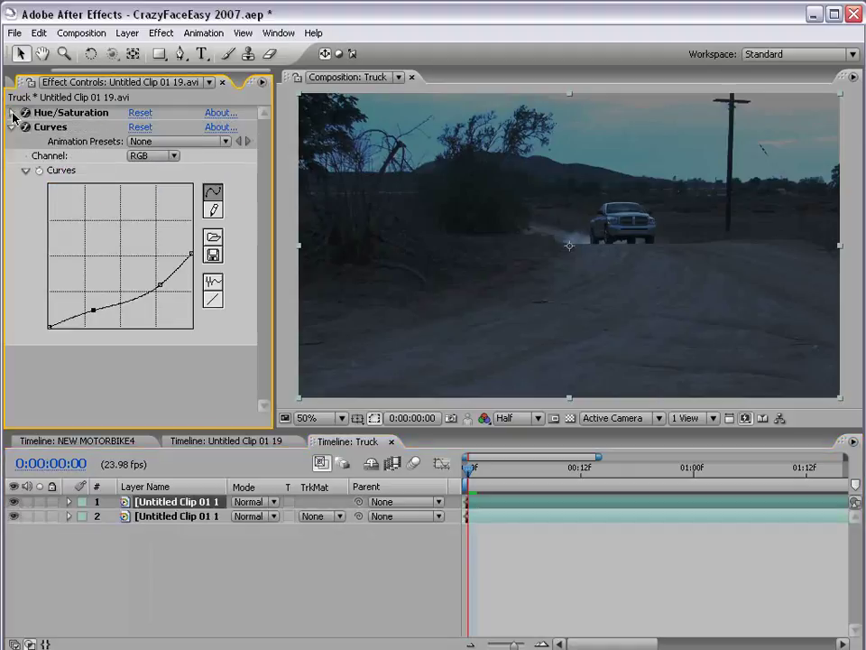
{"action": "left_click", "coordinate": [138, 127]}
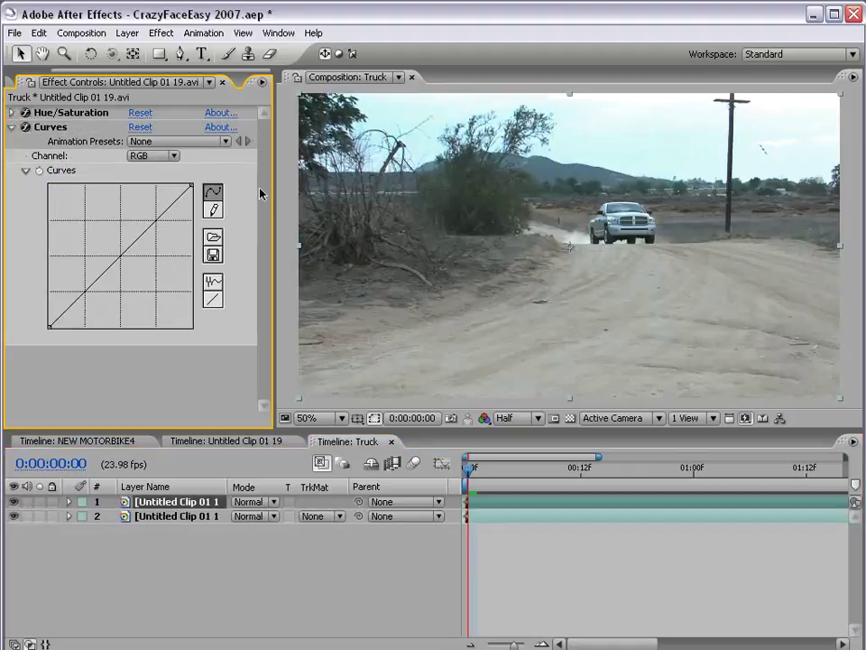
Step: Compare the copy with the layer beneath, then drag its curve far down for a near-night look
{"action": "left_click", "coordinate": [14, 501]}
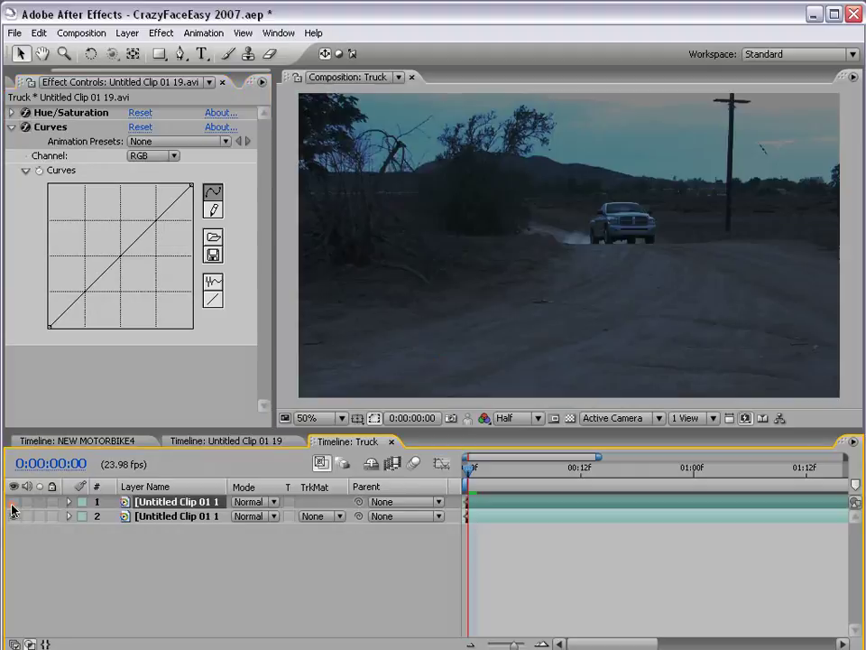
{"action": "left_click", "coordinate": [14, 501]}
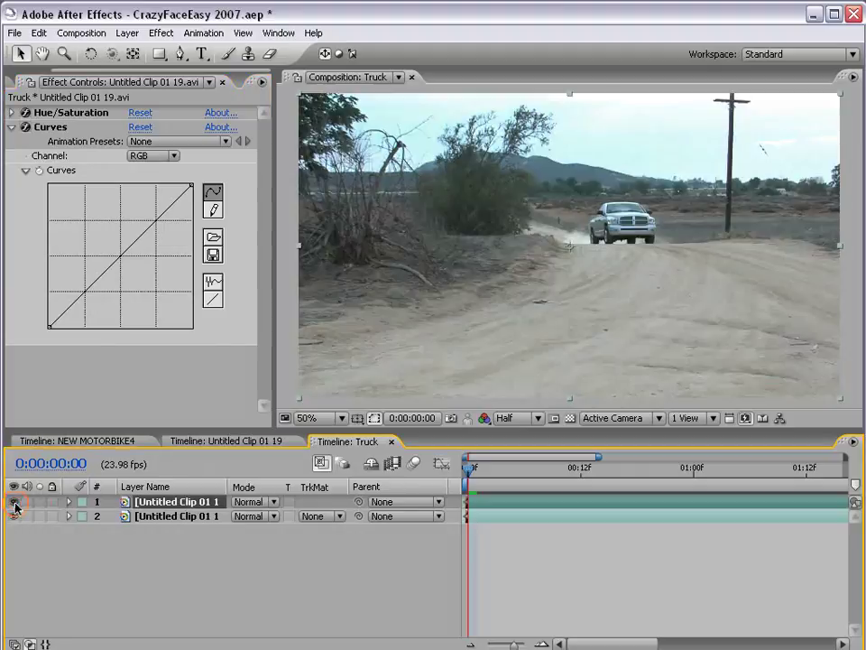
{"action": "key", "text": "h"}
{"action": "left_click_drag", "start_coordinate": [384, 125], "coordinate": [401, 207]}
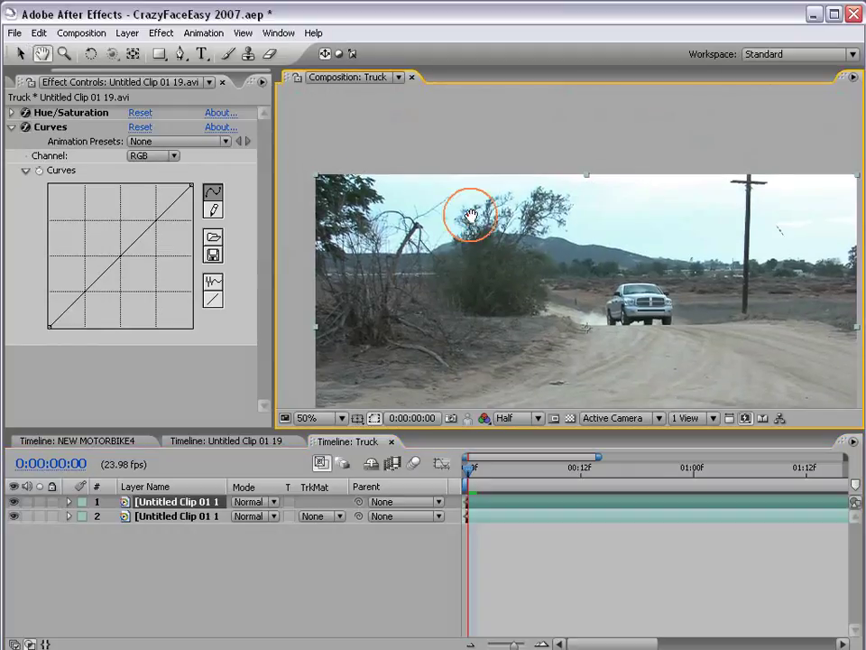
{"action": "key", "text": "v"}
{"action": "left_click", "coordinate": [140, 114]}
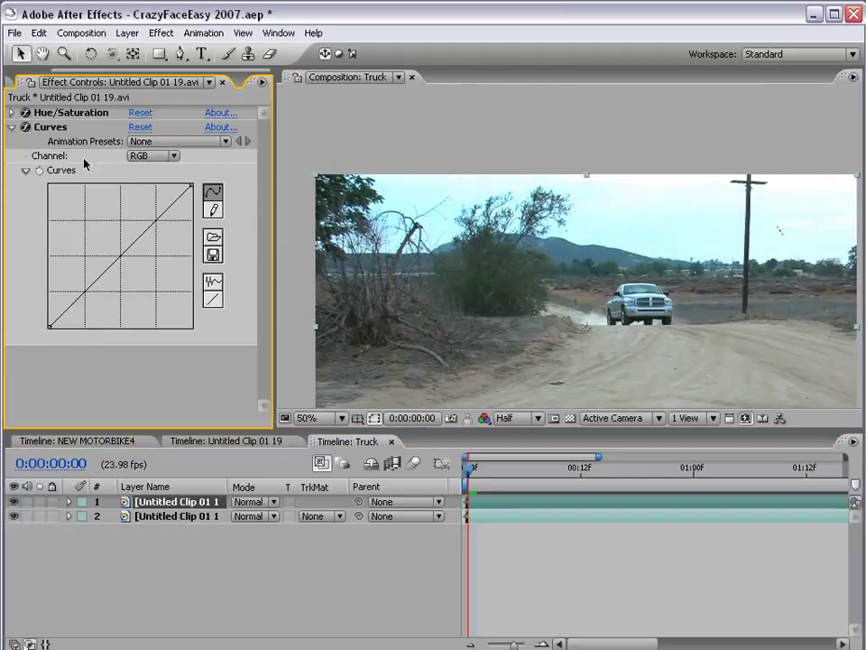
{"action": "left_click", "coordinate": [123, 503]}
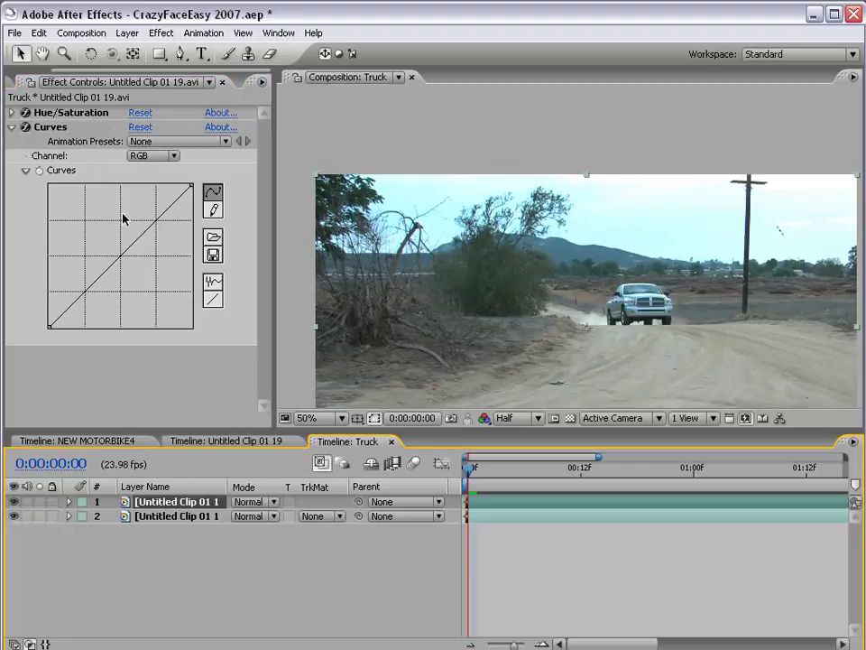
{"action": "left_click_drag", "start_coordinate": [192, 186], "coordinate": [208, 292]}
{"action": "mouse_move", "coordinate": [153, 302]}
{"action": "left_mouse_down"}
{"action": "mouse_move", "coordinate": [153, 311]}
{"action": "mouse_move", "coordinate": [139, 309]}
{"action": "left_mouse_up"}
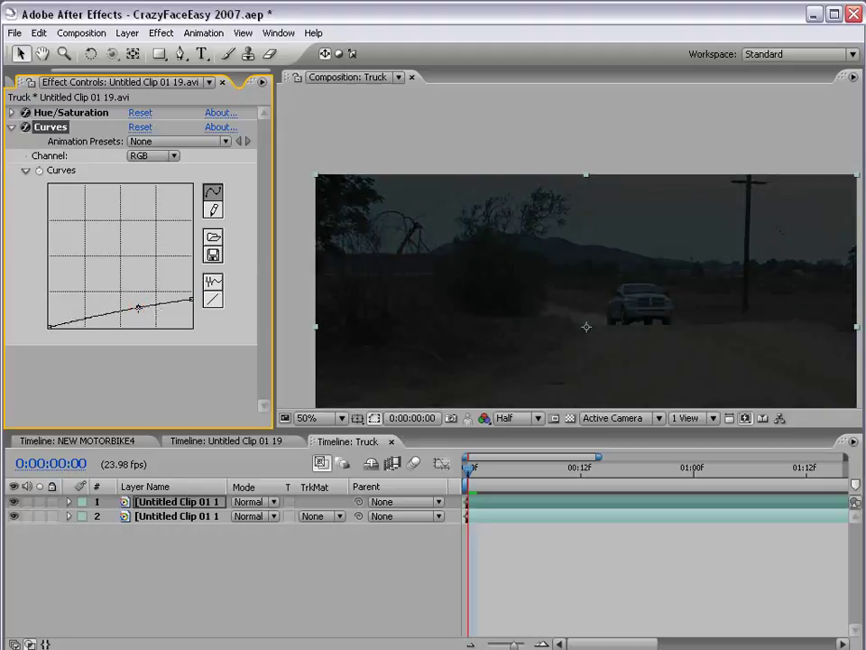
Step: Move Hue/Saturation below Curves, enable Colorize, and shift Colorize Hue to 204 blue
{"action": "left_click", "coordinate": [11, 128]}
{"action": "left_click_drag", "start_coordinate": [49, 113], "coordinate": [53, 139]}
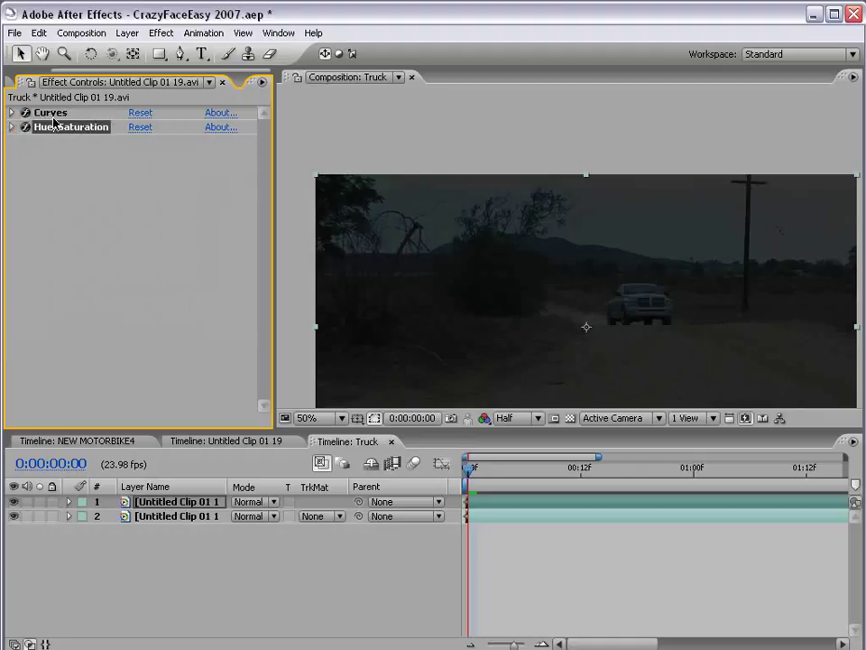
{"action": "left_click", "coordinate": [11, 126]}
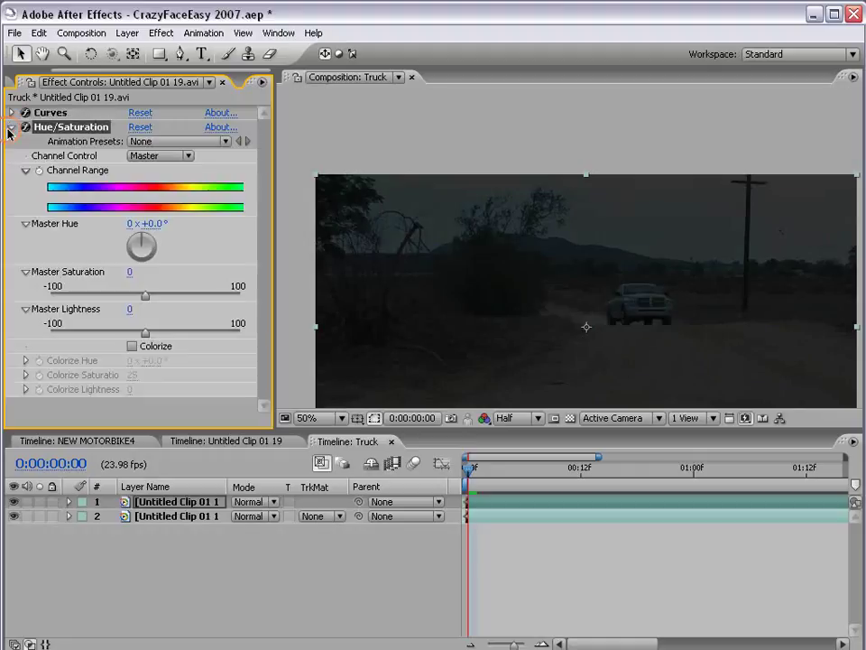
{"action": "left_click", "coordinate": [132, 346]}
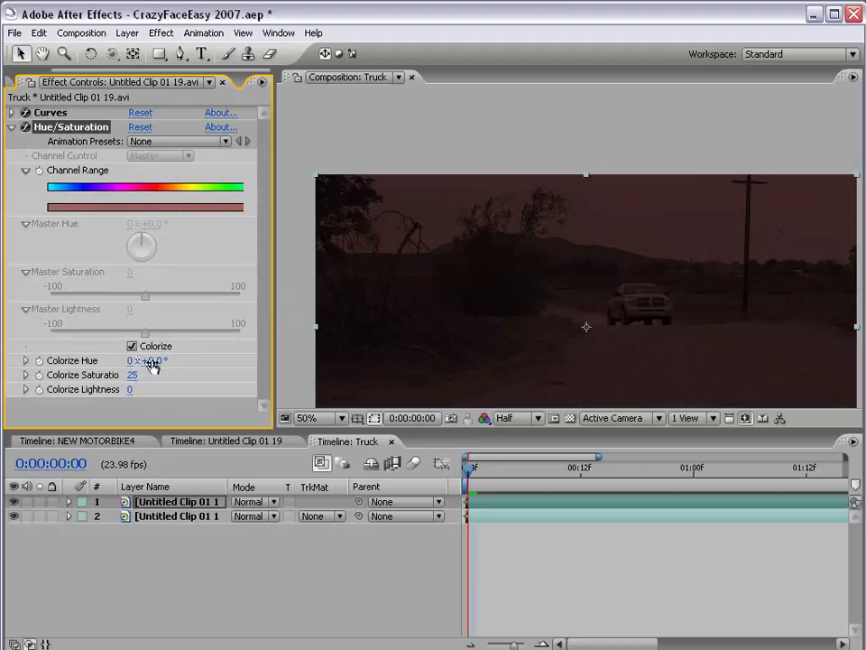
{"action": "left_click_drag", "start_coordinate": [147, 360], "coordinate": [320, 356]}
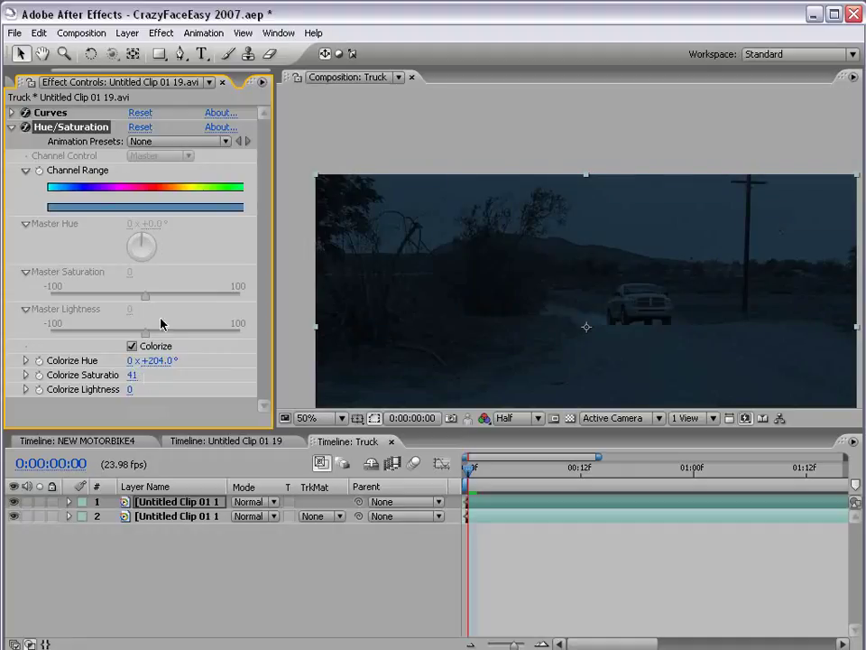
Step: Pull the copy's Curves middle and top end down to darken it further
{"action": "left_click", "coordinate": [12, 126]}
{"action": "left_click", "coordinate": [12, 112]}
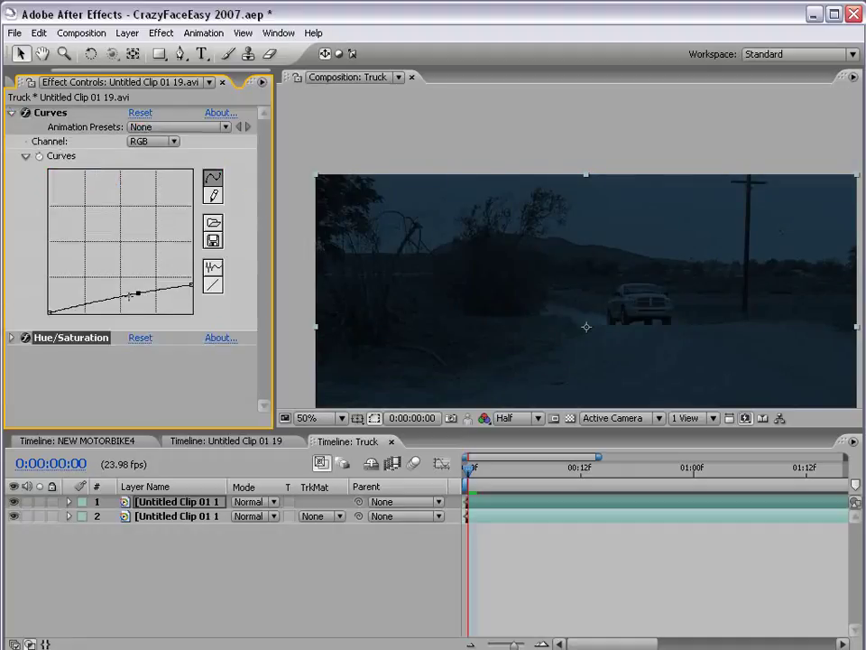
{"action": "left_click_drag", "start_coordinate": [120, 296], "coordinate": [103, 301]}
{"action": "left_click_drag", "start_coordinate": [190, 284], "coordinate": [140, 302]}
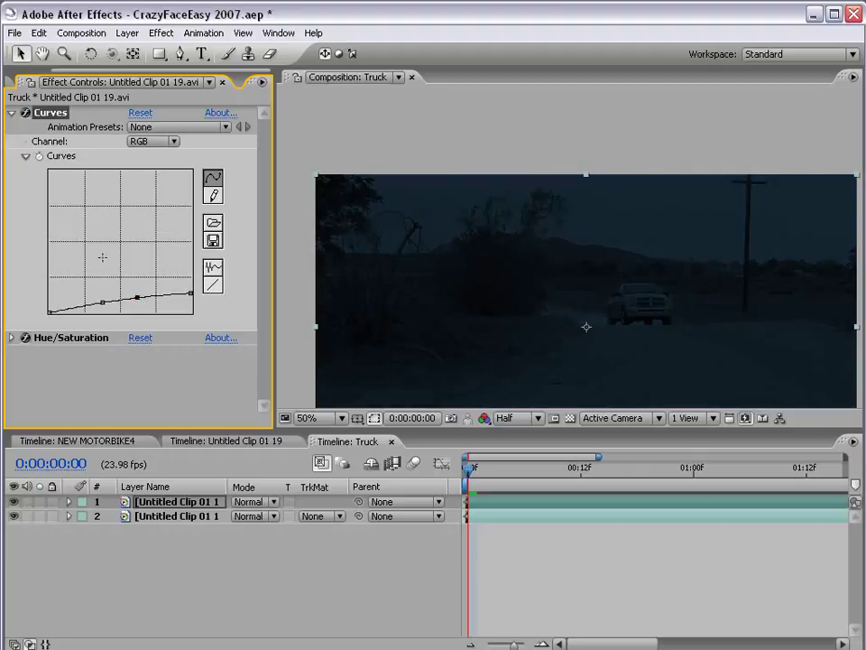
Step: Raise Colorize Saturation to 73 for a stronger night blue
{"action": "left_click", "coordinate": [12, 337]}
{"action": "scroll", "coordinate": [241, 286], "scroll_direction": "down", "scroll_amount": 4}
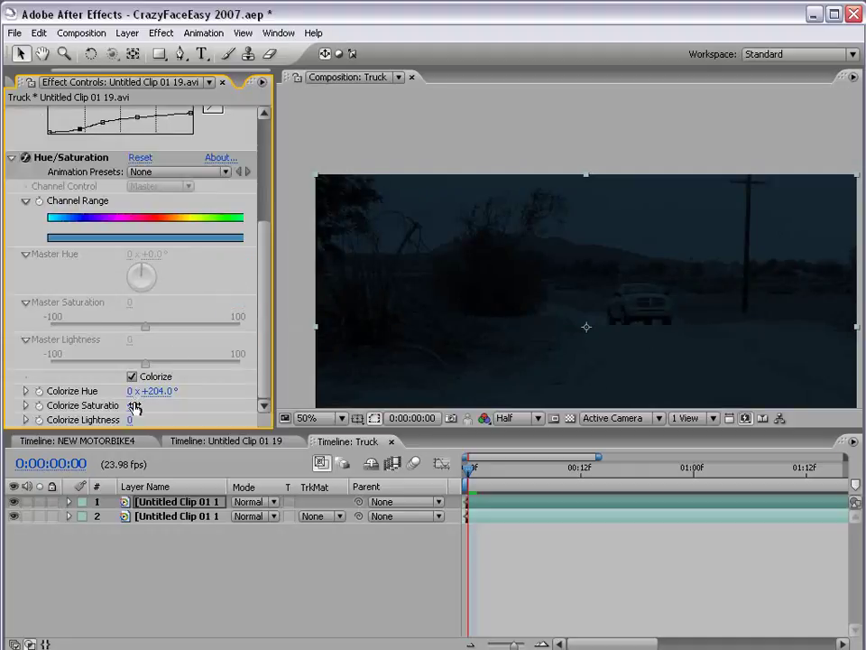
{"action": "left_click_drag", "start_coordinate": [132, 404], "coordinate": [157, 404]}
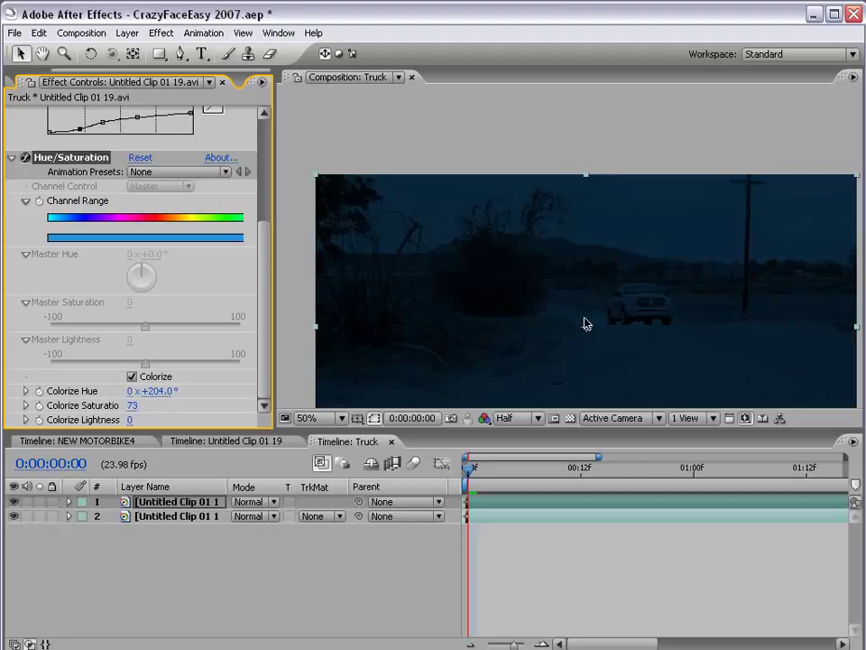
{"action": "scroll", "coordinate": [585, 324], "scroll_direction": "down", "scroll_amount": 1}
{"action": "scroll", "coordinate": [577, 232], "scroll_direction": "up", "scroll_amount": 1}
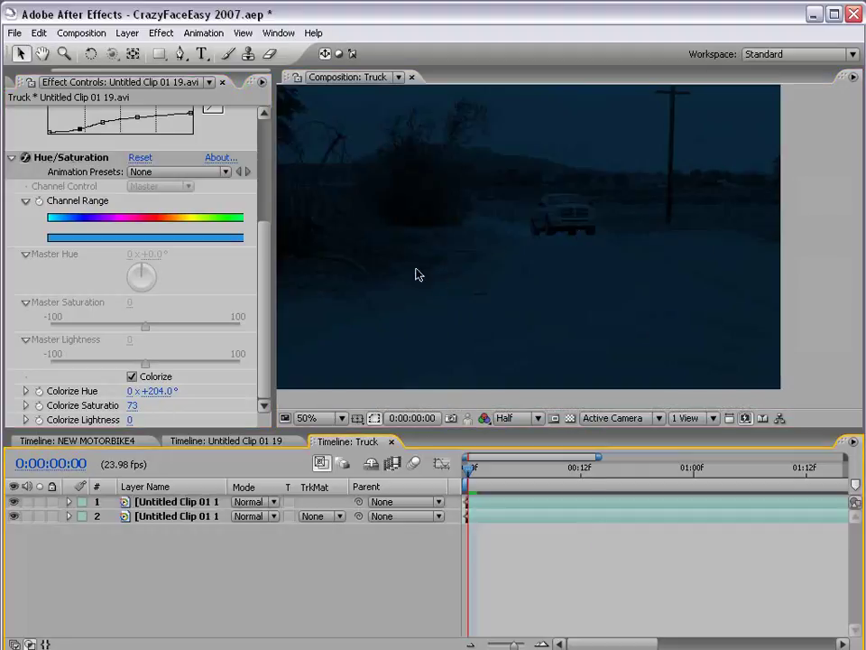
Step: Toggle the graded top layer off and on to compare, repositioning the viewer
{"action": "key", "text": "h"}
{"action": "left_click_drag", "start_coordinate": [512, 226], "coordinate": [578, 245]}
{"action": "left_click", "coordinate": [13, 502]}
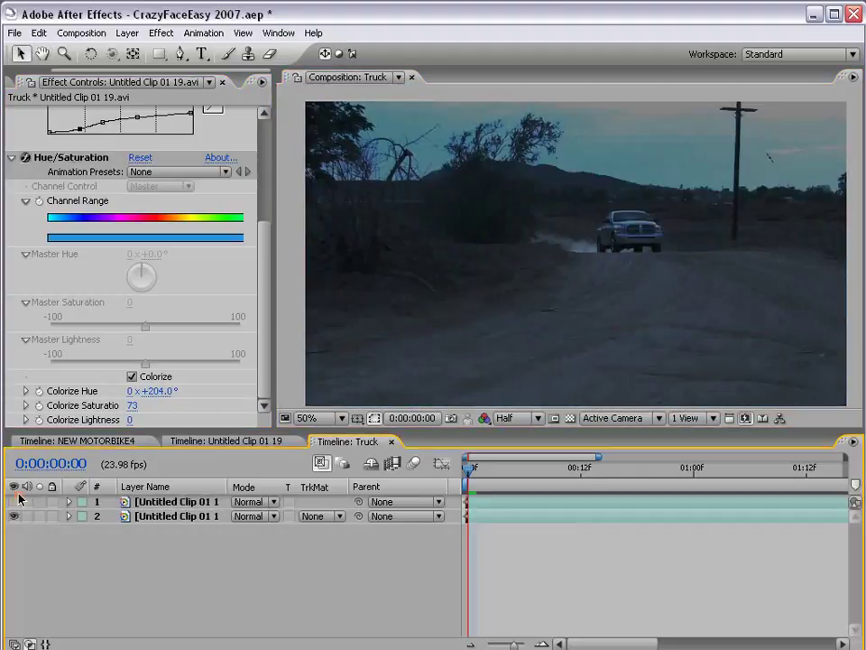
{"action": "key", "text": "v"}
{"action": "scroll", "coordinate": [558, 268], "scroll_direction": "down", "scroll_amount": 1}
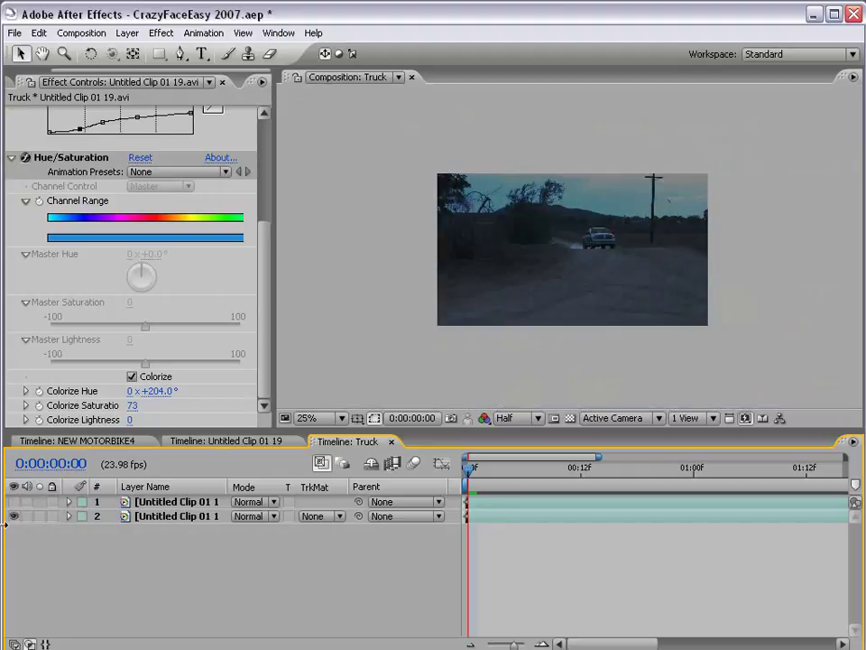
{"action": "left_click", "coordinate": [13, 502]}
{"action": "key", "text": "h"}
{"action": "left_click_drag", "start_coordinate": [547, 217], "coordinate": [545, 228]}
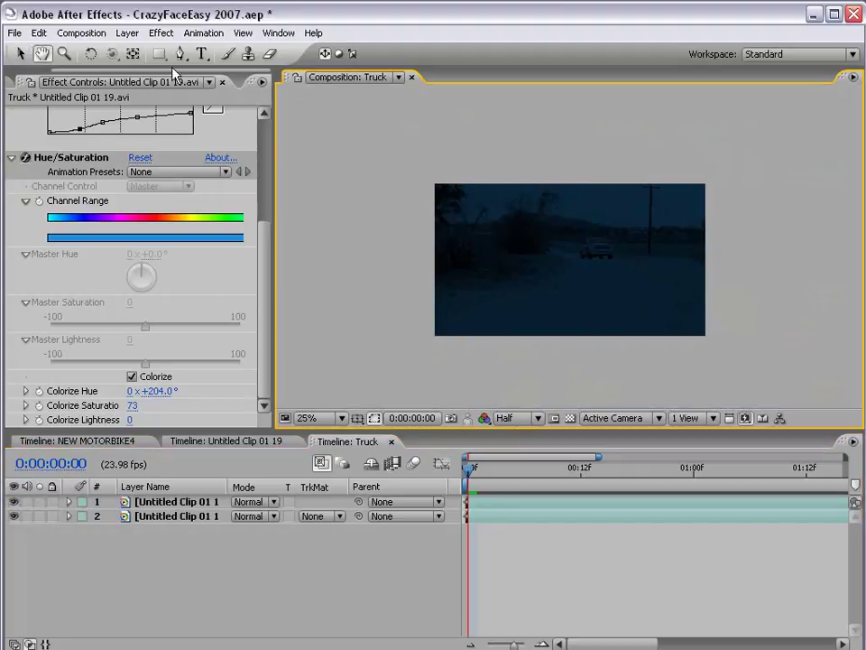
Step: Draw a rectangular mask over the sky on the top layer and feather it 337 pixels
{"action": "left_click", "coordinate": [200, 508]}
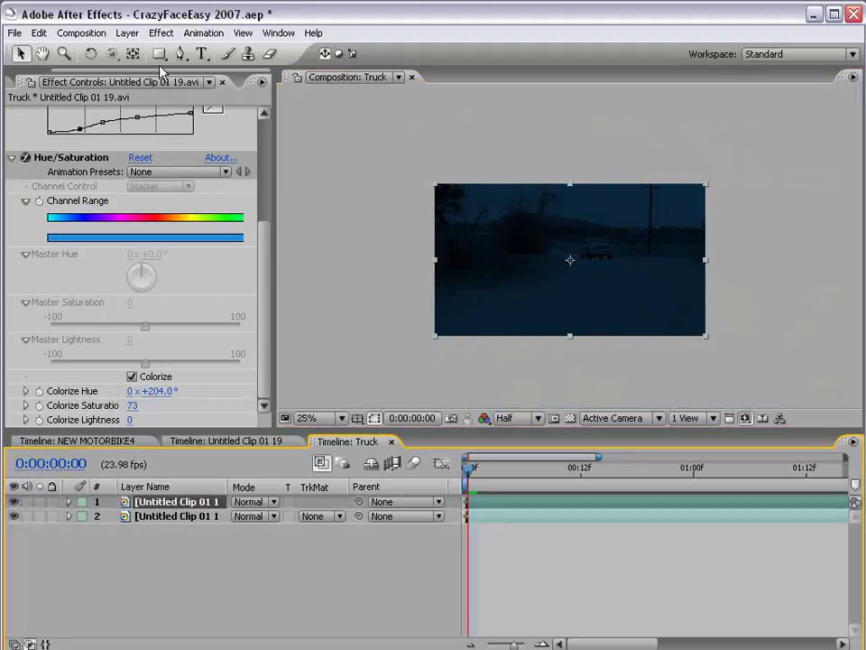
{"action": "left_click_drag", "start_coordinate": [159, 55], "coordinate": [231, 65]}
{"action": "left_click_drag", "start_coordinate": [316, 117], "coordinate": [817, 264]}
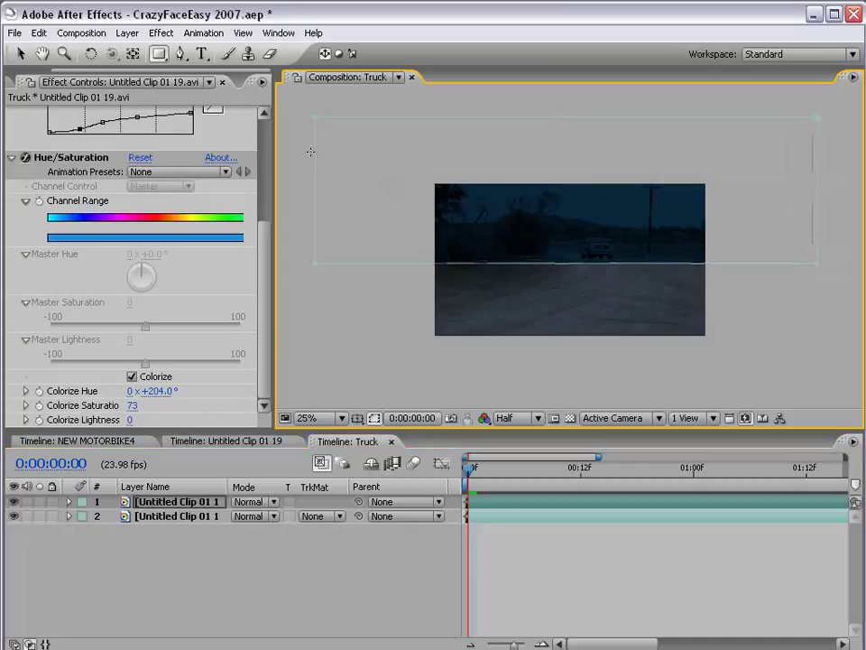
{"action": "key", "text": "f"}
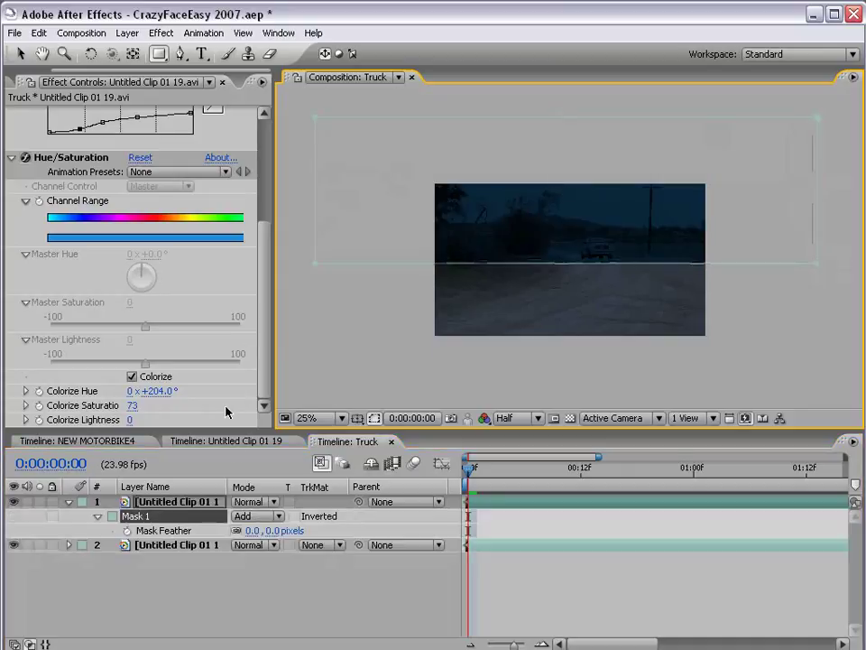
{"action": "left_click_drag", "start_coordinate": [271, 530], "coordinate": [363, 537]}
Step: Move Mask 1's bottom edge up to sit along the horizon
{"action": "key", "text": "v"}
{"action": "left_click", "coordinate": [506, 402]}
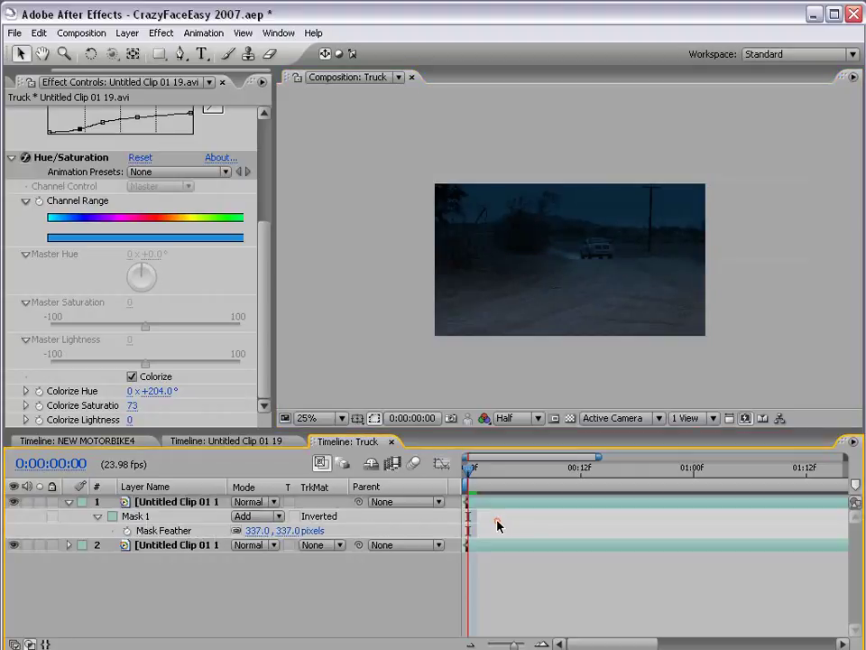
{"action": "key", "text": "period"}
{"action": "left_click_drag", "start_coordinate": [552, 355], "coordinate": [518, 328]}
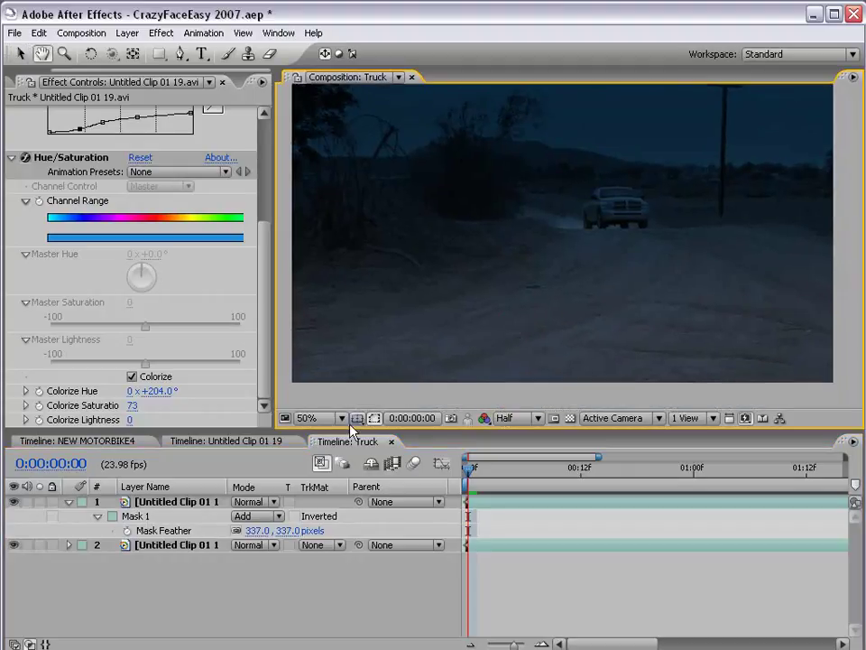
{"action": "left_click", "coordinate": [149, 511]}
{"action": "key", "text": "comma"}
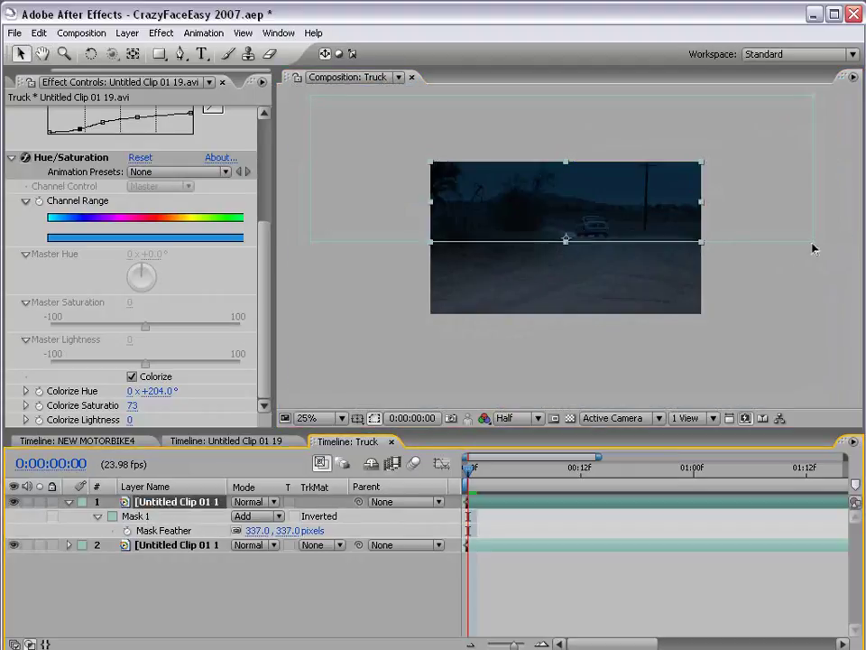
{"action": "left_click", "coordinate": [464, 217]}
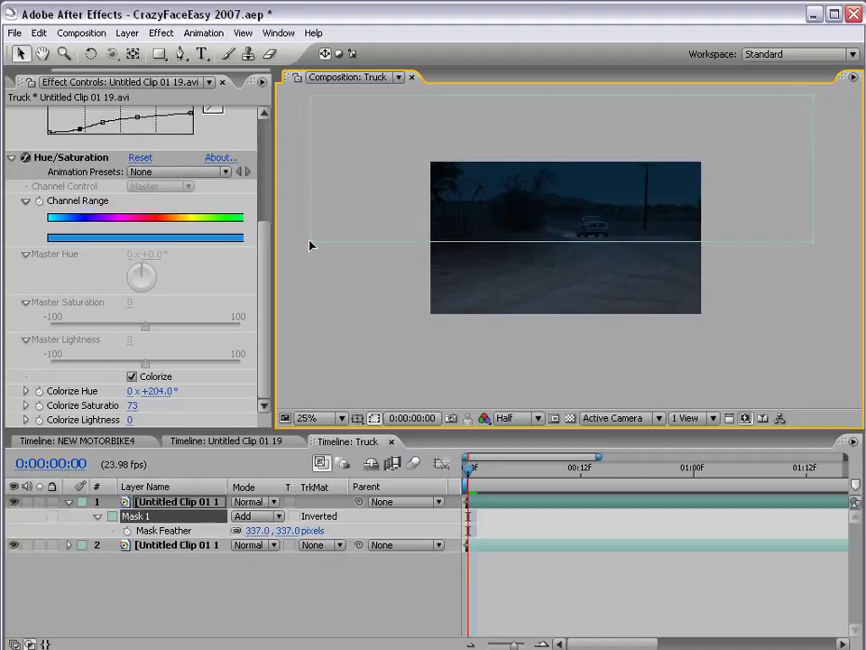
{"action": "mouse_move", "coordinate": [311, 244]}
{"action": "left_mouse_down"}
{"action": "mouse_move", "coordinate": [314, 191]}
{"action": "mouse_move", "coordinate": [308, 233]}
{"action": "left_mouse_up"}
{"action": "key", "text": "period"}
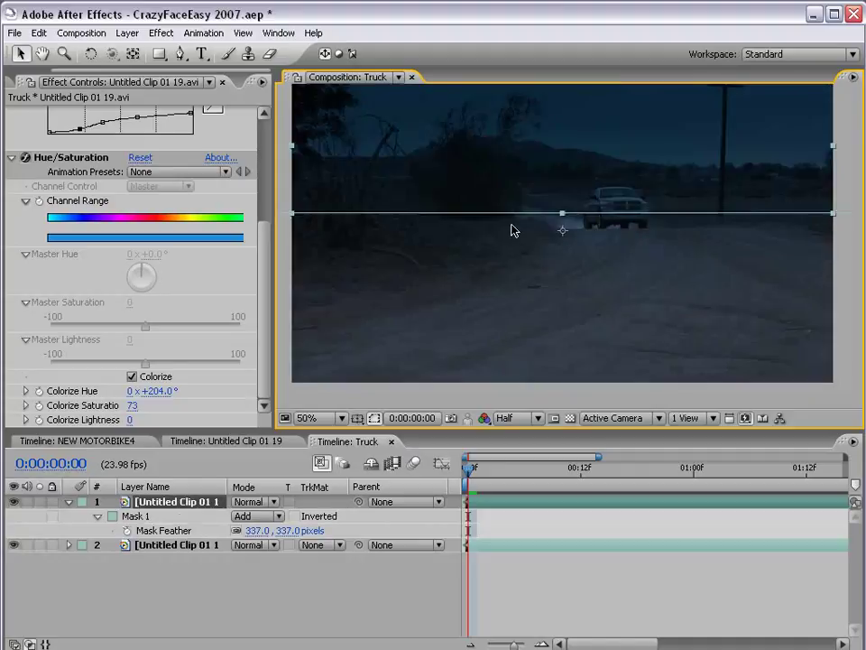
{"action": "left_click", "coordinate": [163, 544]}
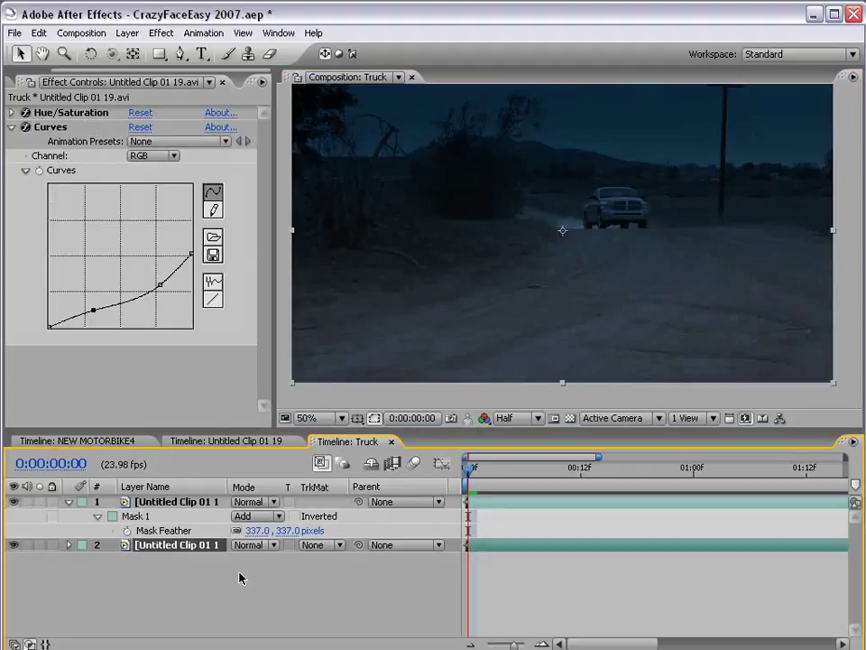
Step: Rename the bottom truck layer to 'BG'
{"action": "key", "text": "Return"}
{"action": "type", "text": "BG"}
{"action": "key", "text": "Return"}
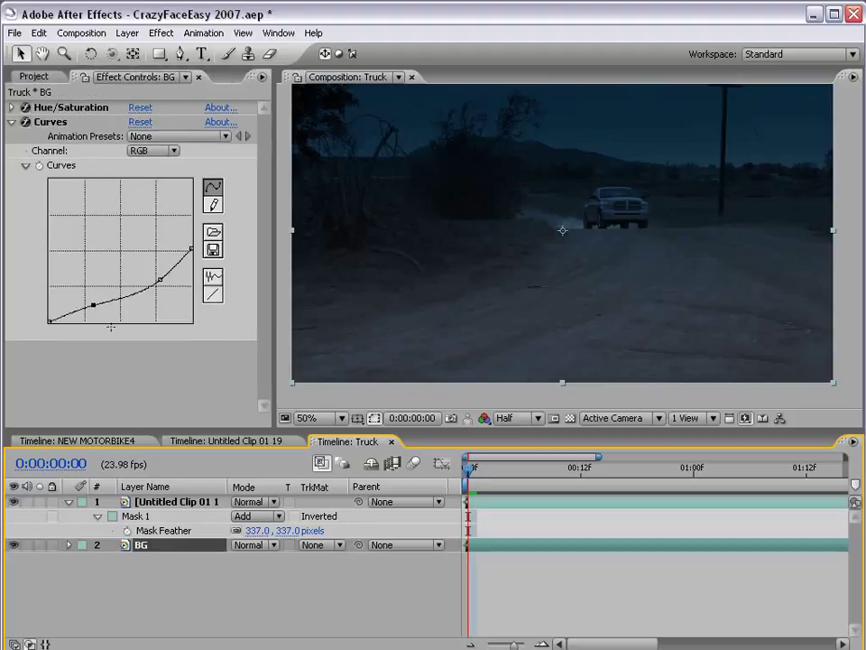
Step: Fine-tune BG's Curves: bend the Red, raise the Blue slightly, and nudge the RGB points
{"action": "left_click", "coordinate": [159, 151]}
{"action": "left_click", "coordinate": [160, 176]}
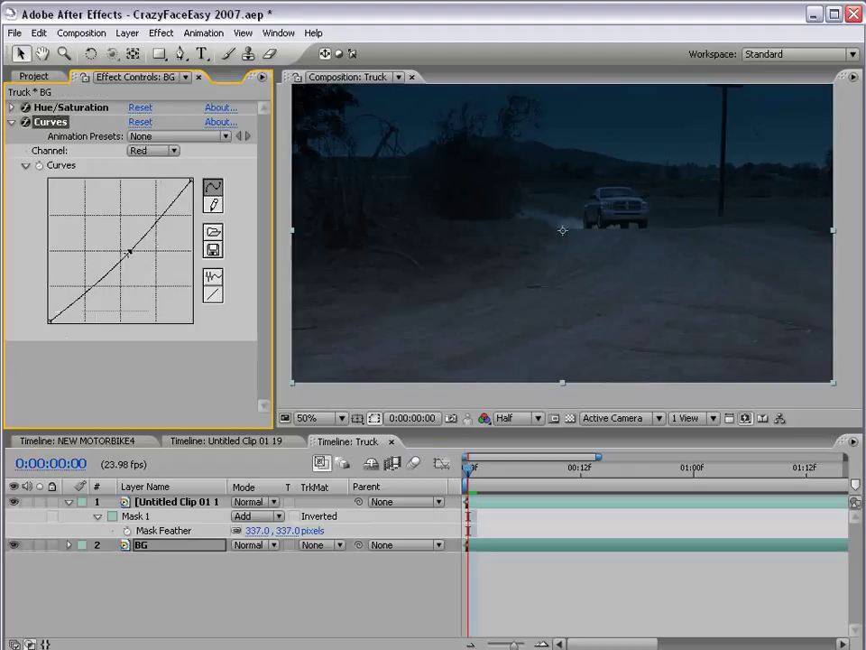
{"action": "left_click_drag", "start_coordinate": [129, 251], "coordinate": [132, 254]}
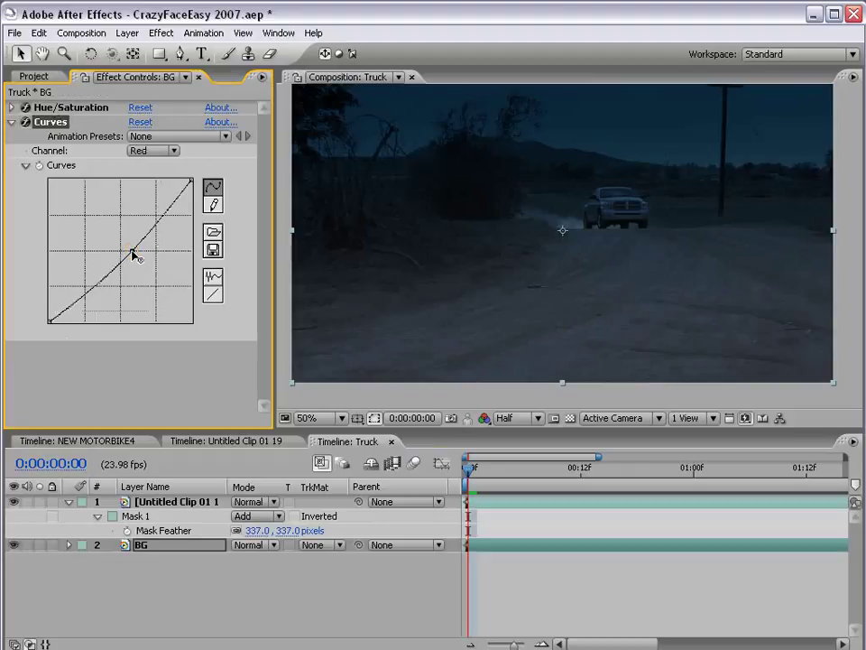
{"action": "left_click", "coordinate": [158, 150]}
{"action": "left_click", "coordinate": [150, 180]}
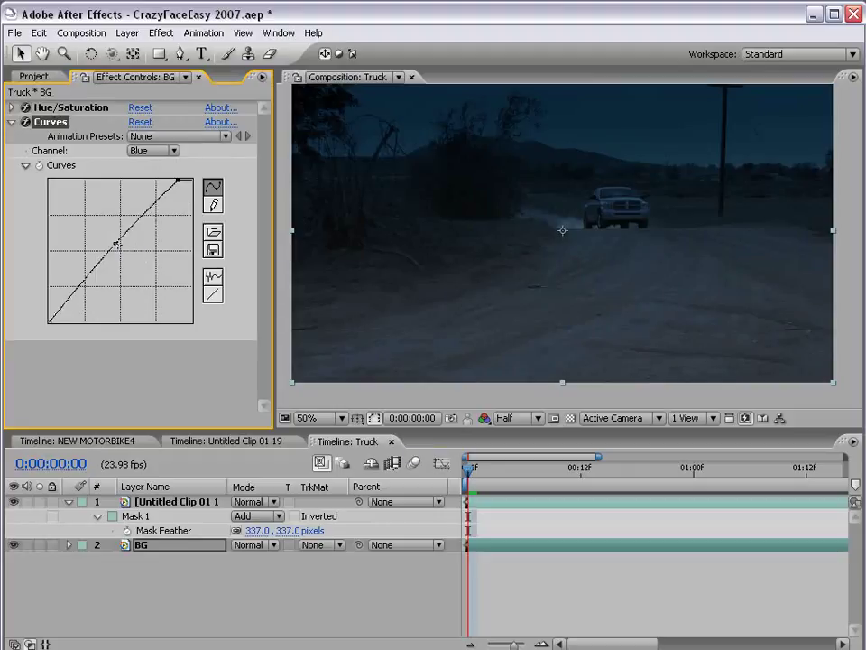
{"action": "left_click_drag", "start_coordinate": [115, 244], "coordinate": [114, 239]}
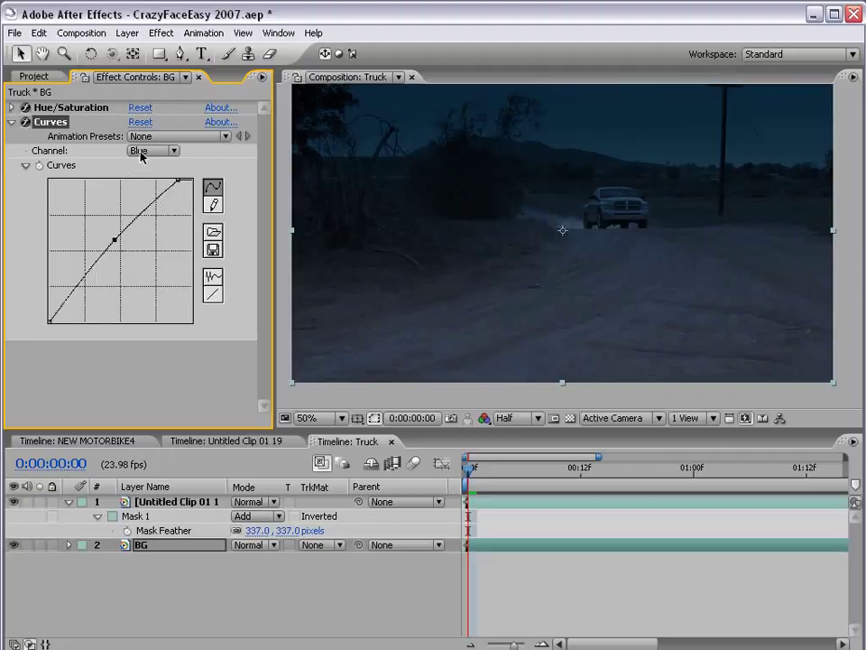
{"action": "left_click", "coordinate": [142, 153]}
{"action": "left_click", "coordinate": [148, 107]}
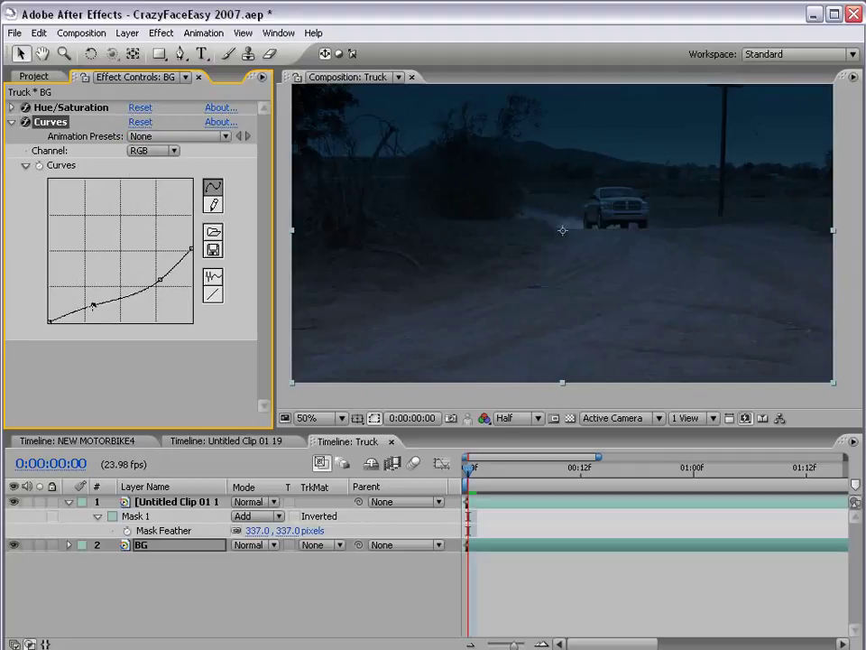
{"action": "left_click_drag", "start_coordinate": [93, 307], "coordinate": [90, 310]}
{"action": "left_click_drag", "start_coordinate": [160, 280], "coordinate": [165, 283]}
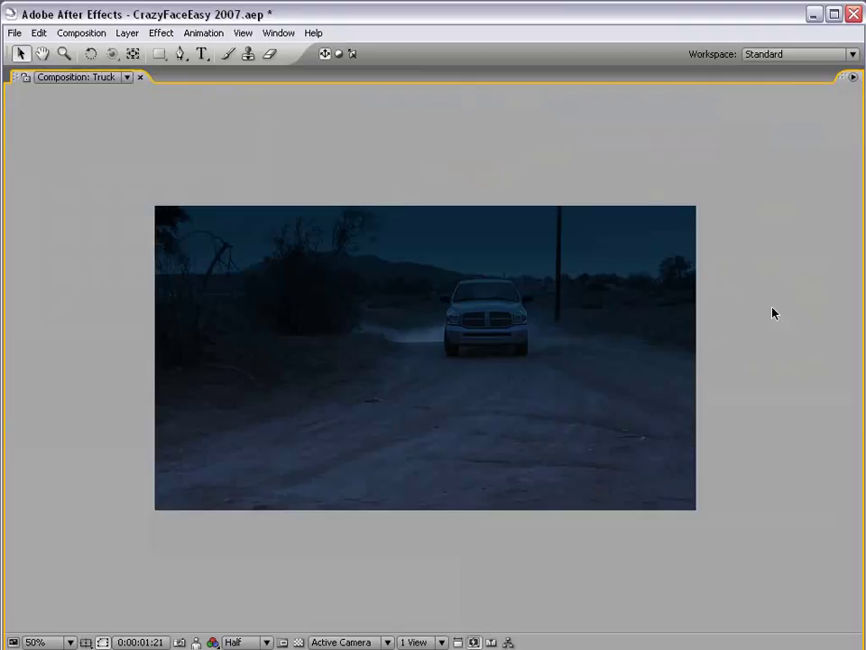
Step: Create a lighter-gray 1280×720 solid, Gray Solid 4, and apply CC Spotlight to it
{"action": "key", "text": "grave"}
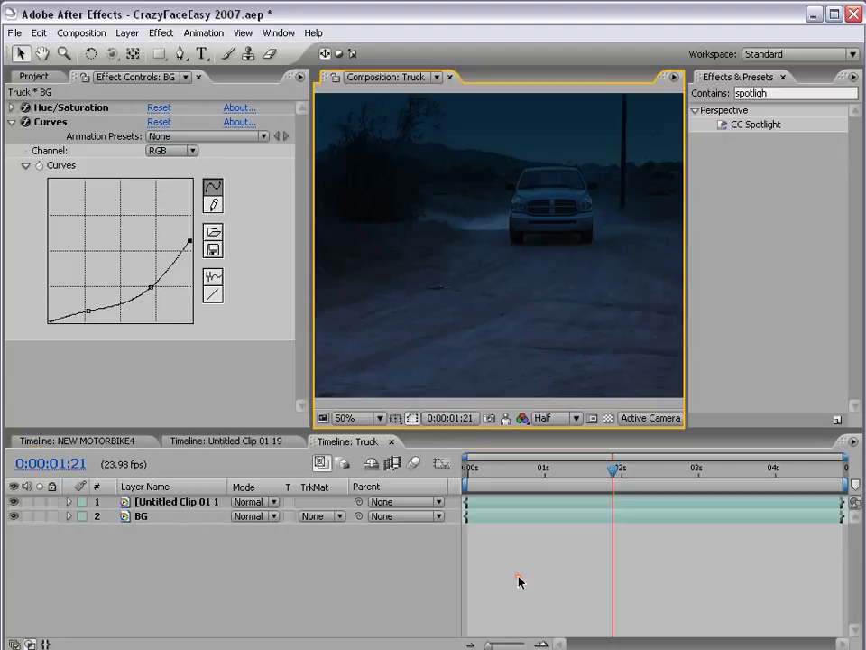
{"action": "left_click", "coordinate": [127, 32]}
{"action": "mouse_move", "coordinate": [135, 51]}
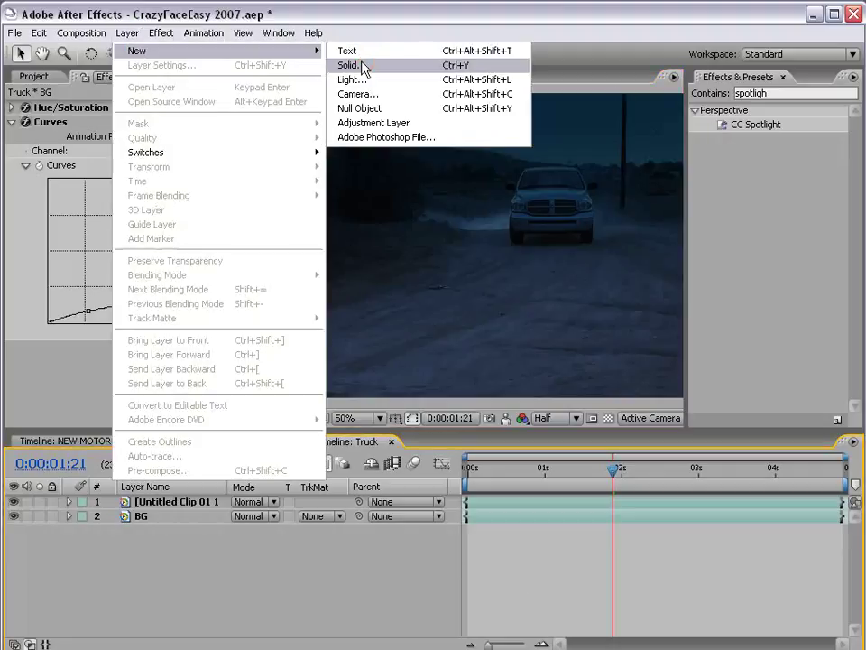
{"action": "left_click", "coordinate": [364, 64]}
{"action": "left_click", "coordinate": [271, 426]}
{"action": "left_click", "coordinate": [241, 448]}
{"action": "left_click", "coordinate": [582, 339]}
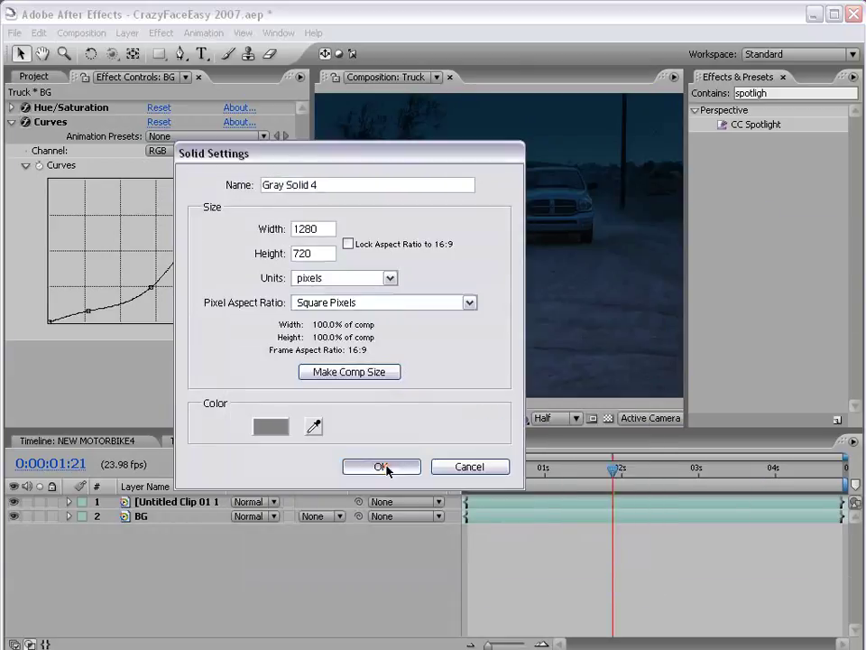
{"action": "left_click", "coordinate": [384, 465]}
{"action": "left_click", "coordinate": [757, 132]}
{"action": "left_click_drag", "start_coordinate": [756, 132], "coordinate": [531, 208]}
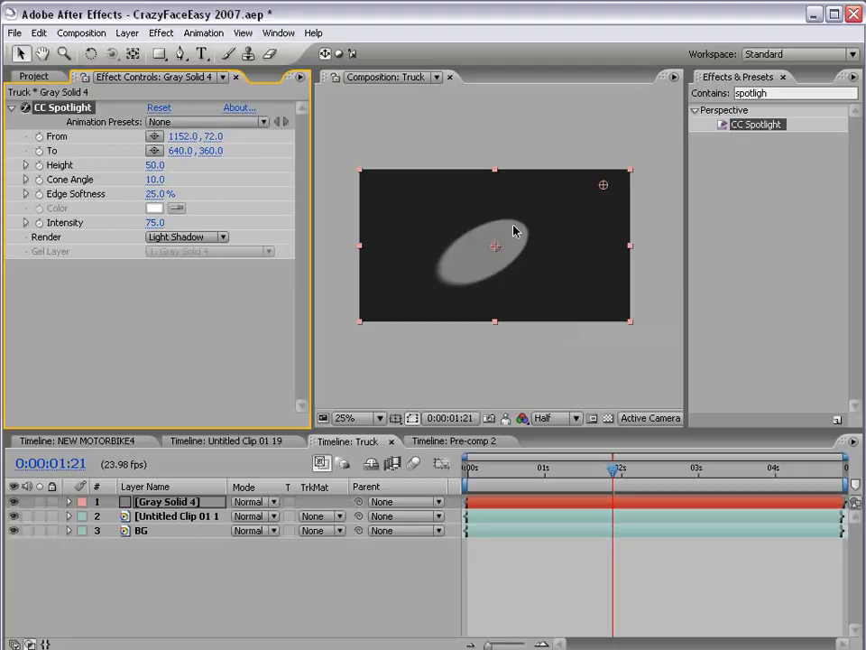
Step: Aim the CC Spotlight straight down from above the frame, with cone angle 15.4 and 98% edge softness
{"action": "left_click_drag", "start_coordinate": [604, 188], "coordinate": [494, 115]}
{"action": "left_click_drag", "start_coordinate": [492, 245], "coordinate": [478, 223]}
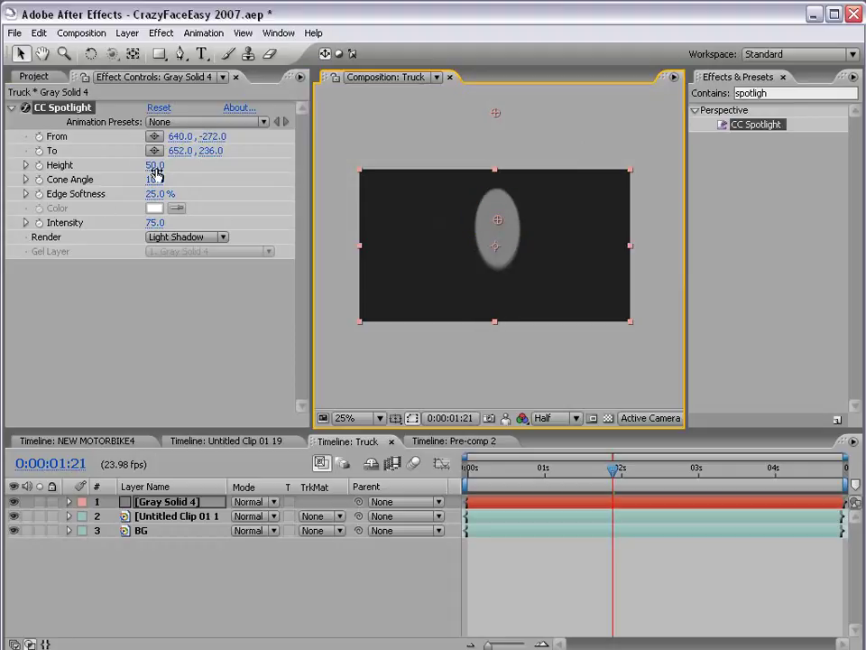
{"action": "mouse_move", "coordinate": [152, 165]}
{"action": "left_mouse_down"}
{"action": "mouse_move", "coordinate": [128, 163]}
{"action": "mouse_move", "coordinate": [136, 163]}
{"action": "left_mouse_up"}
{"action": "left_click_drag", "start_coordinate": [494, 114], "coordinate": [499, 114]}
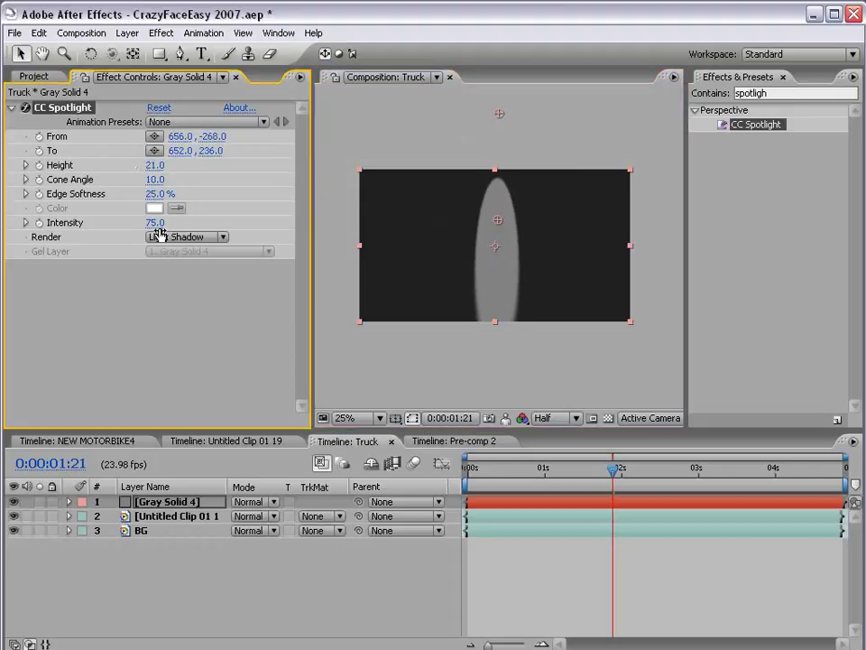
{"action": "left_click_drag", "start_coordinate": [155, 181], "coordinate": [212, 191]}
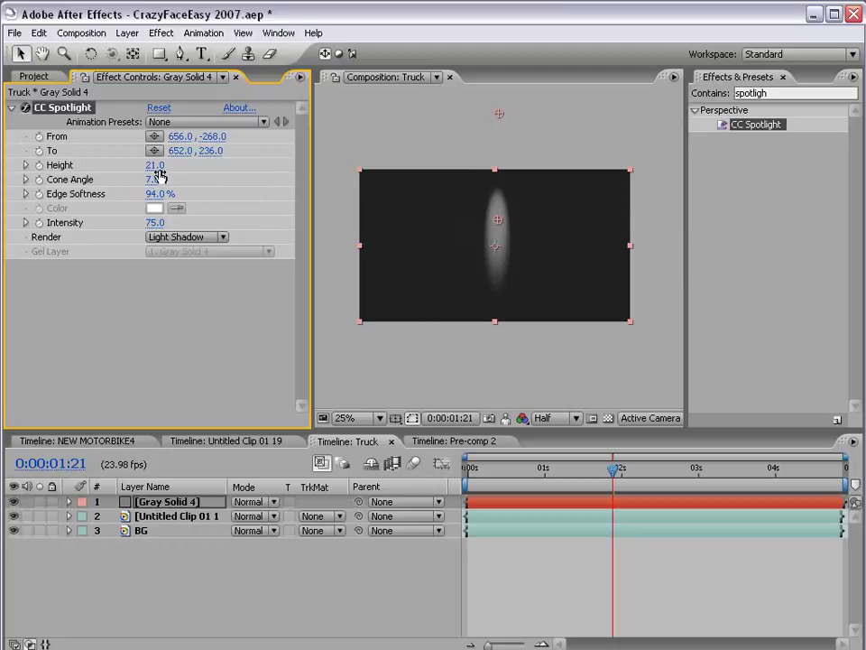
{"action": "left_click_drag", "start_coordinate": [151, 180], "coordinate": [164, 180]}
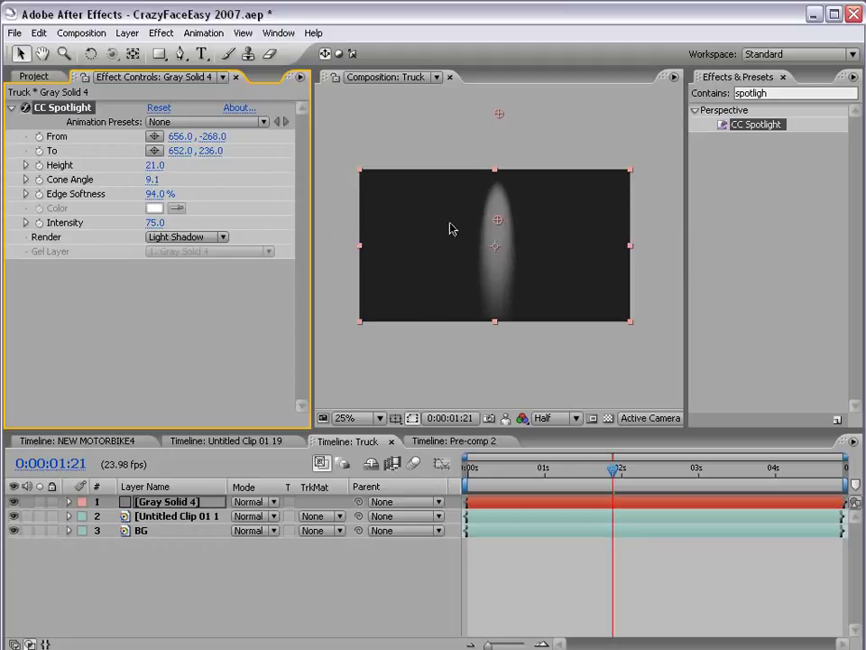
{"action": "left_click_drag", "start_coordinate": [499, 224], "coordinate": [499, 219]}
{"action": "left_click_drag", "start_coordinate": [501, 113], "coordinate": [502, 127]}
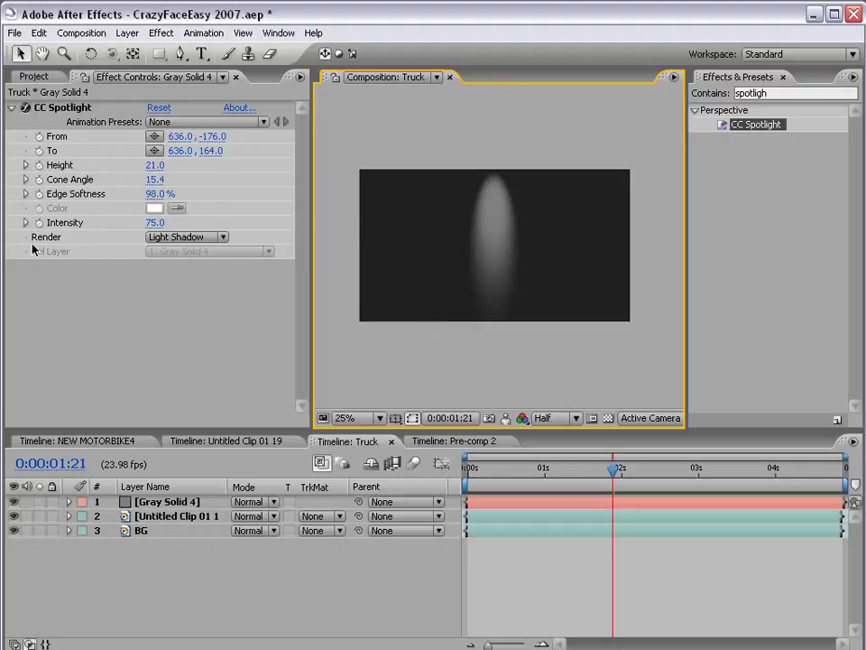
Step: Set the CC Spotlight render to Light Only and the layer mode to Classic Color Dodge
{"action": "left_click", "coordinate": [166, 238]}
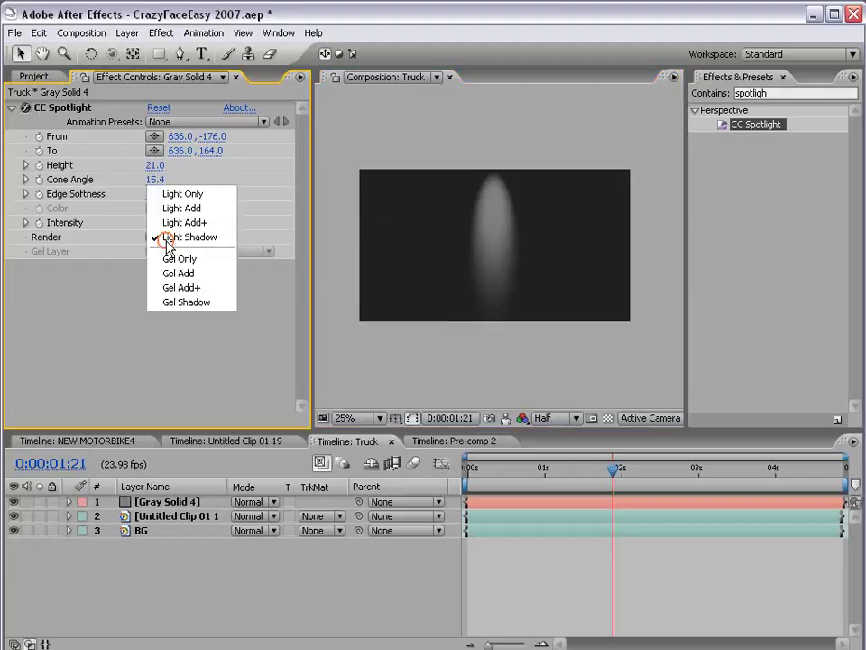
{"action": "left_click", "coordinate": [179, 196]}
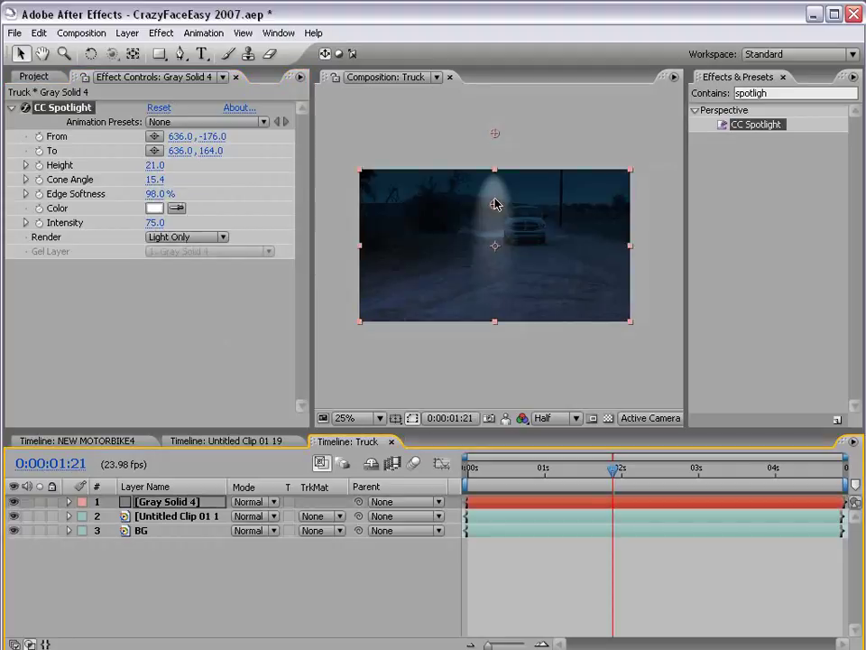
{"action": "left_click", "coordinate": [256, 507]}
{"action": "left_click", "coordinate": [256, 505]}
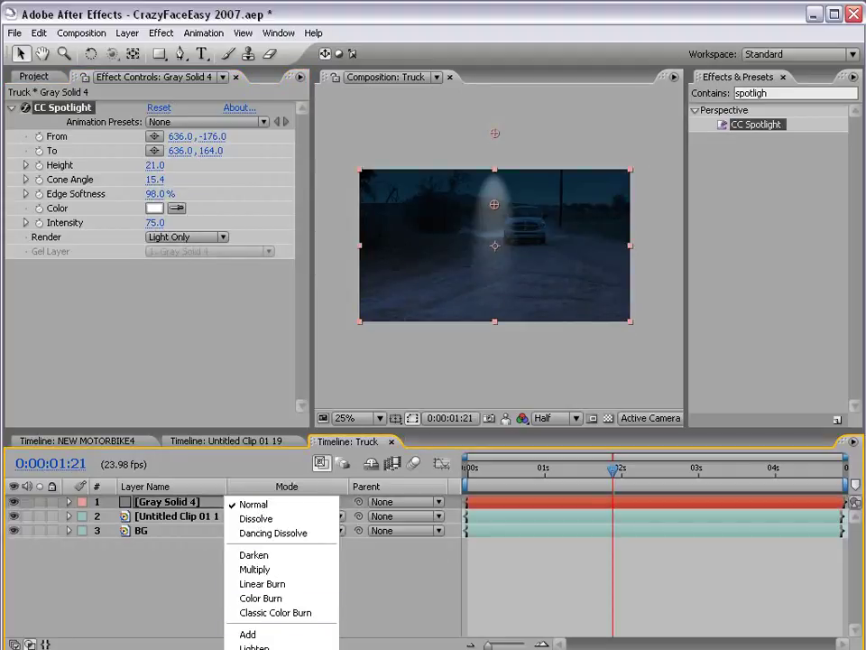
{"action": "left_click", "coordinate": [280, 648]}
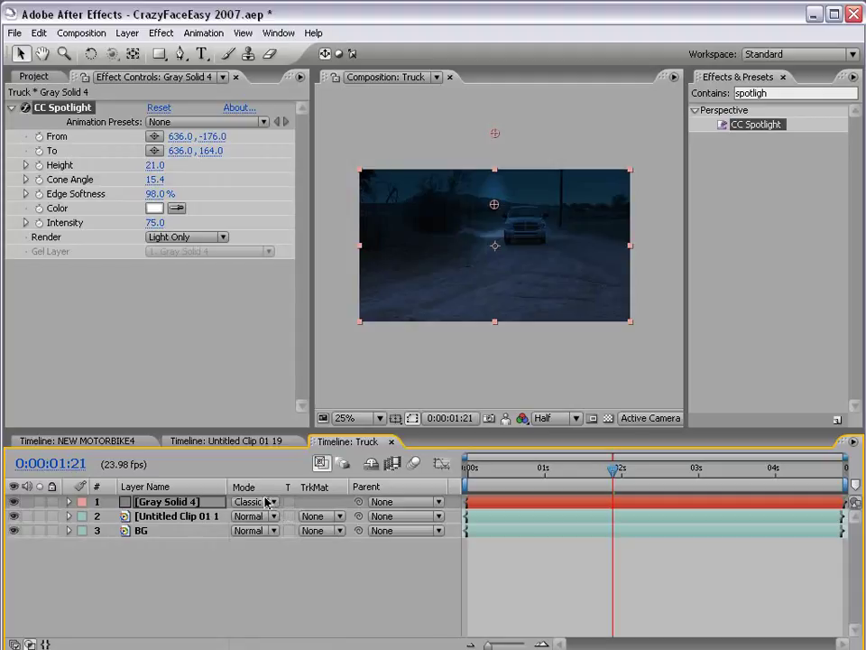
{"action": "left_click", "coordinate": [280, 503]}
{"action": "left_click", "coordinate": [370, 286]}
Step: Make Gray Solid 4 a 3D layer and rotate it flat onto the road
{"action": "left_click", "coordinate": [172, 502]}
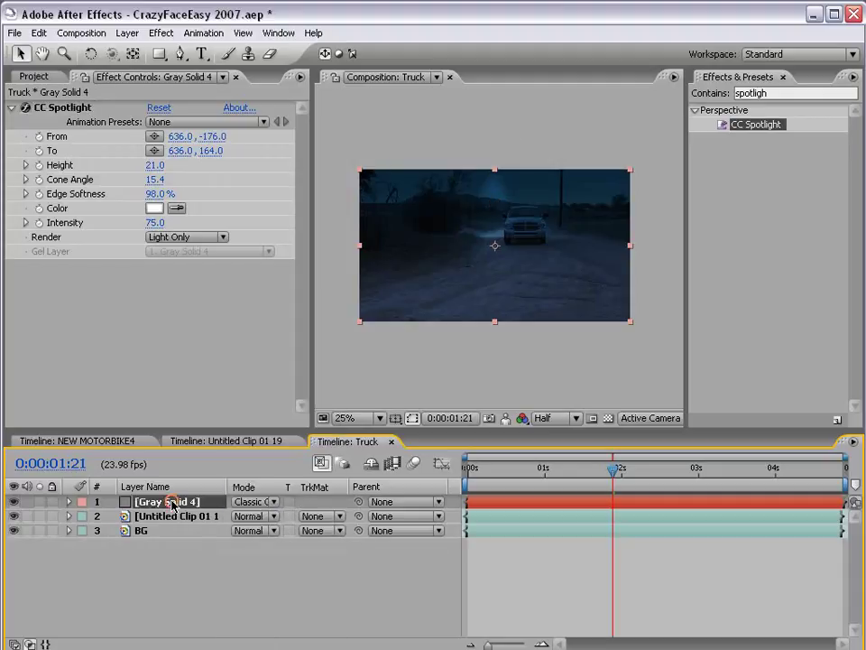
{"action": "key", "text": "F4"}
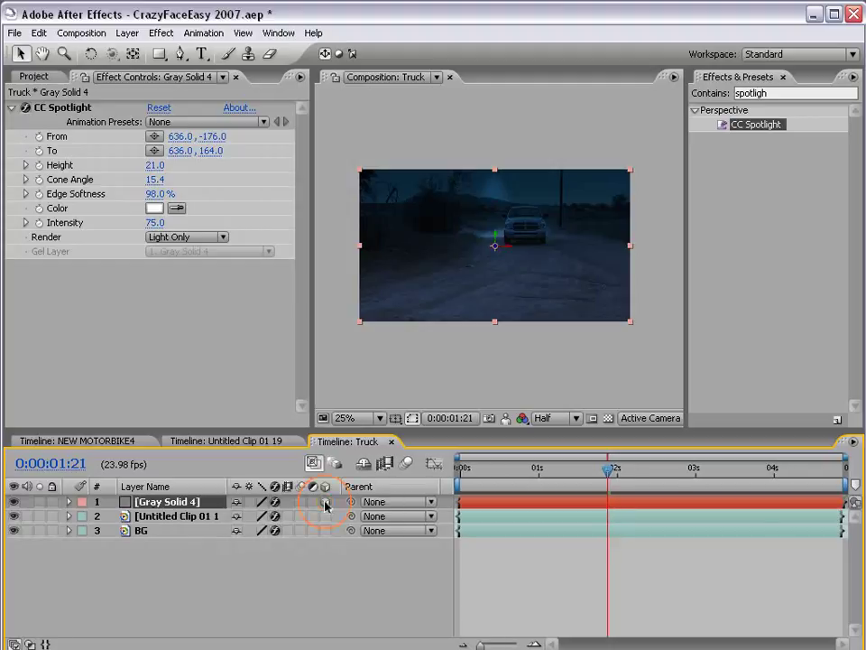
{"action": "key", "text": "period"}
{"action": "key", "text": "w"}
{"action": "left_click_drag", "start_coordinate": [499, 227], "coordinate": [503, 321]}
{"action": "key", "text": "v"}
{"action": "key", "text": "w"}
{"action": "key", "text": "v"}
{"action": "left_click", "coordinate": [487, 506]}
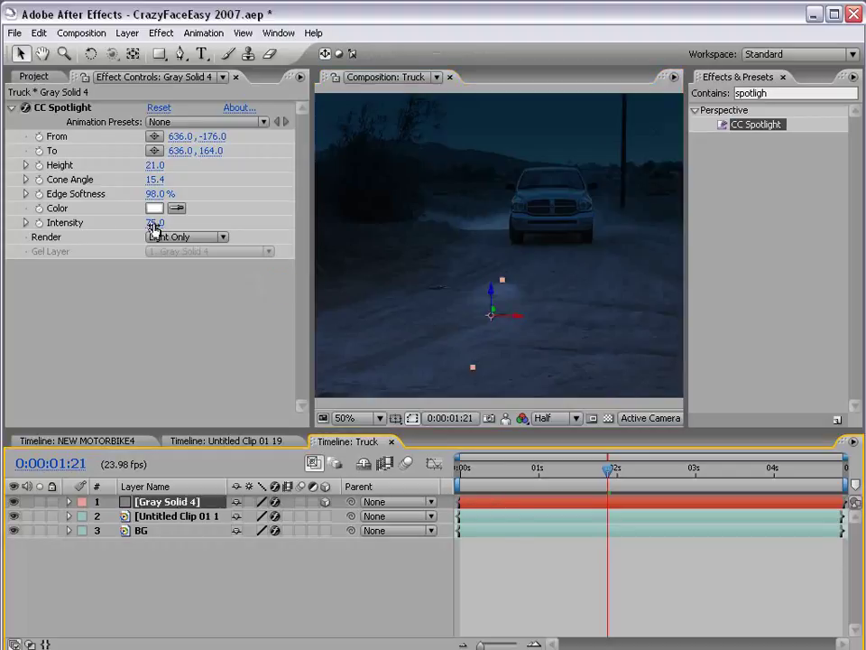
Step: Raise the spotlight intensity to 169 and move the light pool up the road toward the truck
{"action": "left_click_drag", "start_coordinate": [156, 222], "coordinate": [229, 222]}
{"action": "left_click", "coordinate": [502, 313]}
{"action": "left_click_drag", "start_coordinate": [497, 316], "coordinate": [615, 276]}
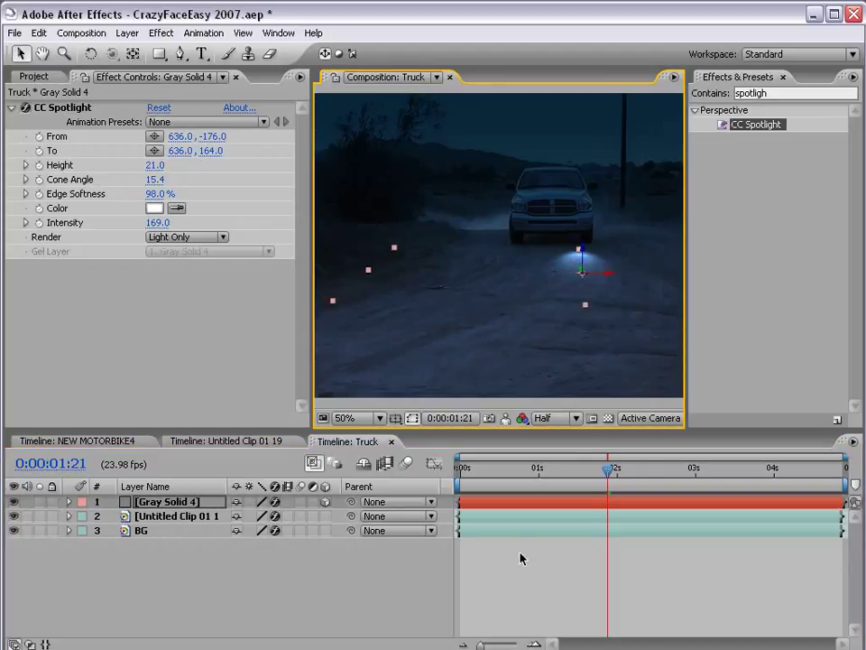
{"action": "left_click", "coordinate": [528, 568]}
Step: Duplicate the Gray Solid 4 light pool with Ctrl+D and move the copy under the left headlight
{"action": "left_click", "coordinate": [544, 506]}
{"action": "key", "text": "ctrl+d"}
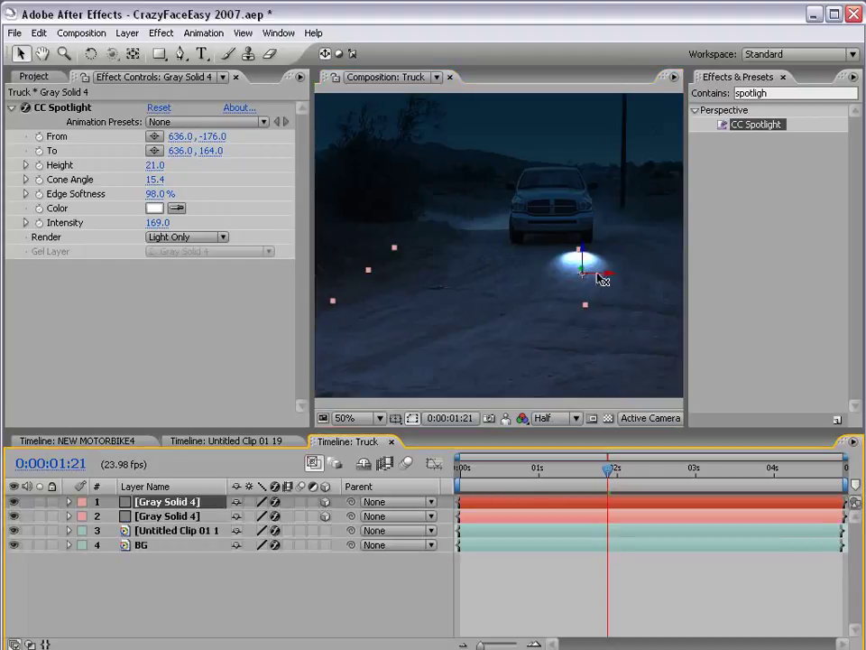
{"action": "left_click_drag", "start_coordinate": [582, 278], "coordinate": [532, 276]}
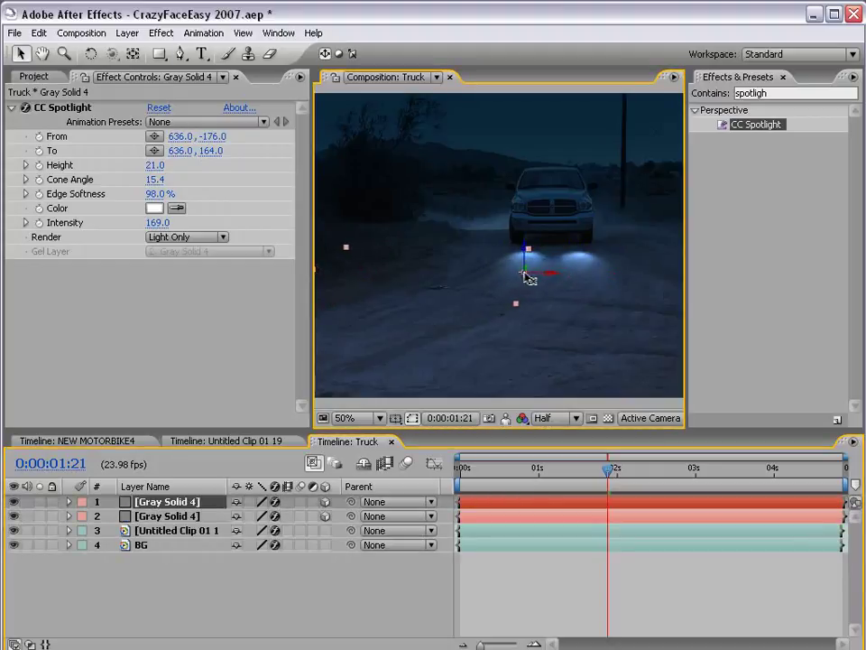
{"action": "key", "text": "grave"}
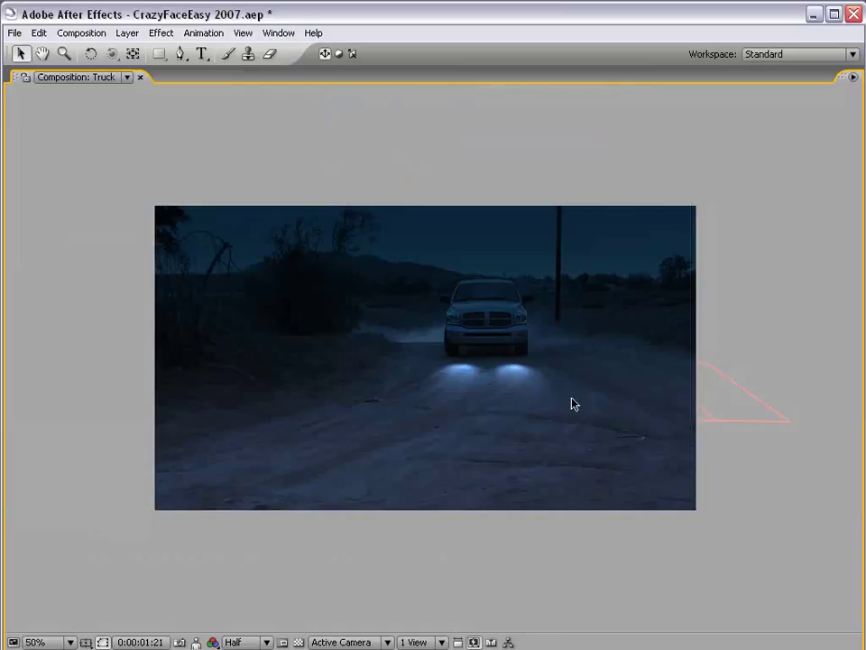
{"action": "key", "text": "grave"}
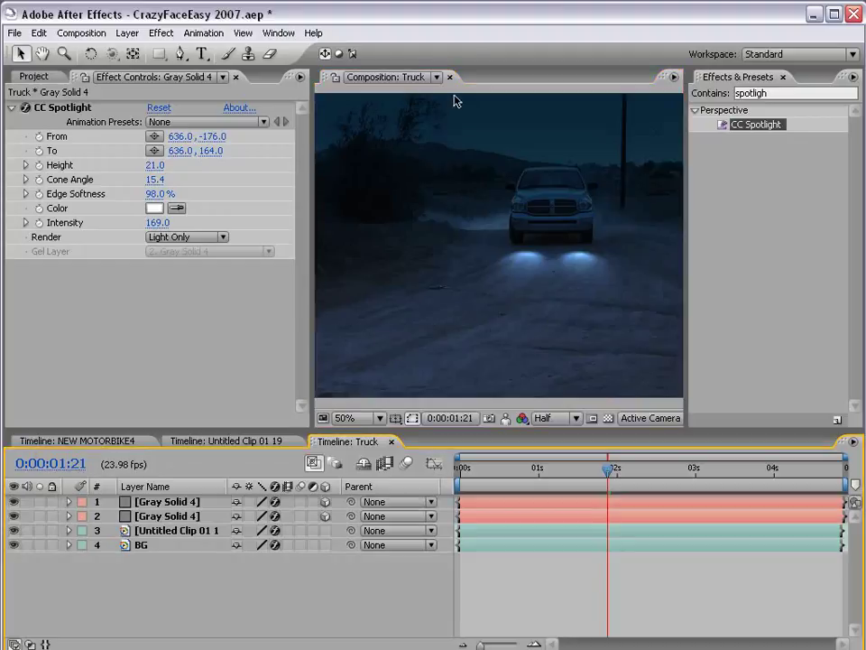
Step: Add a new null object, Null 4, and make it a 3D layer
{"action": "left_click", "coordinate": [128, 32]}
{"action": "mouse_move", "coordinate": [226, 51]}
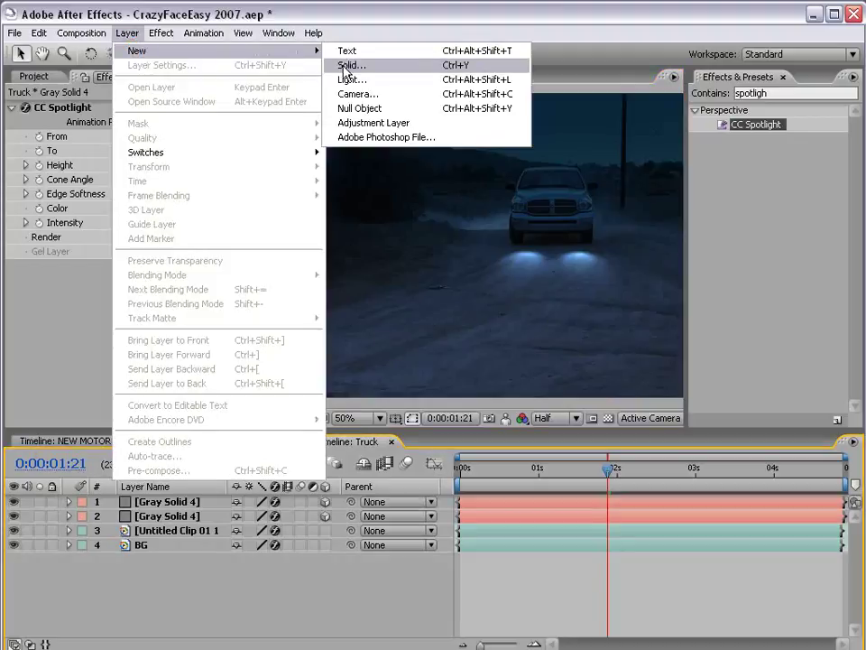
{"action": "left_click", "coordinate": [365, 109]}
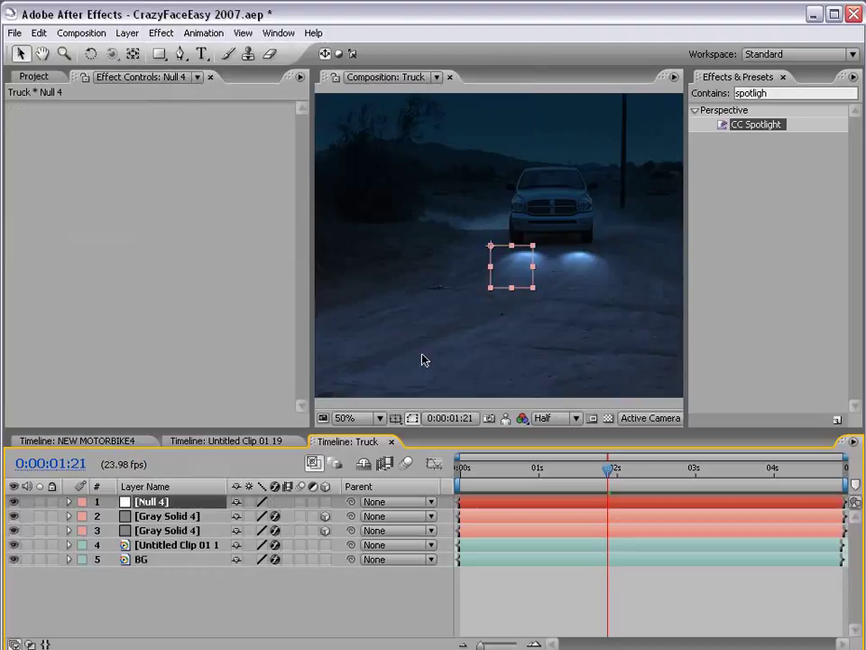
{"action": "left_click", "coordinate": [325, 502]}
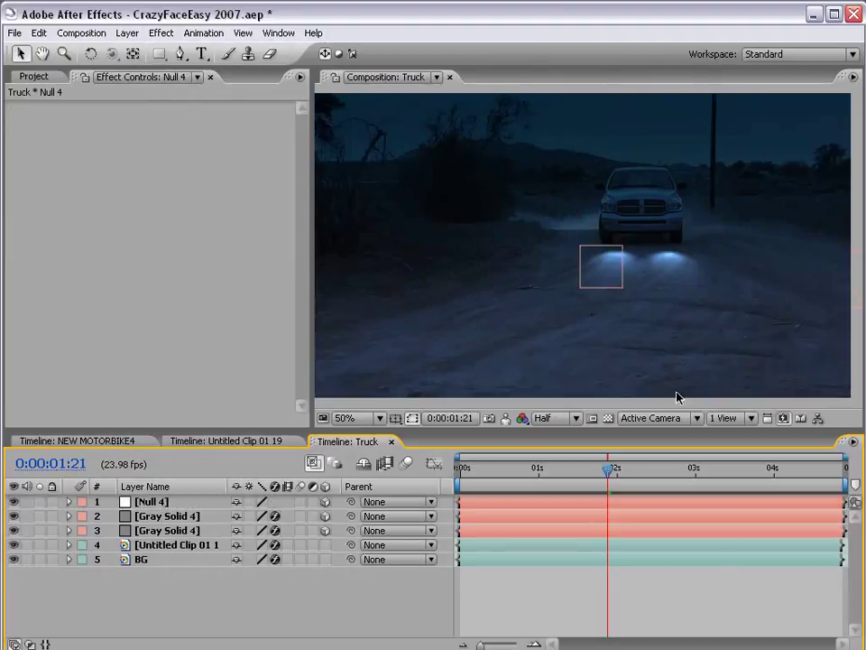
Step: In the Top 3D view, move Null 4 back to the depth of the spotlight layers
{"action": "left_click", "coordinate": [666, 418]}
{"action": "left_click", "coordinate": [642, 486]}
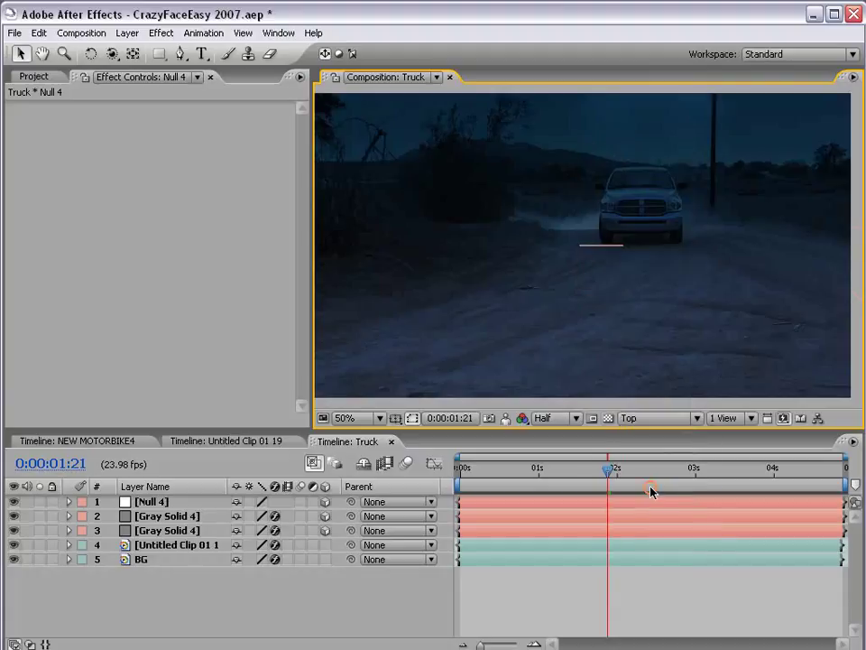
{"action": "scroll", "coordinate": [605, 284], "scroll_direction": "down", "scroll_amount": 5}
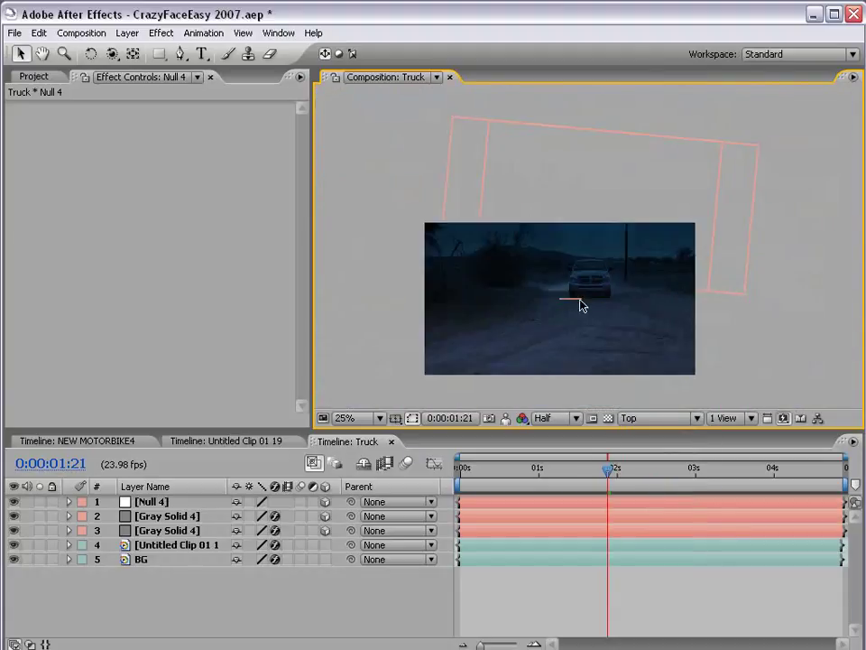
{"action": "left_click", "coordinate": [574, 300]}
{"action": "left_click_drag", "start_coordinate": [578, 304], "coordinate": [614, 134]}
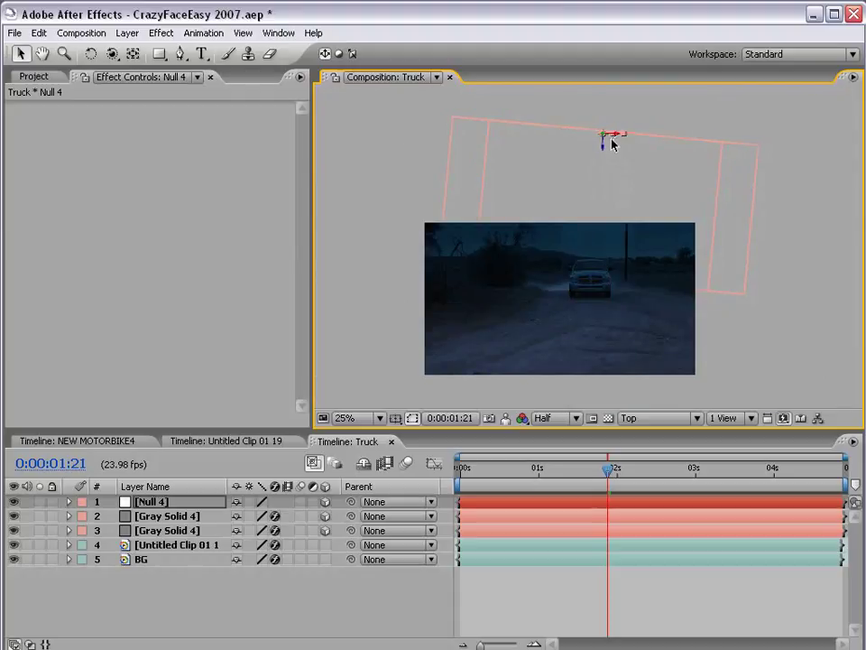
{"action": "key", "text": "period"}
{"action": "left_click_drag", "start_coordinate": [574, 127], "coordinate": [572, 247]}
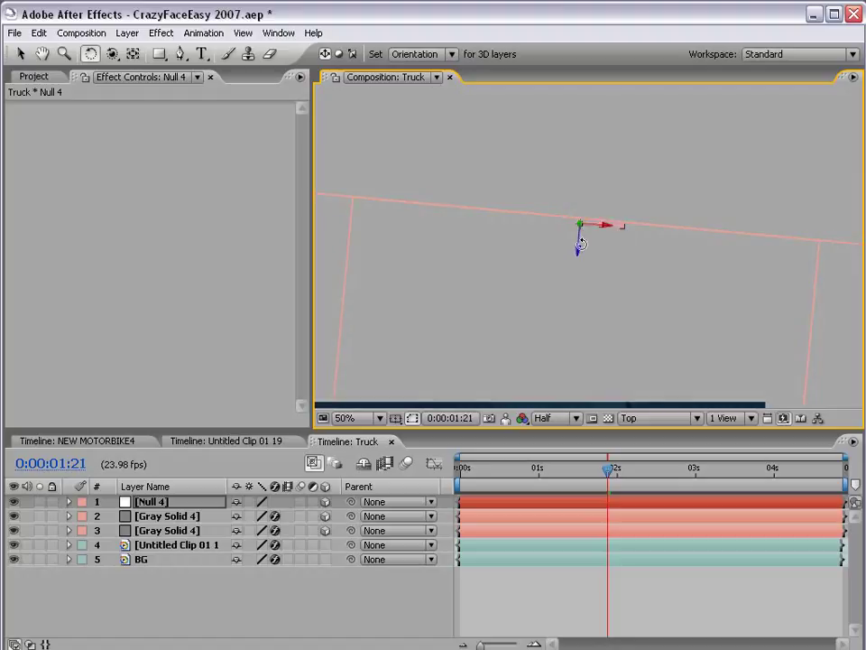
{"action": "key", "text": "v"}
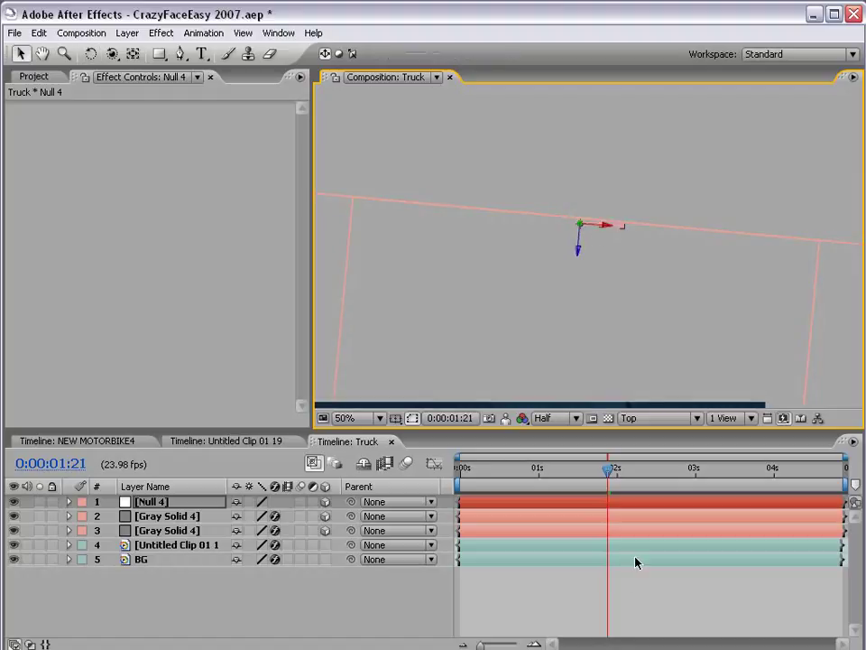
{"action": "left_click", "coordinate": [630, 580]}
{"action": "left_click", "coordinate": [649, 418]}
Step: Return to Active Camera view and parent both Gray Solid light pools to Null 4
{"action": "left_click", "coordinate": [645, 436]}
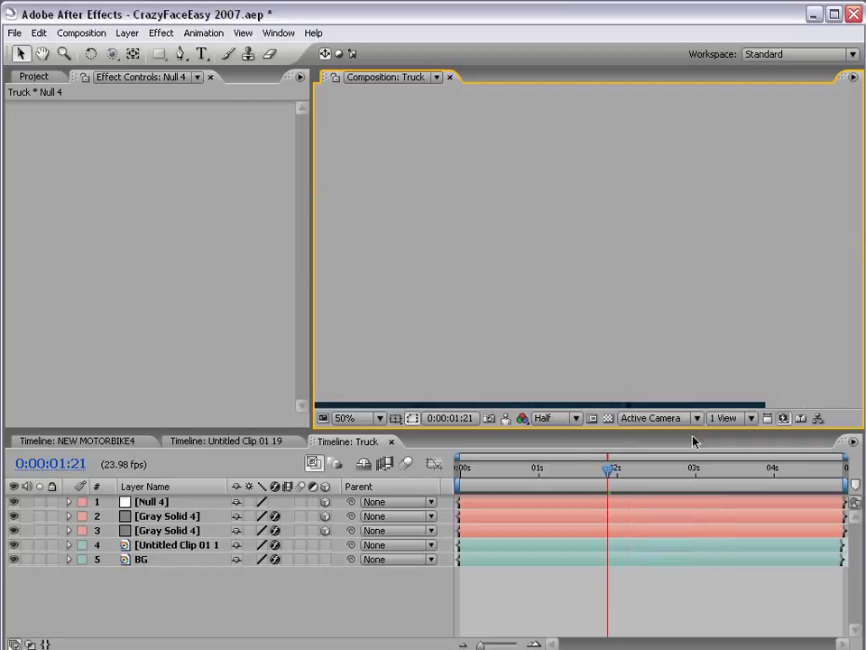
{"action": "left_click", "coordinate": [153, 516]}
{"action": "left_click", "coordinate": [155, 532], "text": "shift"}
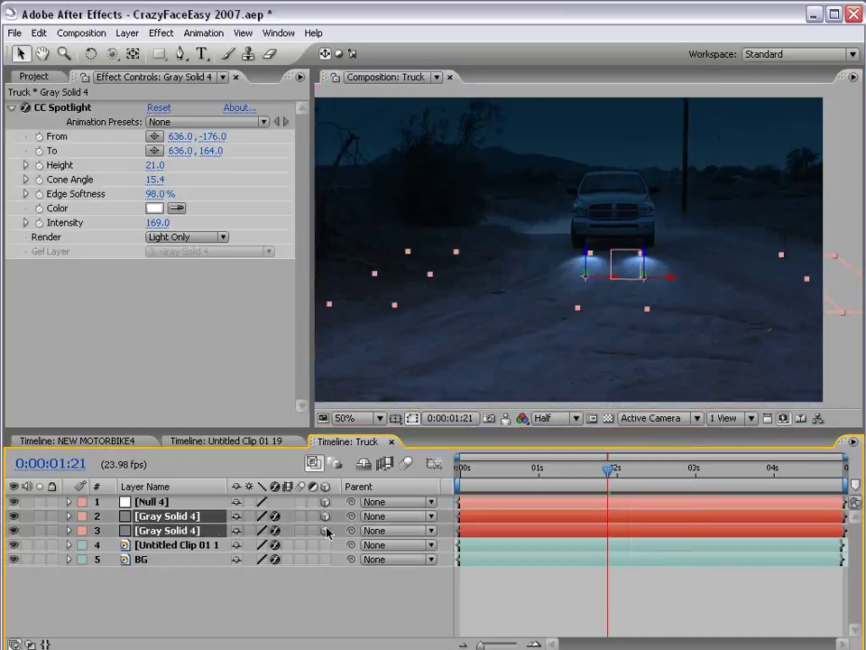
{"action": "left_click_drag", "start_coordinate": [351, 519], "coordinate": [163, 507]}
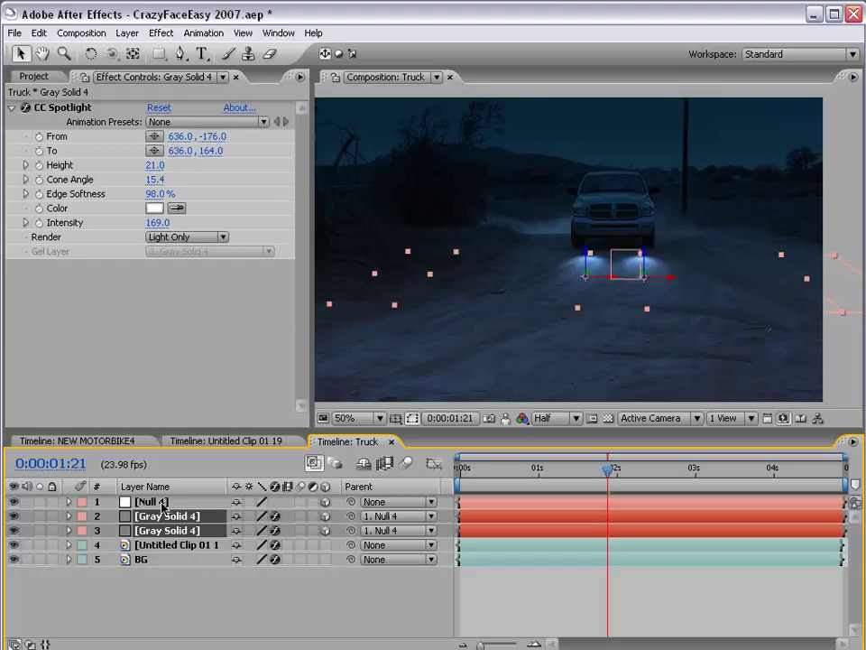
Step: Scale up and slightly rotate Null 4 to enlarge and angle both light pools
{"action": "left_click", "coordinate": [621, 255]}
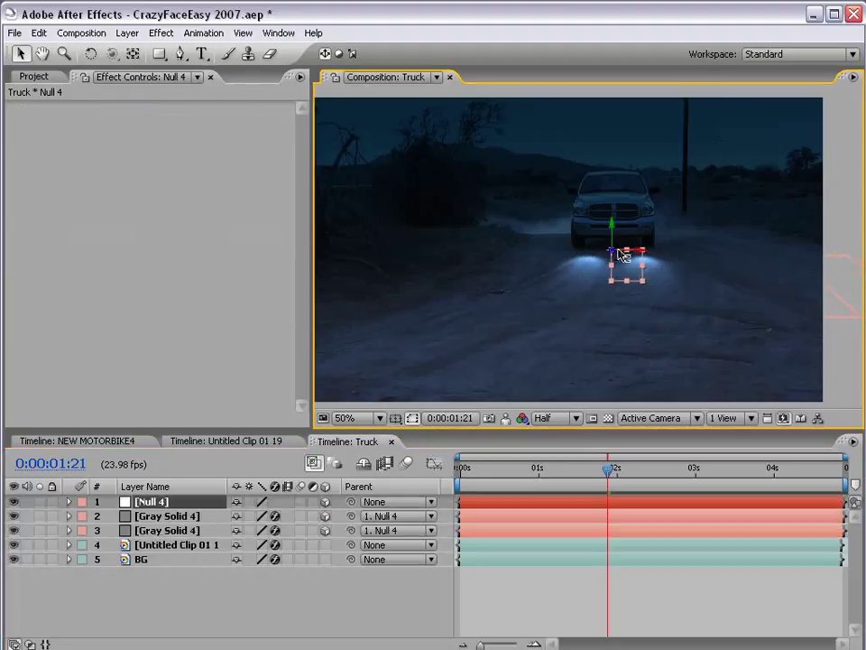
{"action": "left_click_drag", "start_coordinate": [640, 251], "coordinate": [658, 256]}
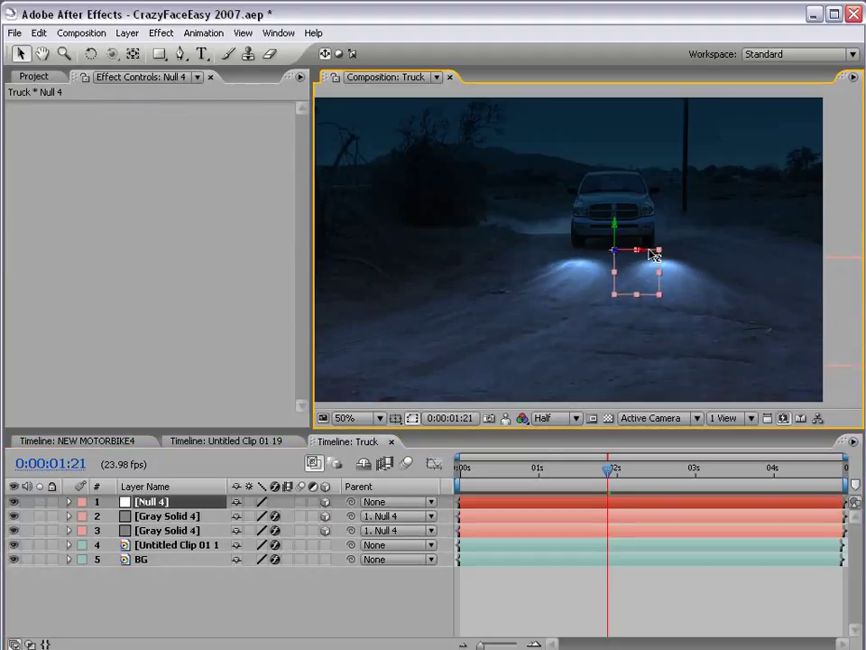
{"action": "key", "text": "w"}
{"action": "left_click_drag", "start_coordinate": [611, 229], "coordinate": [638, 237]}
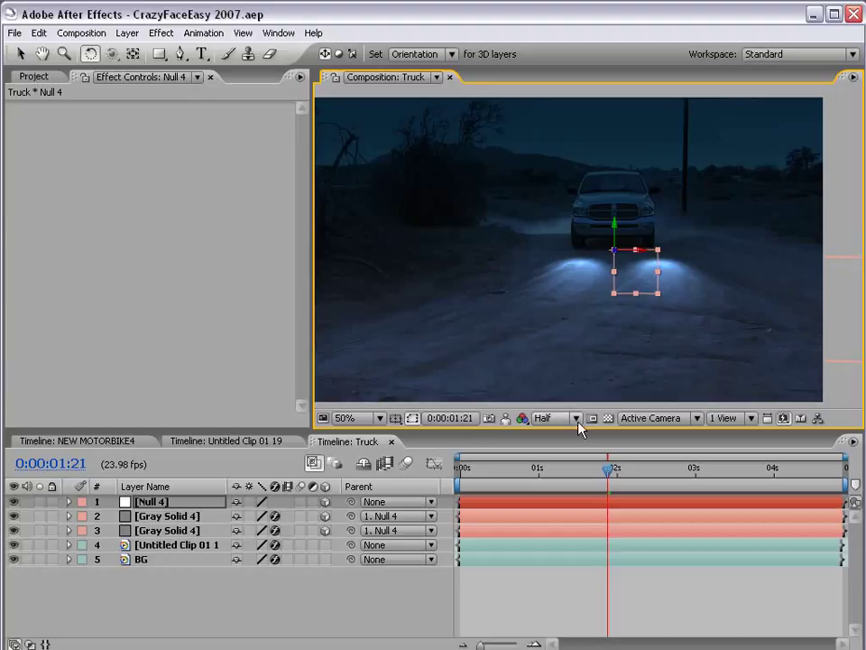
Step: Rename both light-pool layers to 'Spot'
{"action": "left_click", "coordinate": [160, 516]}
{"action": "key", "text": "Return"}
{"action": "type", "text": "Spot"}
{"action": "left_click", "coordinate": [163, 530]}
{"action": "key", "text": "Return"}
{"action": "type", "text": "Spo"}
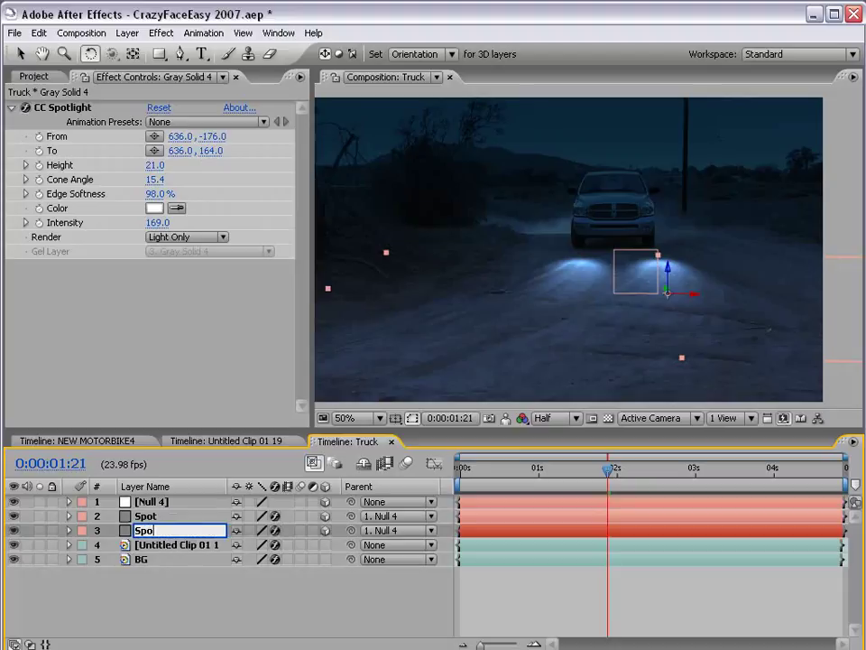
{"action": "type", "text": "t"}
{"action": "key", "text": "Return"}
{"action": "left_click", "coordinate": [163, 503]}
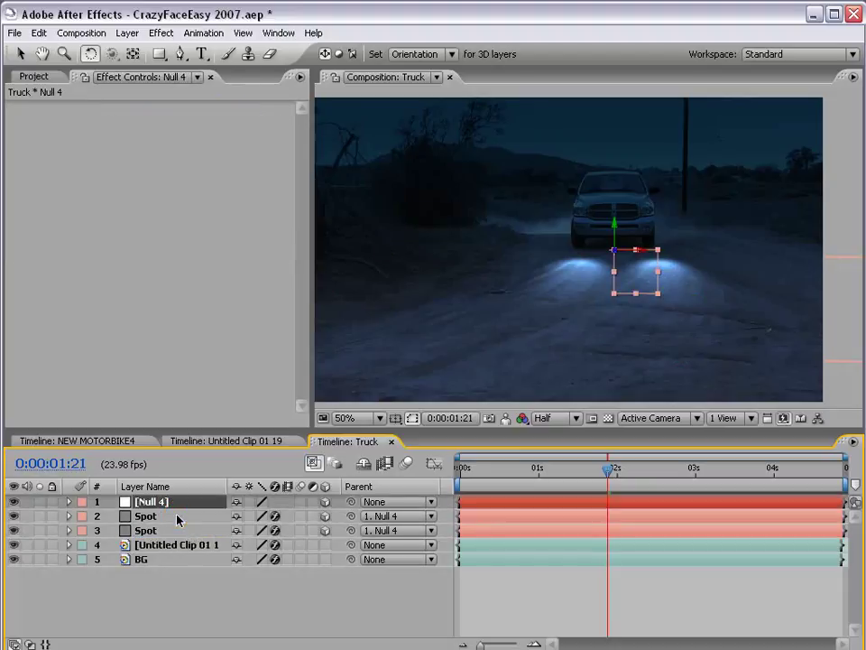
Step: Set starting Position, Scale and Orientation keyframes on Null 4
{"action": "key", "text": "p"}
{"action": "key", "text": "shift+s"}
{"action": "key", "text": "shift+r"}
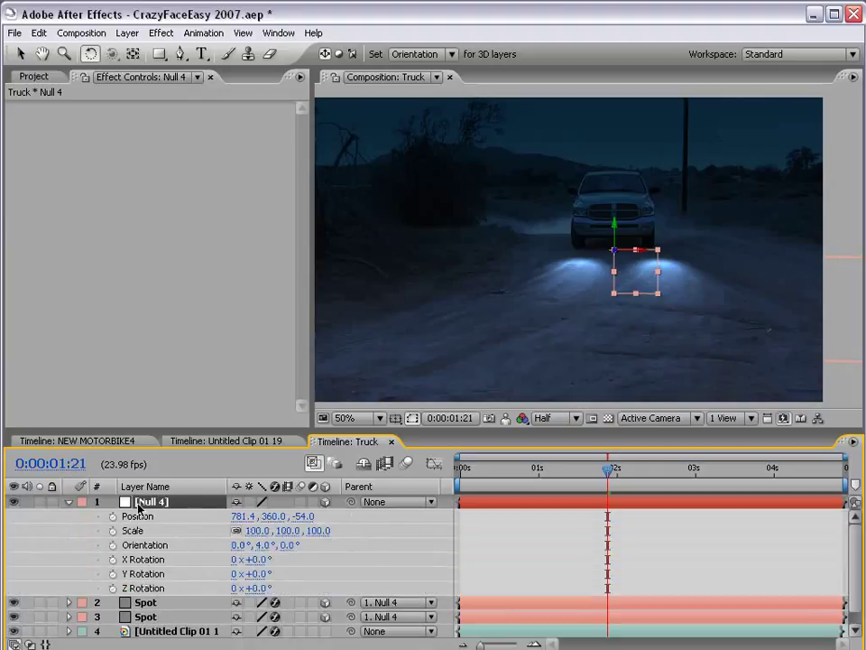
{"action": "left_click_drag", "start_coordinate": [112, 516], "coordinate": [153, 545]}
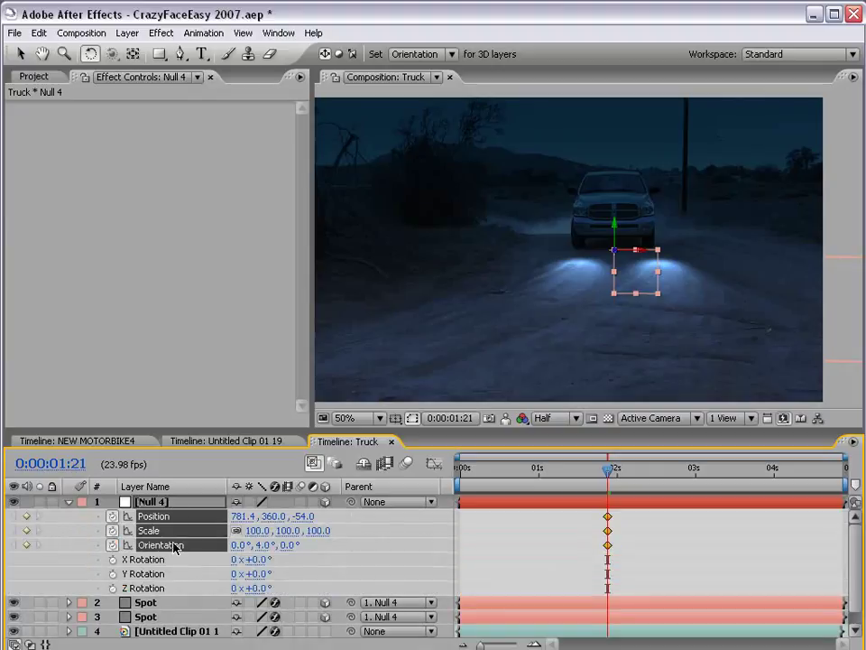
{"action": "key", "text": "v"}
{"action": "left_click", "coordinate": [607, 545]}
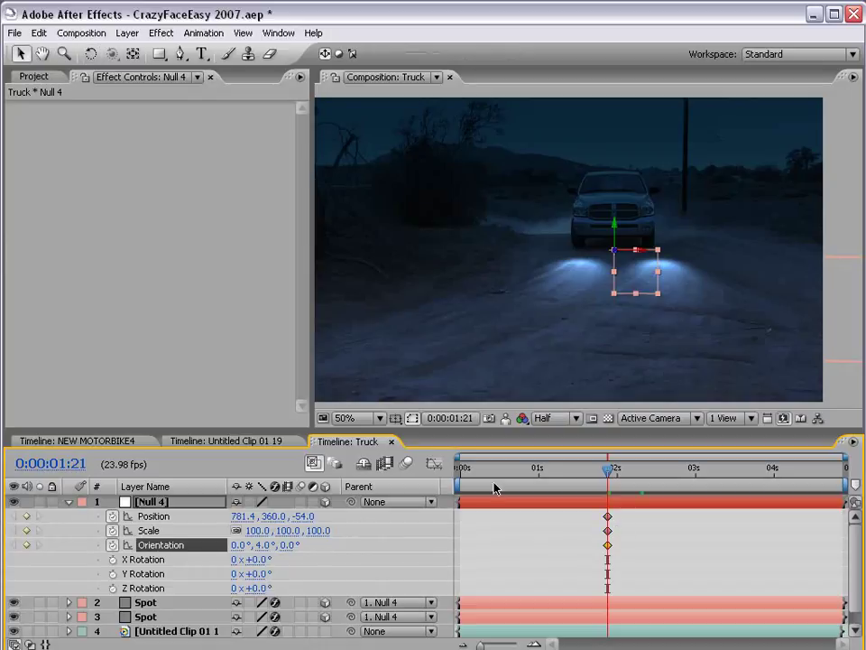
Step: At 02:07, move the null farther back and left to follow the truck
{"action": "left_click_drag", "start_coordinate": [607, 472], "coordinate": [641, 470]}
{"action": "left_click_drag", "start_coordinate": [621, 257], "coordinate": [828, 241]}
{"action": "mouse_move", "coordinate": [630, 259]}
{"action": "left_mouse_down"}
{"action": "mouse_move", "coordinate": [556, 258]}
{"action": "mouse_move", "coordinate": [539, 231]}
{"action": "mouse_move", "coordinate": [530, 235]}
{"action": "mouse_move", "coordinate": [562, 255]}
{"action": "mouse_move", "coordinate": [627, 264]}
{"action": "left_mouse_up"}
{"action": "key", "text": "w"}
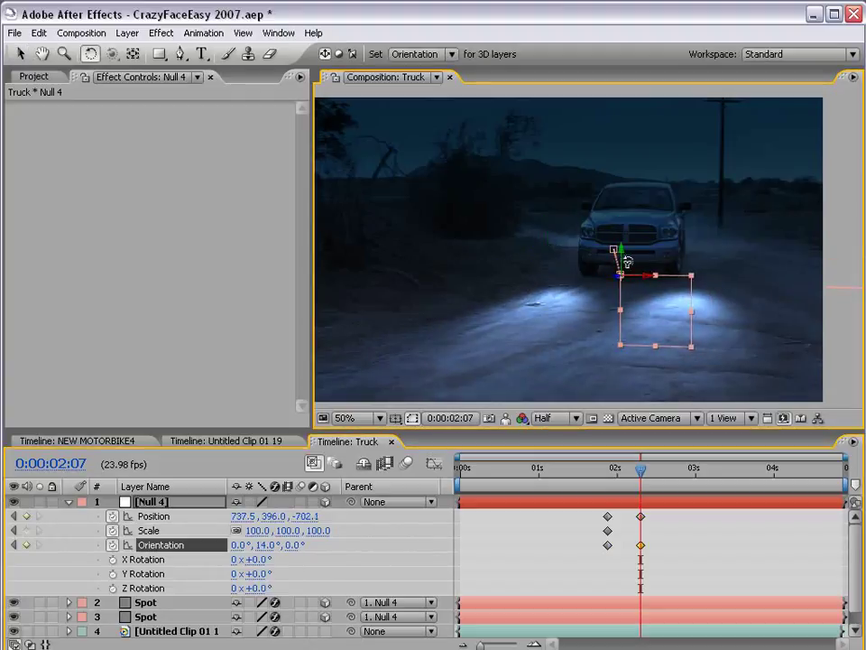
{"action": "key", "text": "v"}
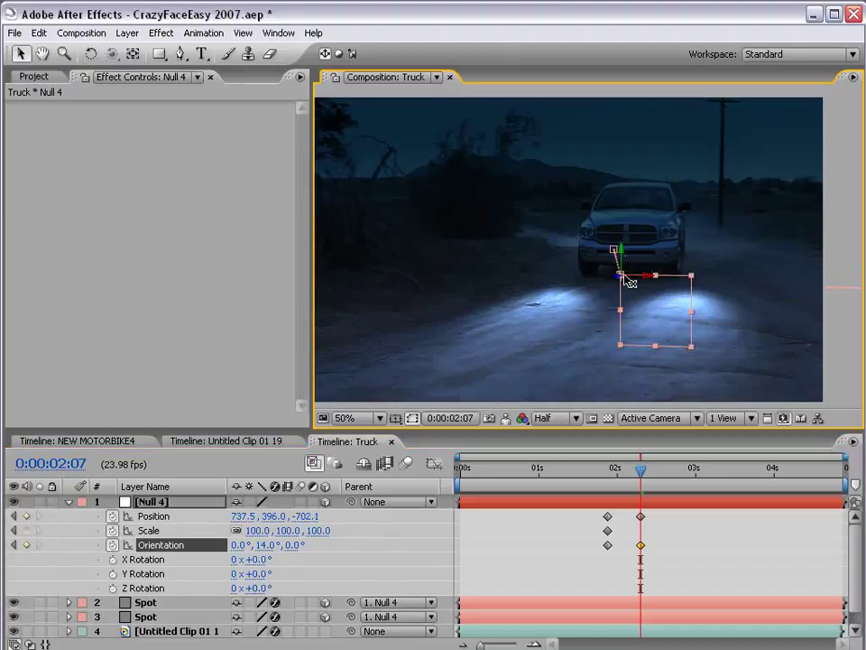
{"action": "left_click_drag", "start_coordinate": [619, 279], "coordinate": [669, 269]}
{"action": "left_click", "coordinate": [699, 550]}
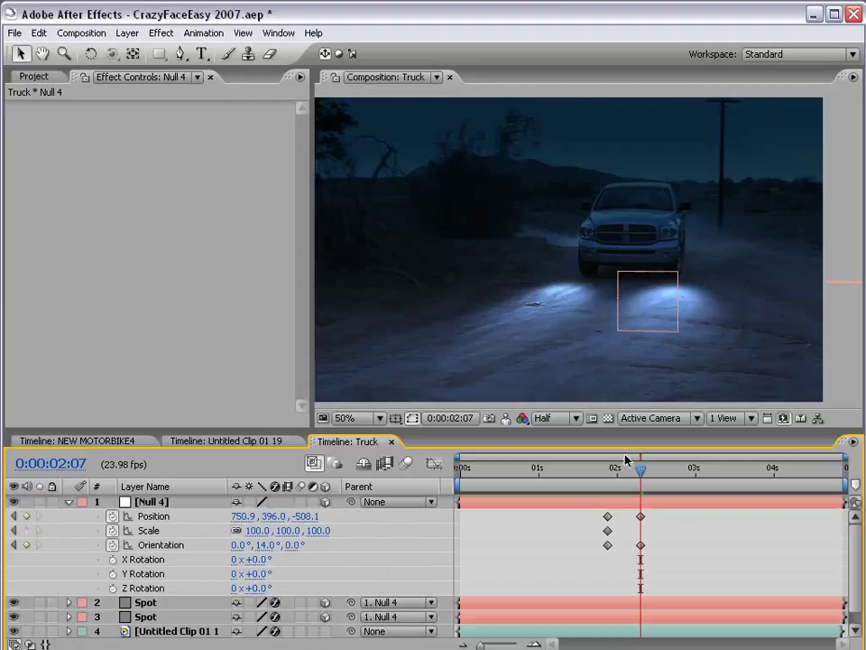
Step: At 02:14, move the null under the truck and rotate it so the beams follow the turn
{"action": "left_click_drag", "start_coordinate": [628, 477], "coordinate": [663, 473]}
{"action": "left_click", "coordinate": [644, 502]}
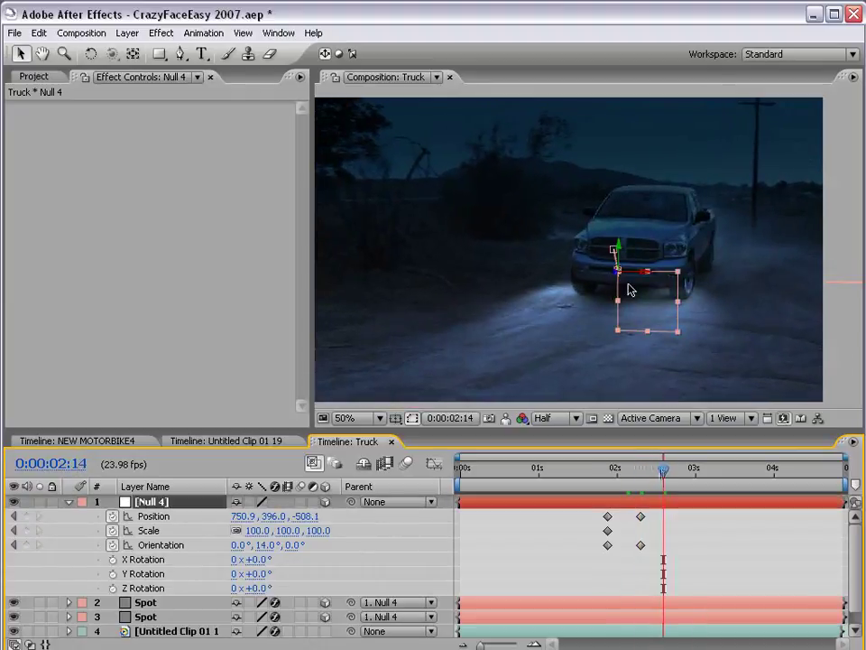
{"action": "left_click_drag", "start_coordinate": [619, 274], "coordinate": [571, 312]}
{"action": "key", "text": "w"}
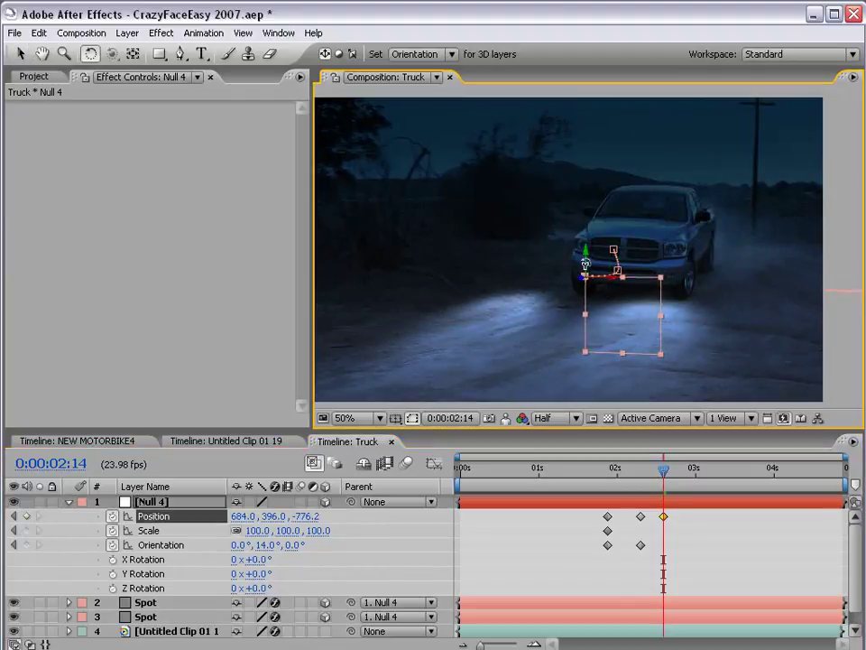
{"action": "left_click_drag", "start_coordinate": [585, 263], "coordinate": [659, 242]}
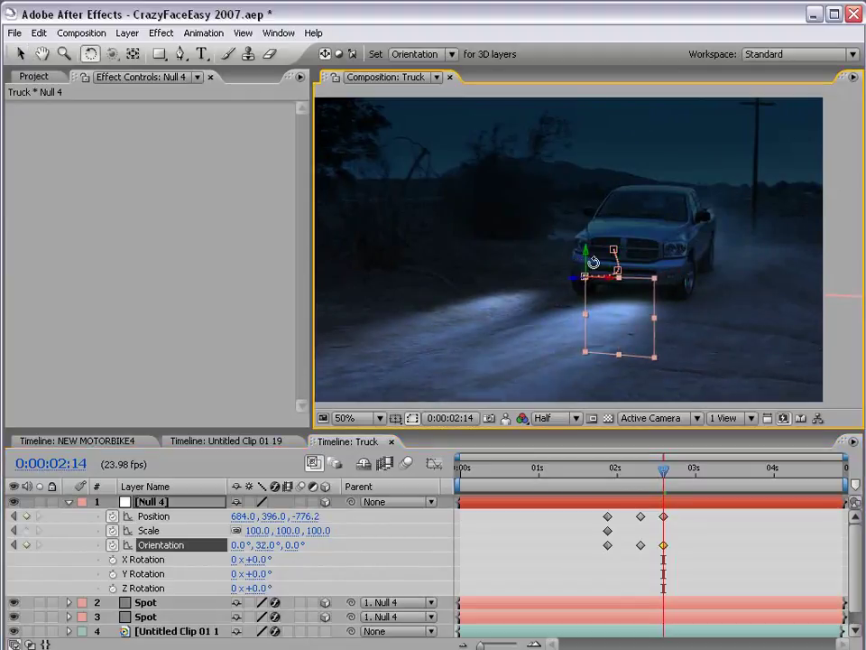
Step: Preview the headlight animation from 01:20
{"action": "mouse_move", "coordinate": [679, 479]}
{"action": "left_mouse_down"}
{"action": "mouse_move", "coordinate": [646, 472]}
{"action": "mouse_move", "coordinate": [609, 483]}
{"action": "mouse_move", "coordinate": [664, 471]}
{"action": "left_mouse_up"}
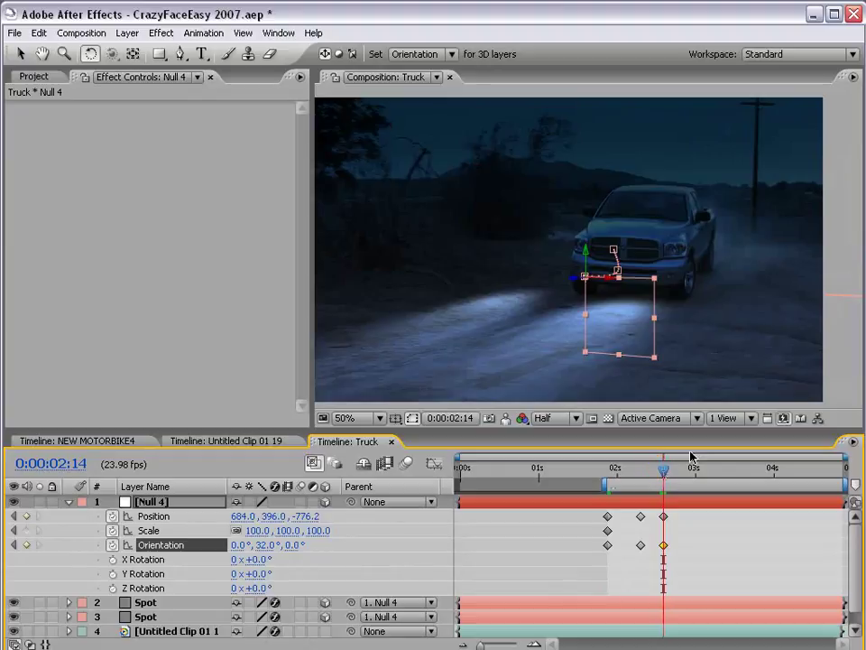
{"action": "key", "text": "KP_0"}
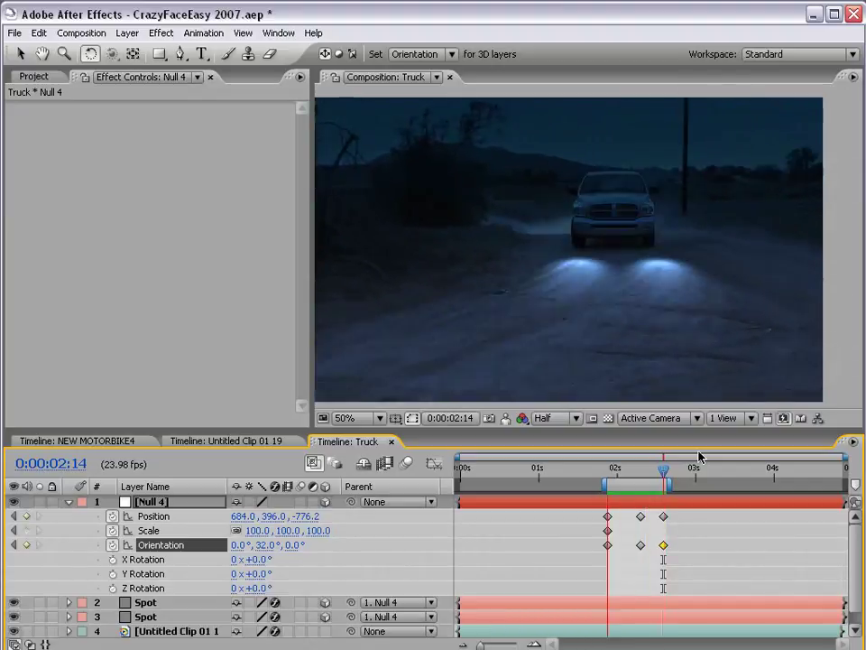
{"action": "key", "text": "space"}
{"action": "key", "text": "v"}
{"action": "left_click", "coordinate": [691, 532]}
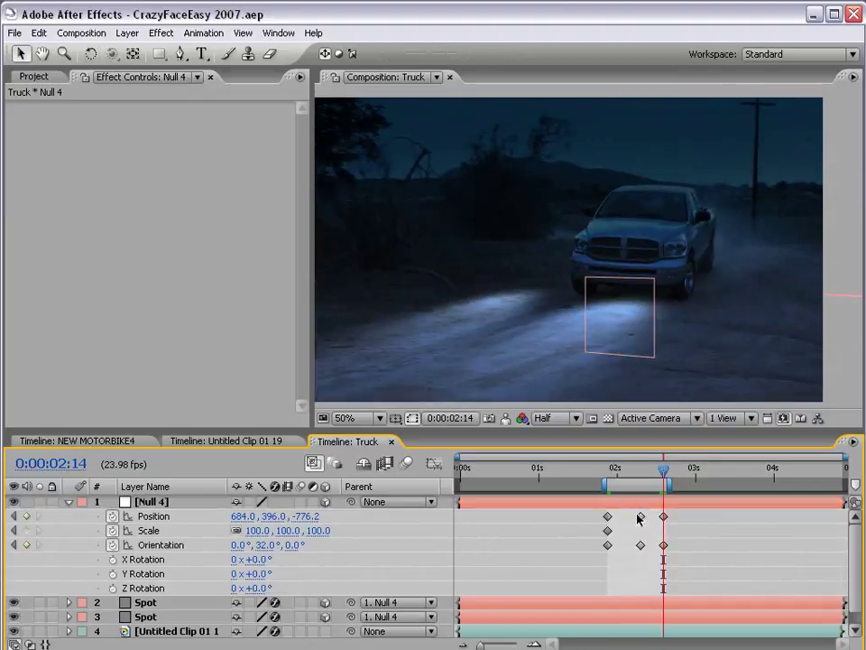
Step: Delete the middle Orientation keyframe, preview again, and save the project
{"action": "left_click", "coordinate": [640, 545]}
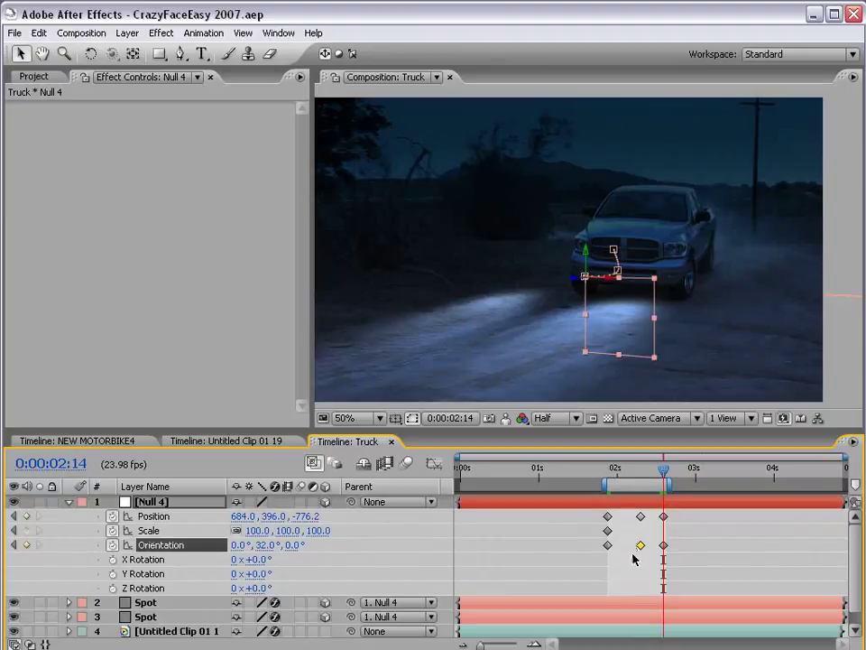
{"action": "key", "text": "Delete"}
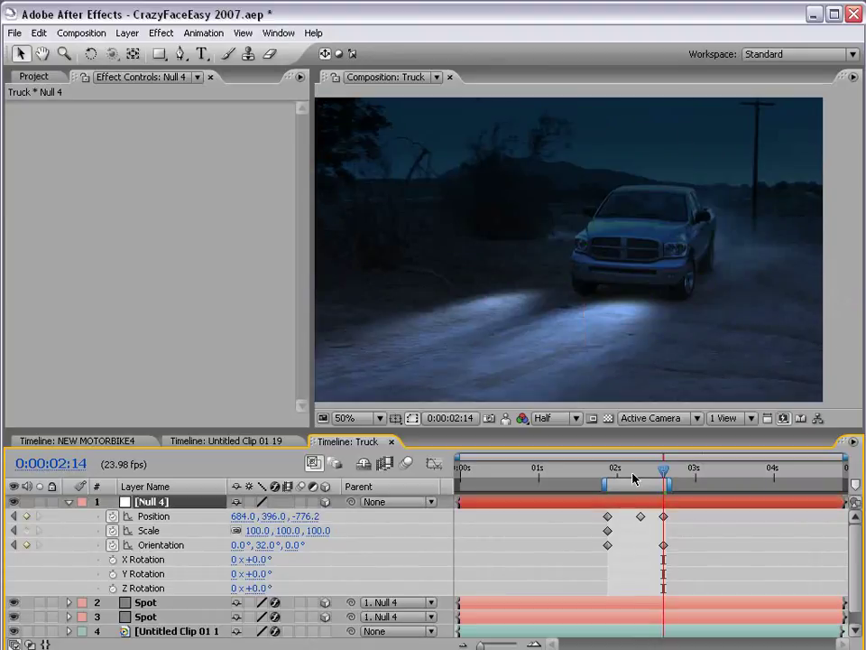
{"action": "key", "text": "KP_0"}
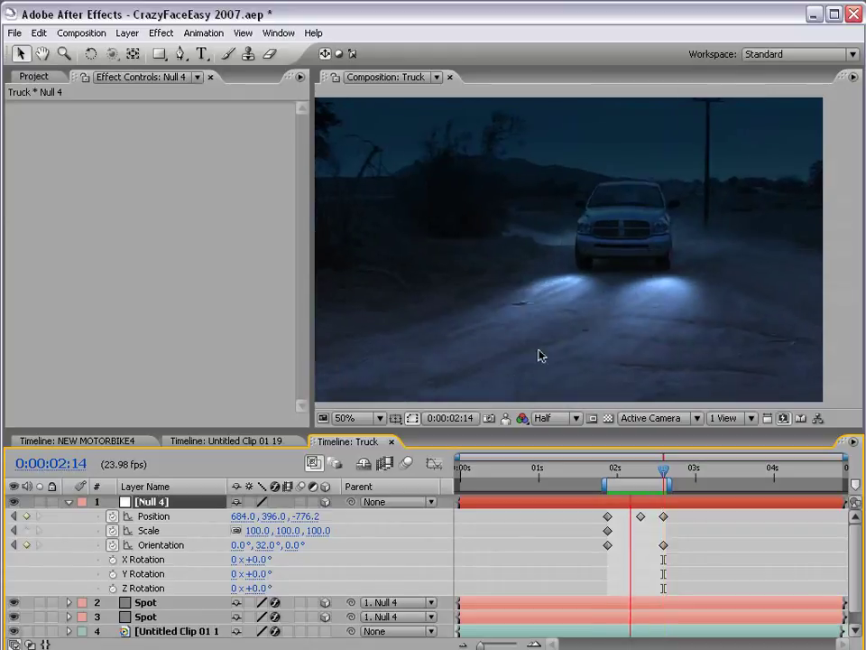
{"action": "left_click", "coordinate": [553, 269]}
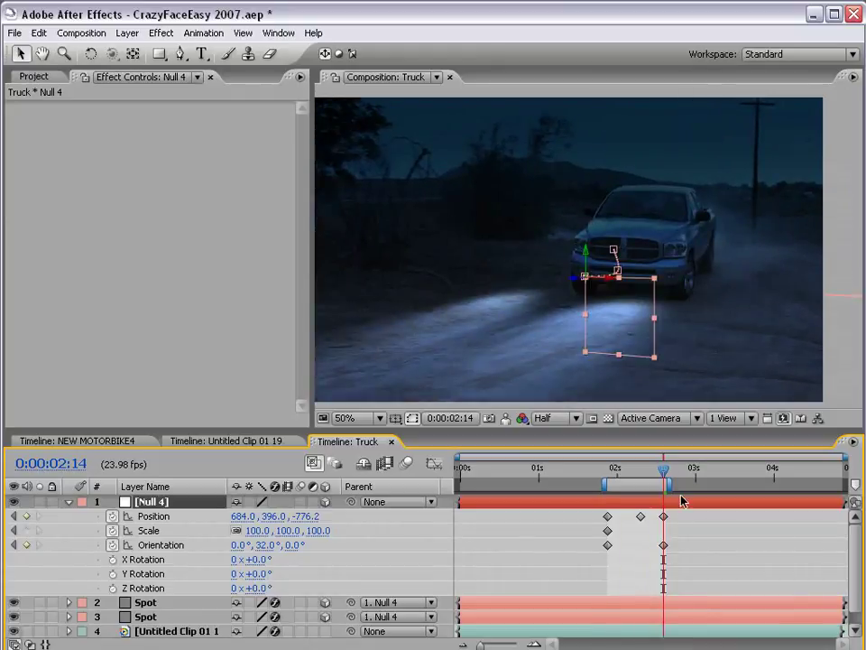
{"action": "key", "text": "ctrl+s"}
Step: Nudge the null right and down, shrink it to about 85%, and push it slightly back
{"action": "left_click", "coordinate": [647, 368]}
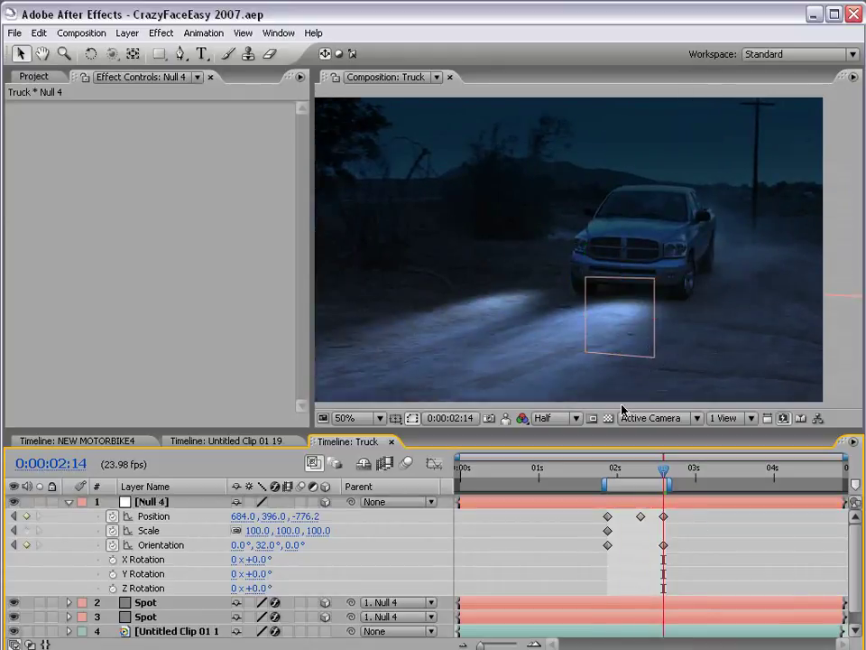
{"action": "left_click", "coordinate": [609, 272]}
{"action": "mouse_move", "coordinate": [610, 276]}
{"action": "left_mouse_down"}
{"action": "mouse_move", "coordinate": [628, 284]}
{"action": "mouse_move", "coordinate": [602, 292]}
{"action": "left_mouse_up"}
{"action": "left_click_drag", "start_coordinate": [688, 366], "coordinate": [670, 351]}
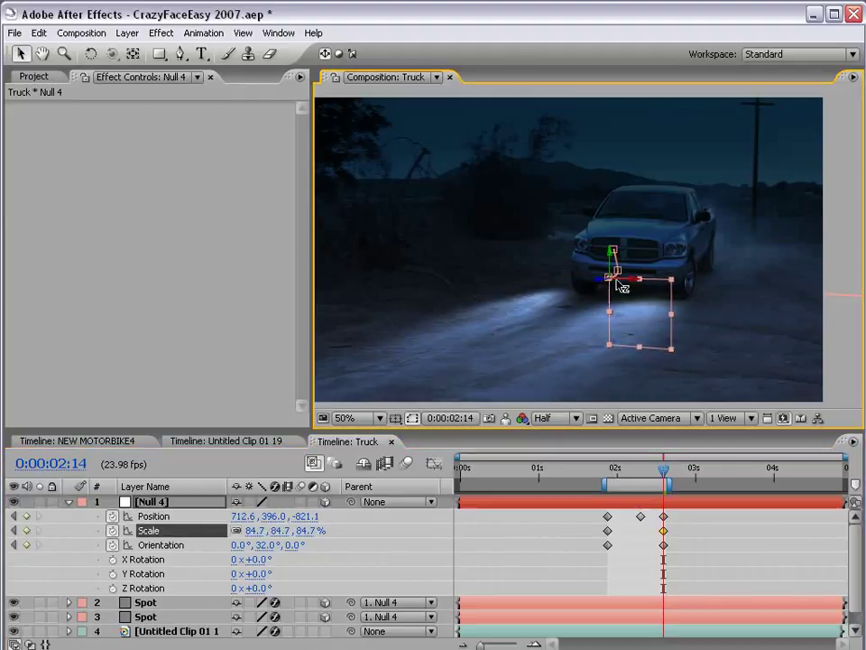
{"action": "left_click_drag", "start_coordinate": [605, 285], "coordinate": [631, 286]}
{"action": "left_click", "coordinate": [602, 476]}
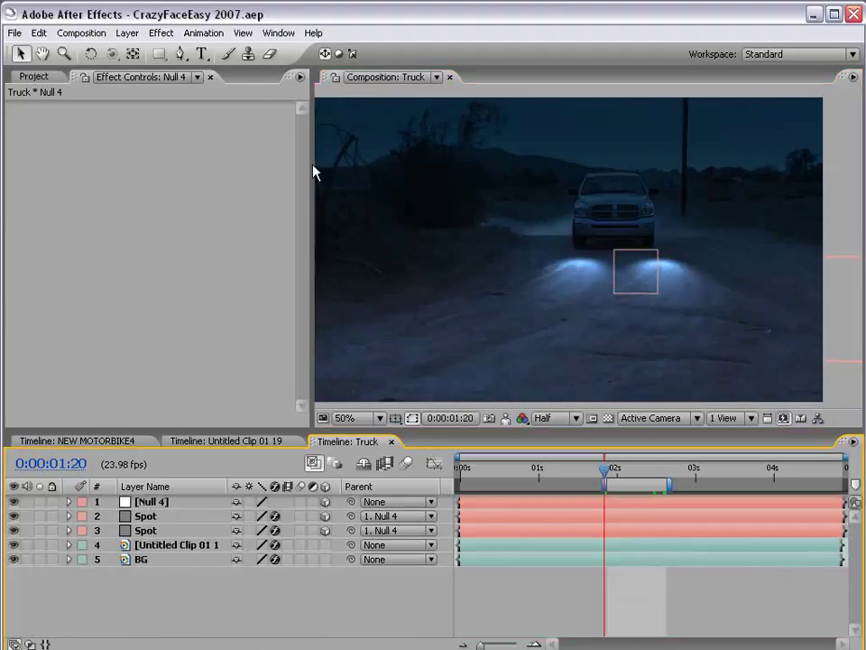
Step: Create a new black solid layer, Black Solid 3
{"action": "left_click", "coordinate": [128, 33]}
{"action": "mouse_move", "coordinate": [132, 48]}
{"action": "left_click", "coordinate": [352, 66]}
{"action": "left_click", "coordinate": [392, 394]}
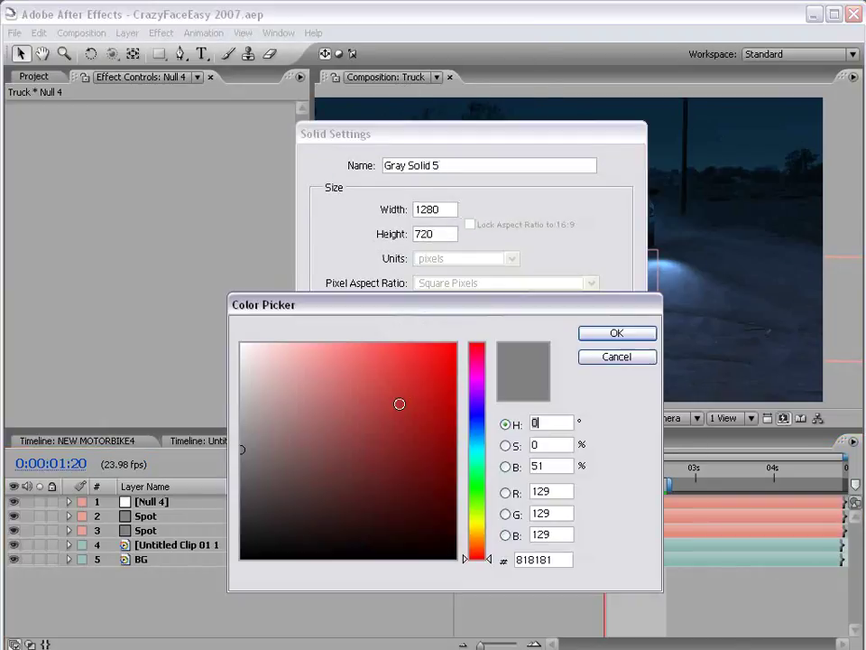
{"action": "left_click_drag", "start_coordinate": [240, 449], "coordinate": [106, 637]}
{"action": "left_click", "coordinate": [603, 337]}
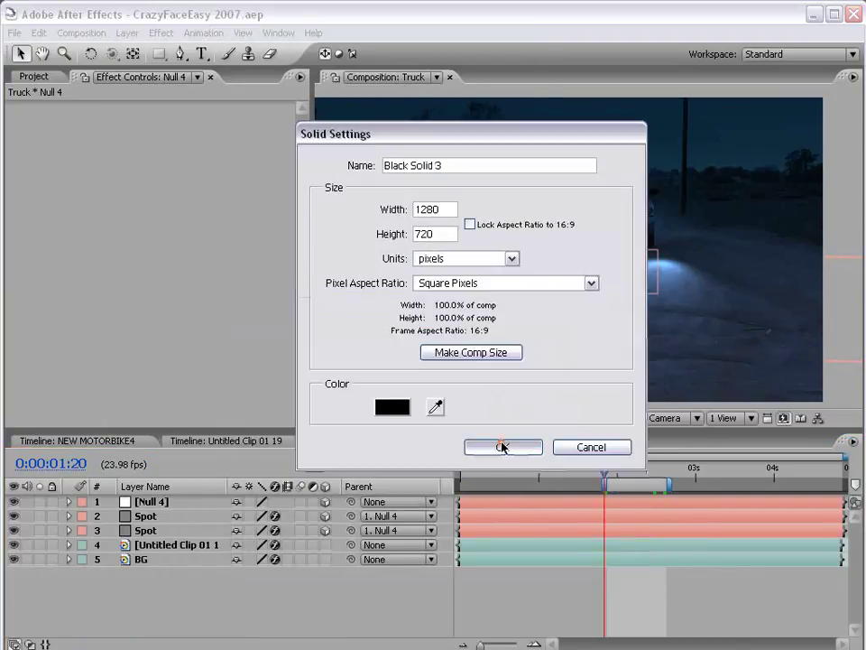
{"action": "left_click", "coordinate": [503, 445]}
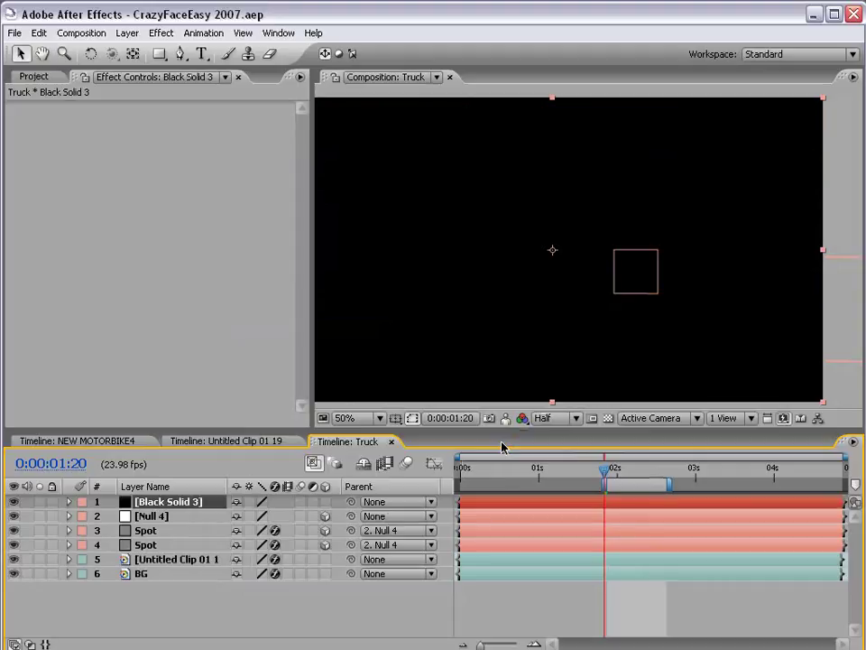
Step: Add a 105mm Prime Lens Flare to the black solid, centred in the frame
{"action": "left_click", "coordinate": [160, 32]}
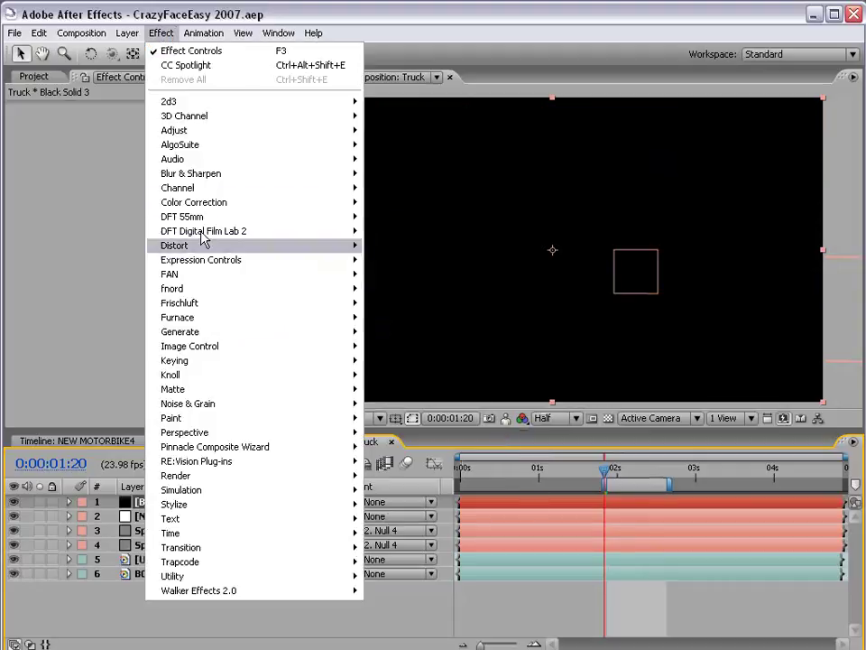
{"action": "mouse_move", "coordinate": [194, 331]}
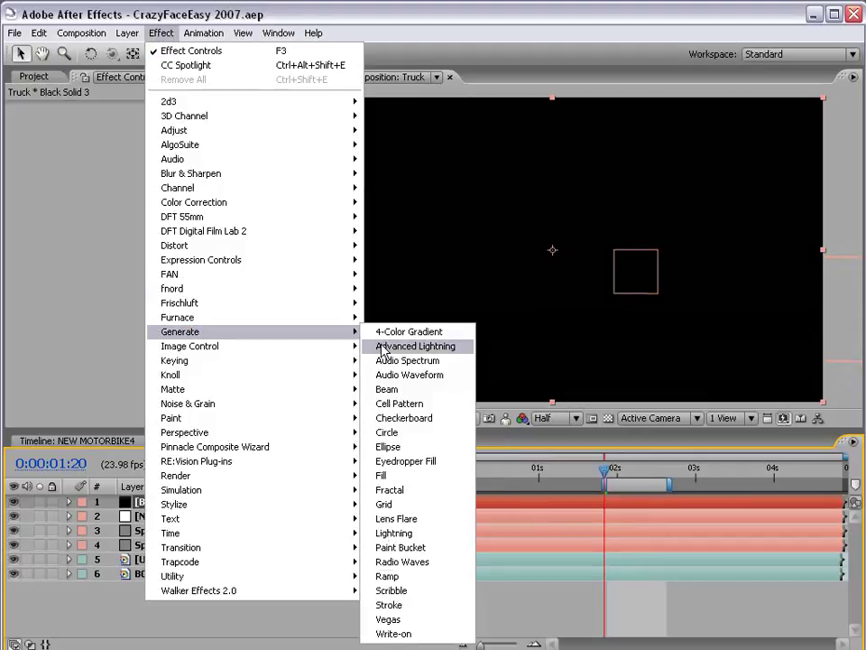
{"action": "left_click", "coordinate": [410, 520]}
{"action": "left_click", "coordinate": [172, 170]}
{"action": "left_click", "coordinate": [184, 197]}
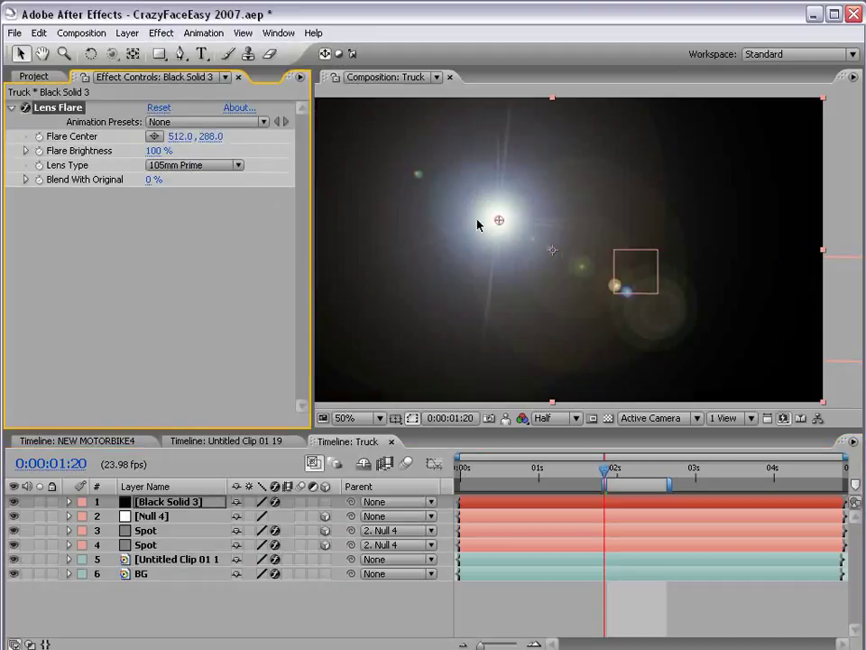
{"action": "left_click_drag", "start_coordinate": [497, 220], "coordinate": [557, 252]}
{"action": "left_click", "coordinate": [553, 252]}
Step: Add a Curves effect to crush the blacks around the flare
{"action": "left_click", "coordinate": [161, 33]}
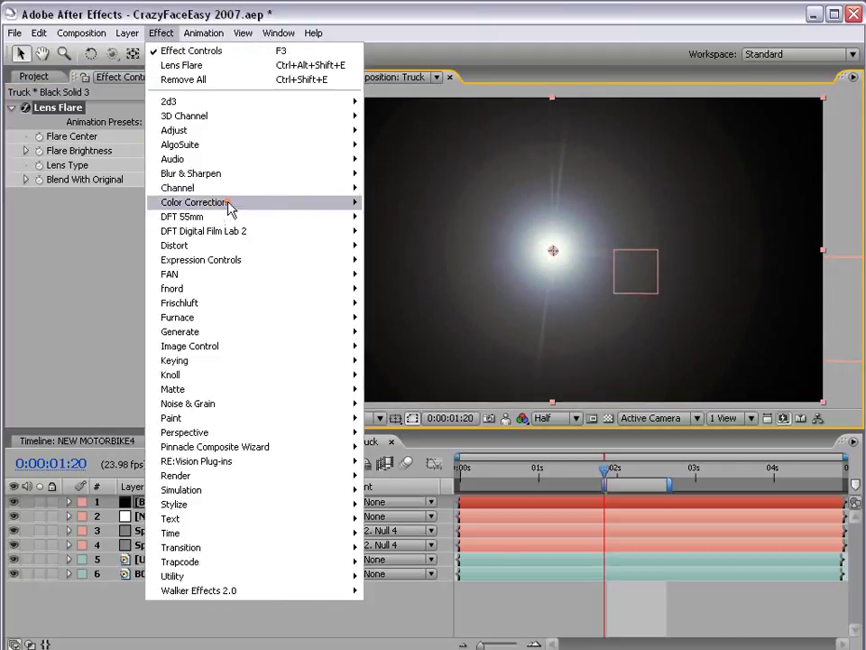
{"action": "mouse_move", "coordinate": [280, 207]}
{"action": "left_click", "coordinate": [397, 389]}
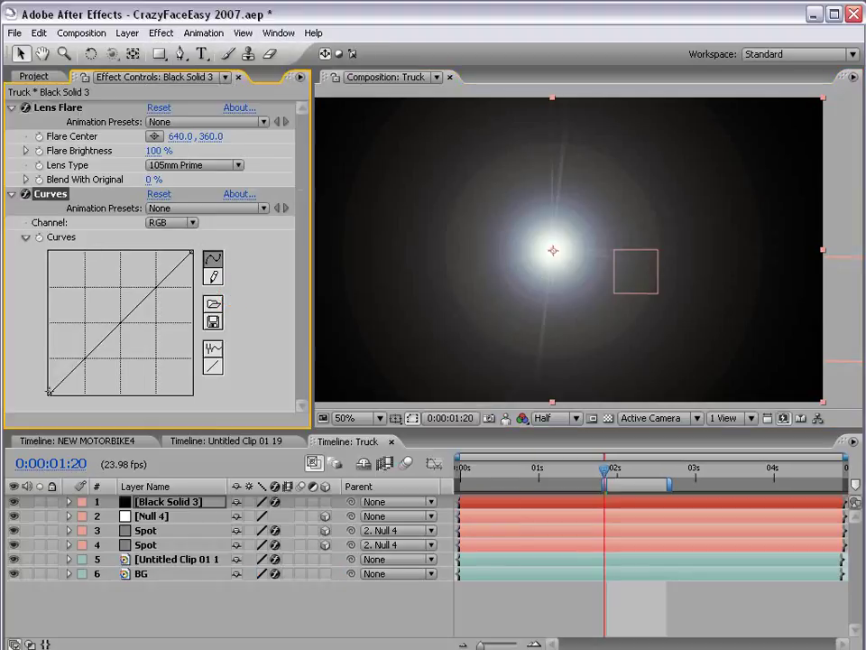
{"action": "left_click_drag", "start_coordinate": [49, 391], "coordinate": [61, 395]}
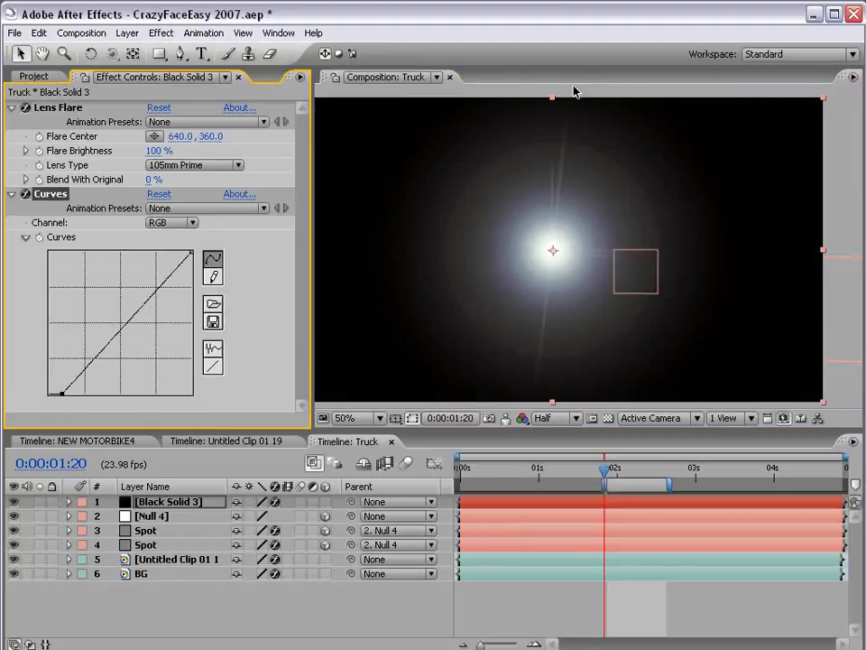
{"action": "left_click_drag", "start_coordinate": [566, 302], "coordinate": [583, 253]}
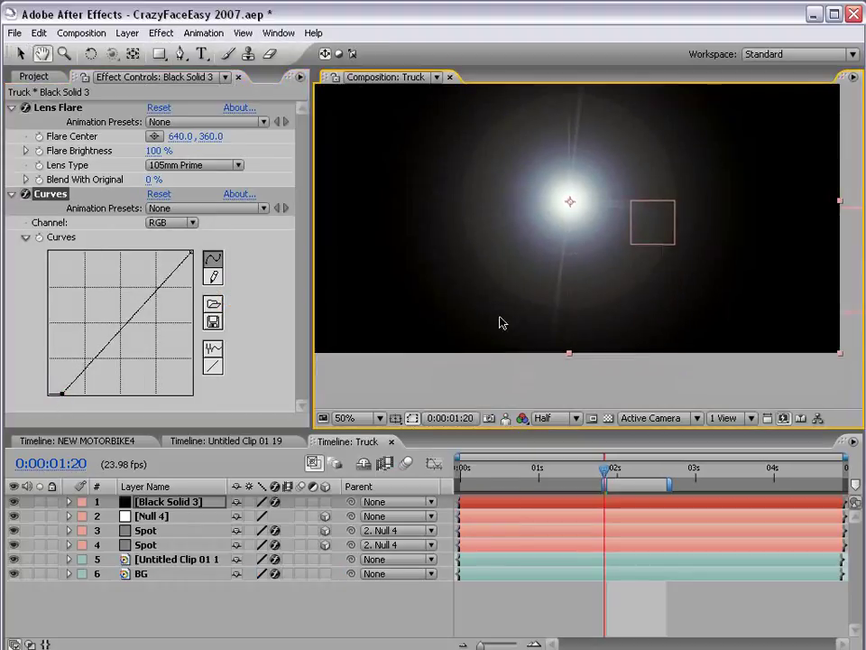
Step: Add Hue/Saturation with Colorize on, hue +34 and saturation 16
{"action": "left_click", "coordinate": [160, 32]}
{"action": "mouse_move", "coordinate": [208, 204]}
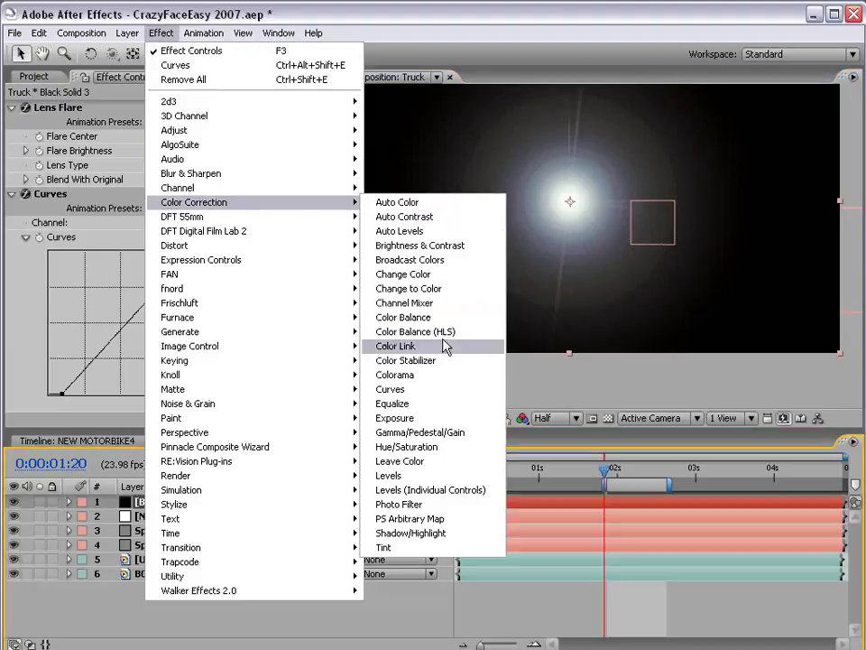
{"action": "left_click", "coordinate": [405, 446]}
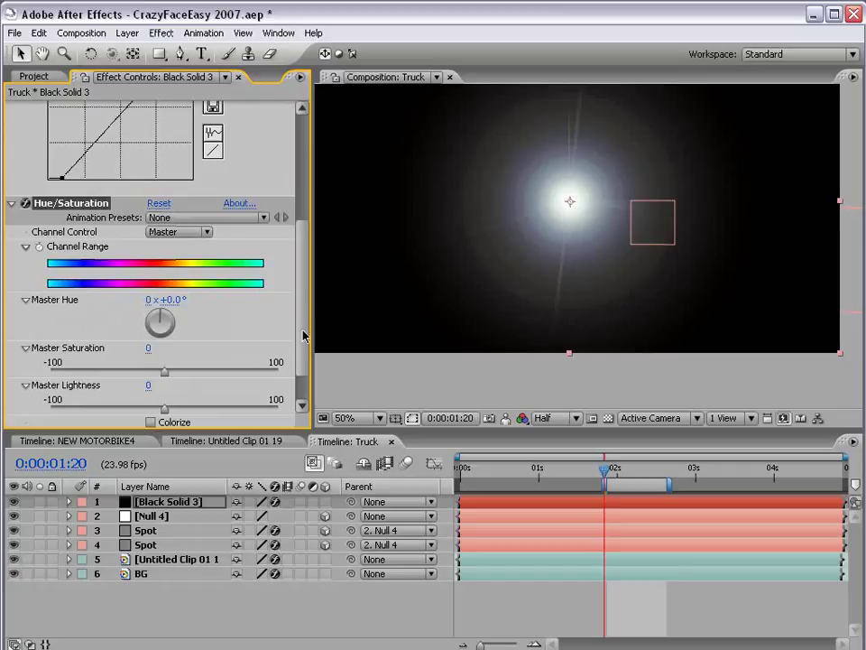
{"action": "left_click", "coordinate": [151, 422]}
{"action": "left_click_drag", "start_coordinate": [304, 242], "coordinate": [299, 299]}
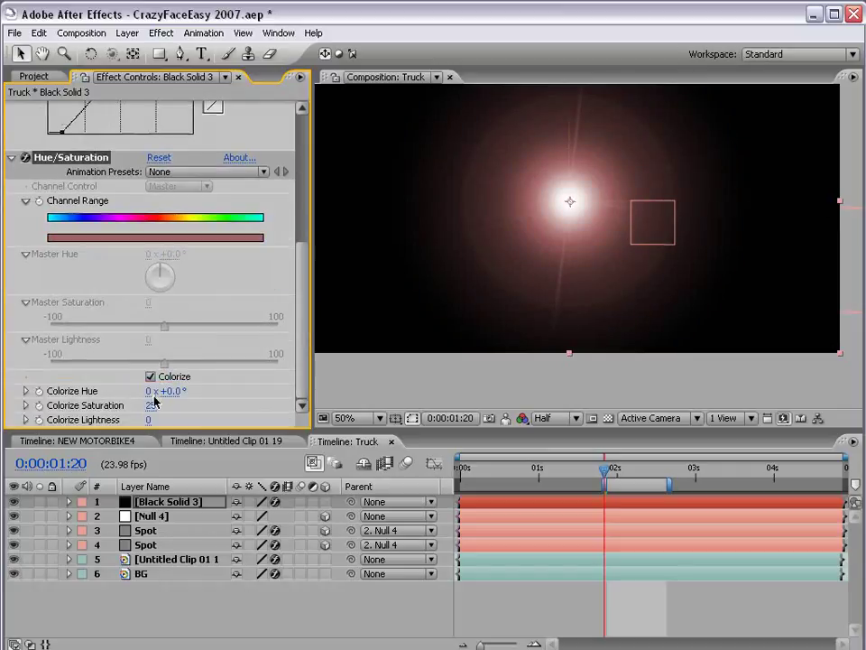
{"action": "left_click_drag", "start_coordinate": [162, 391], "coordinate": [192, 386]}
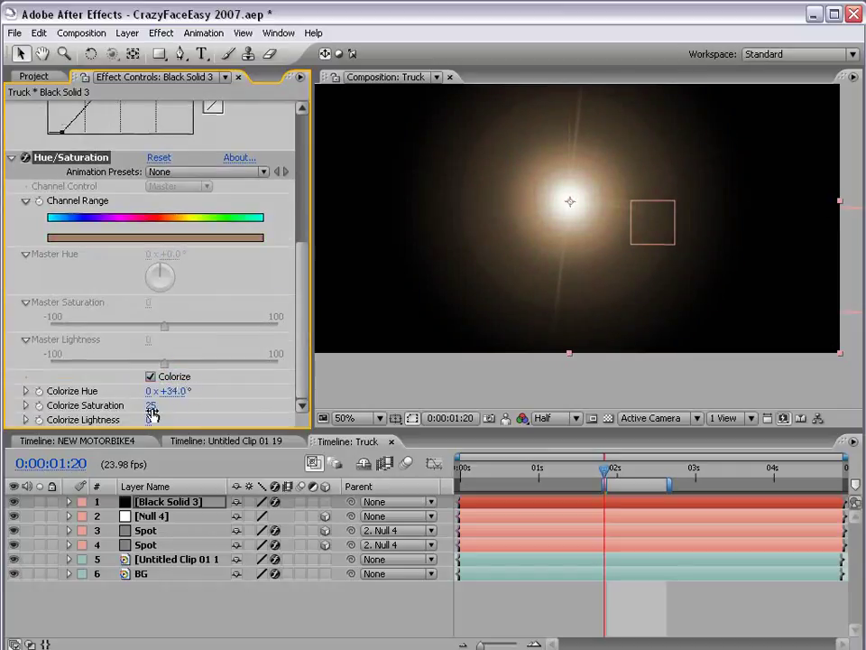
{"action": "left_click_drag", "start_coordinate": [138, 409], "coordinate": [141, 409]}
{"action": "key", "text": "F4"}
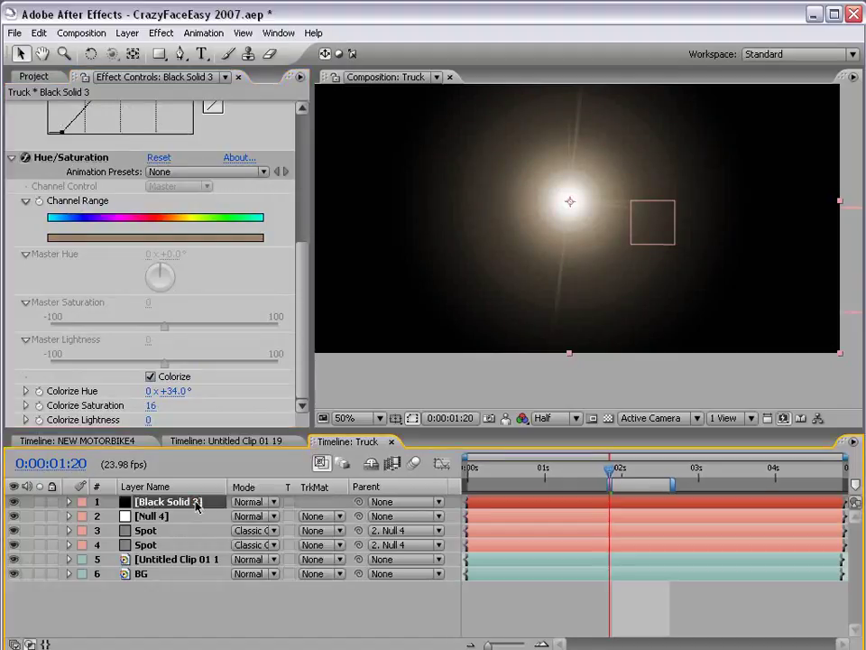
Step: Set Black Solid 3's blending mode to Add and scale the flare layer down
{"action": "left_click", "coordinate": [249, 508]}
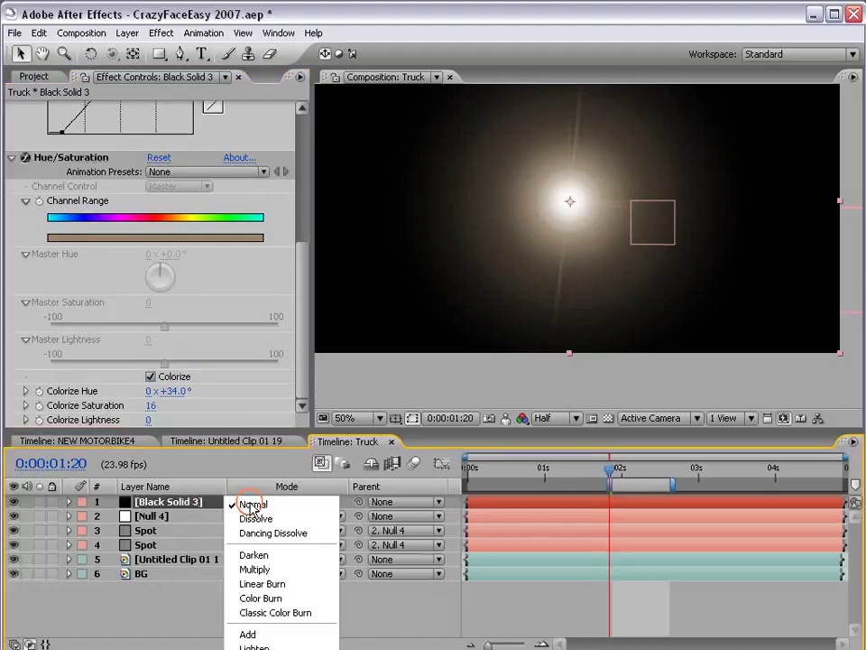
{"action": "left_click", "coordinate": [282, 631]}
{"action": "left_click", "coordinate": [726, 341]}
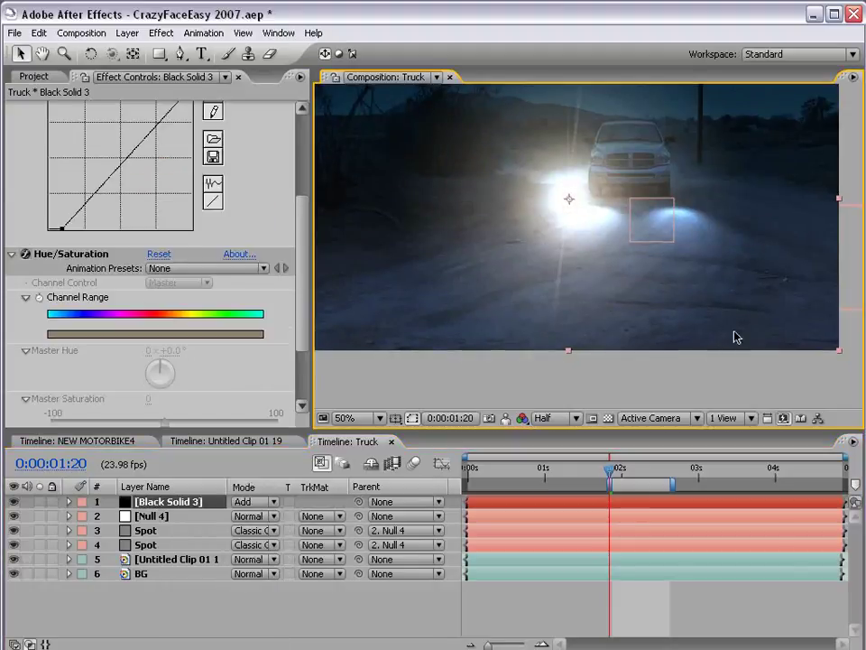
{"action": "left_click_drag", "start_coordinate": [838, 354], "coordinate": [722, 284]}
Step: Bend the Curves graph downward to darken the flare's shadows and glow
{"action": "scroll", "coordinate": [524, 288], "scroll_direction": "up", "scroll_amount": 2}
{"action": "mouse_move", "coordinate": [61, 227]}
{"action": "left_mouse_down"}
{"action": "mouse_move", "coordinate": [75, 228]}
{"action": "mouse_move", "coordinate": [71, 235]}
{"action": "left_mouse_up"}
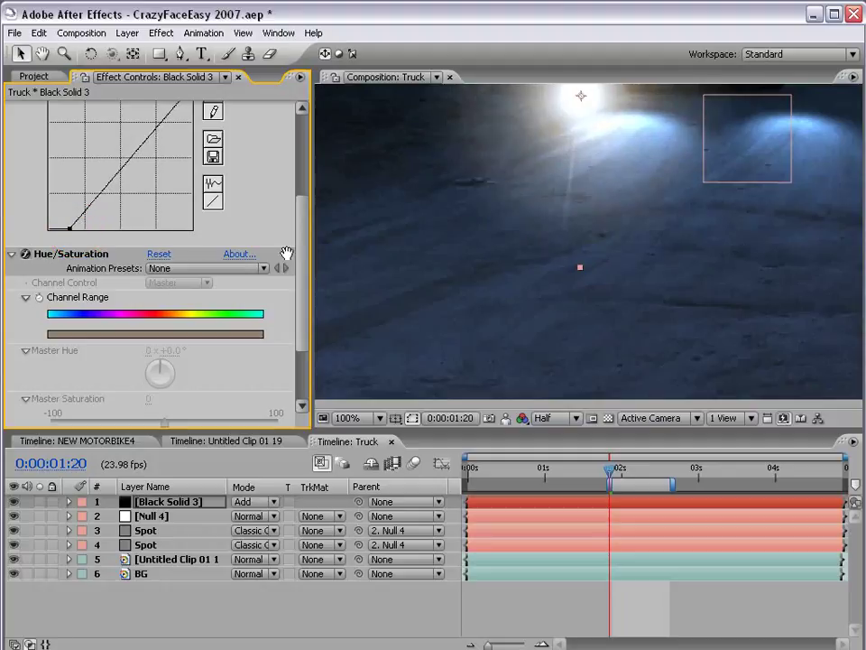
{"action": "scroll", "coordinate": [552, 249], "scroll_direction": "down", "scroll_amount": 2}
{"action": "left_click_drag", "start_coordinate": [140, 148], "coordinate": [147, 157]}
{"action": "left_click", "coordinate": [550, 569]}
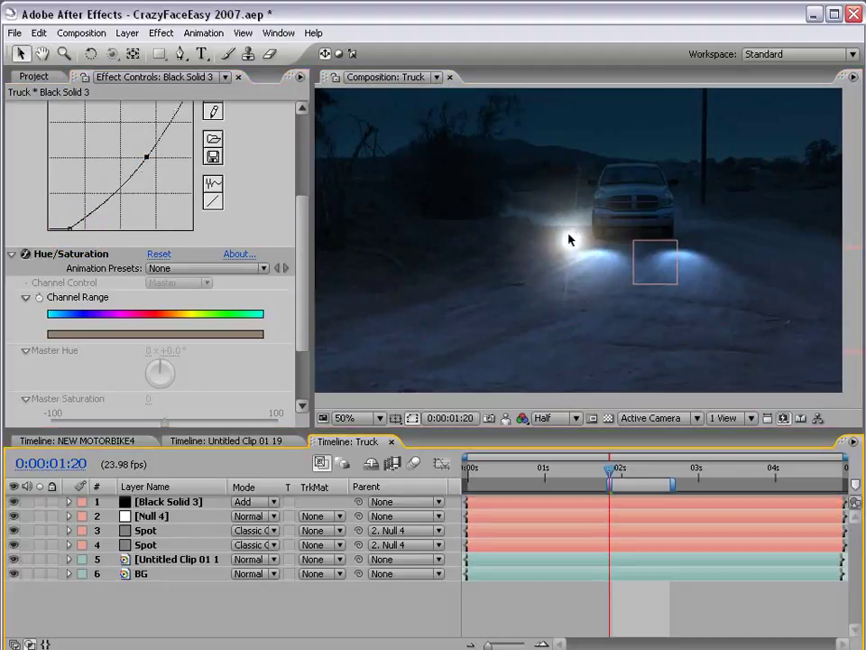
{"action": "scroll", "coordinate": [588, 244], "scroll_direction": "down", "scroll_amount": 1}
{"action": "scroll", "coordinate": [106, 206], "scroll_direction": "up", "scroll_amount": 3}
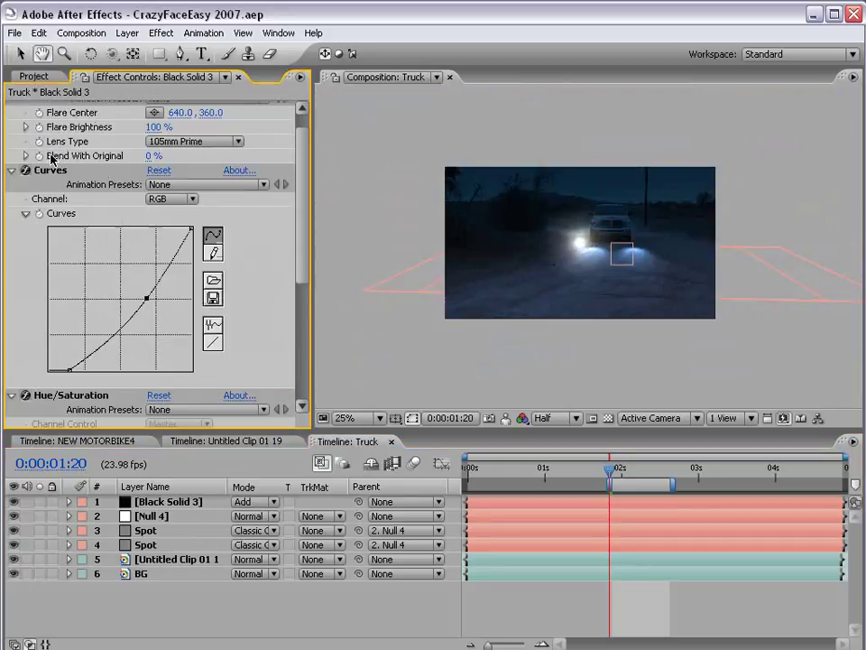
{"action": "scroll", "coordinate": [587, 244], "scroll_direction": "up", "scroll_amount": 1}
Step: Move the flare solid onto the truck's right headlight and shrink it to fit
{"action": "left_click", "coordinate": [573, 246]}
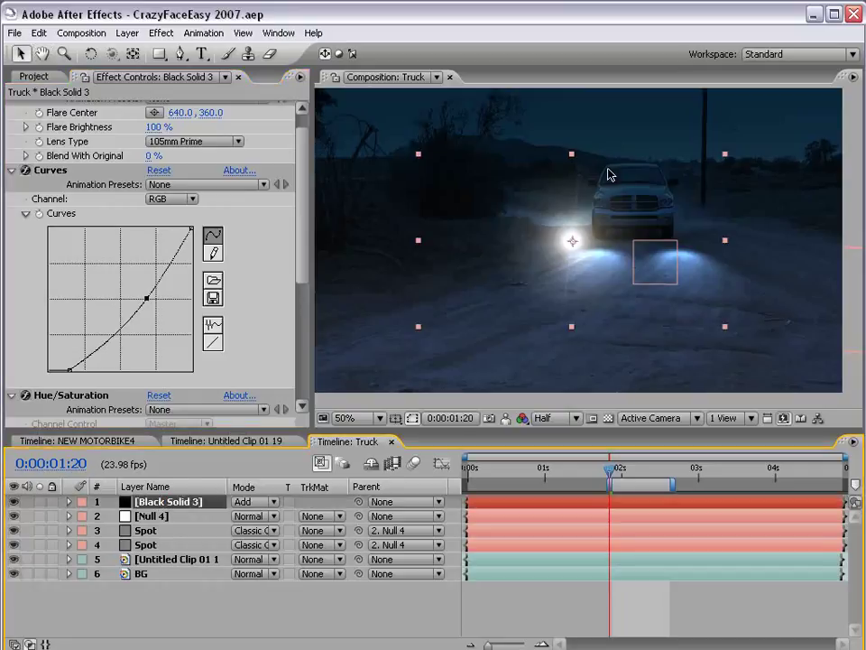
{"action": "left_click_drag", "start_coordinate": [596, 261], "coordinate": [659, 232]}
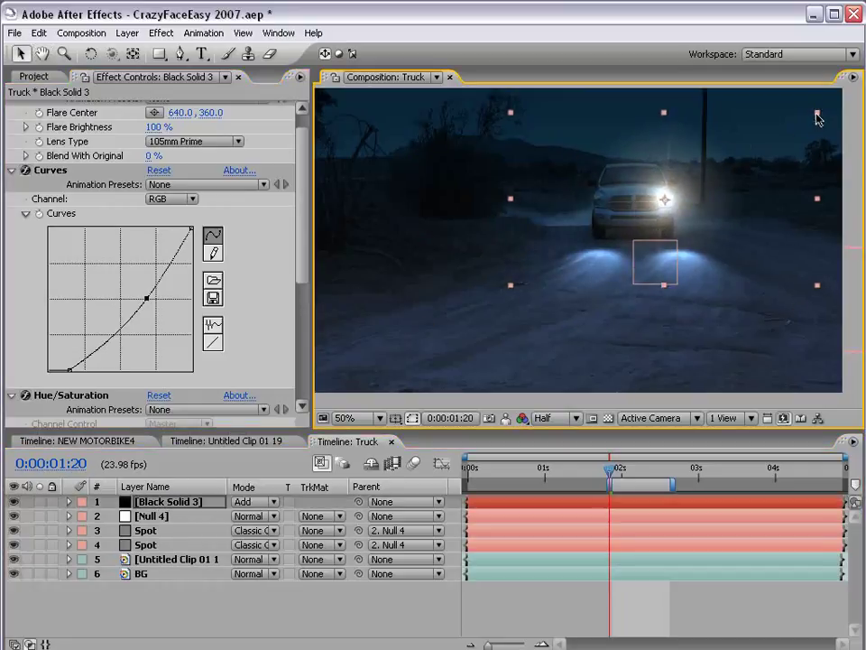
{"action": "left_click_drag", "start_coordinate": [818, 119], "coordinate": [768, 151]}
{"action": "left_click", "coordinate": [457, 379]}
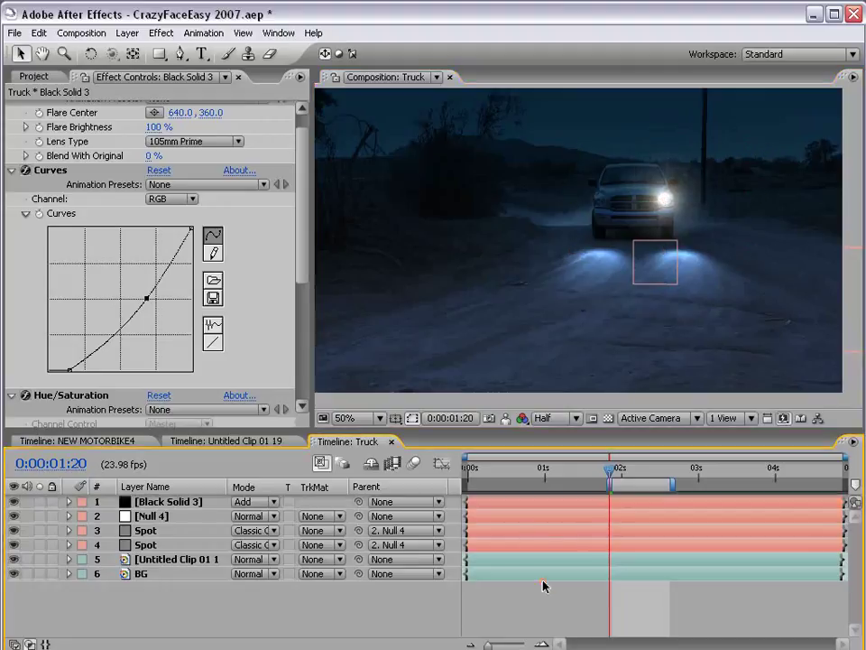
Step: Duplicate the flare and place a smaller copy on the left headlight
{"action": "key", "text": "ctrl+d"}
{"action": "left_click_drag", "start_coordinate": [695, 211], "coordinate": [636, 214]}
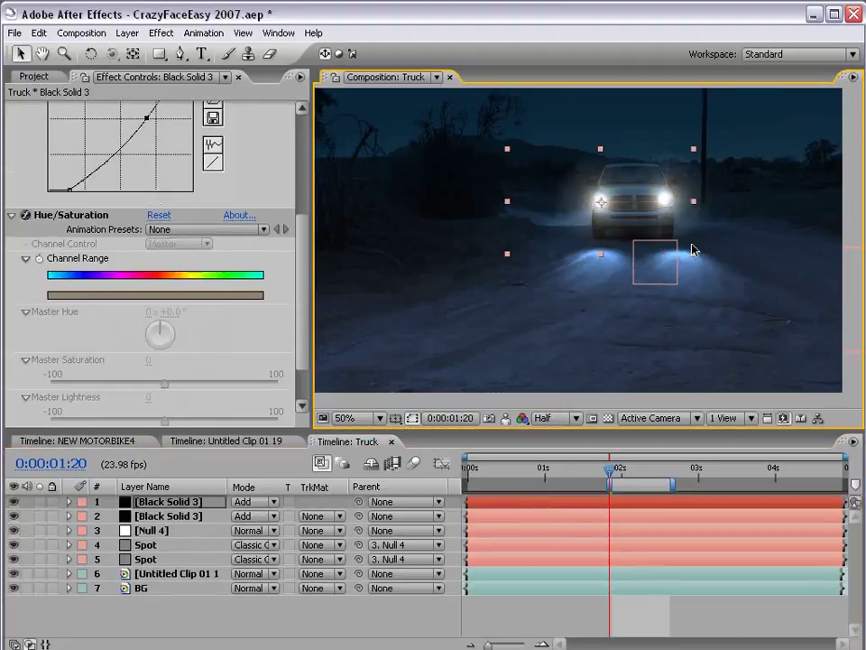
{"action": "left_click_drag", "start_coordinate": [696, 259], "coordinate": [673, 242]}
{"action": "left_click", "coordinate": [620, 621]}
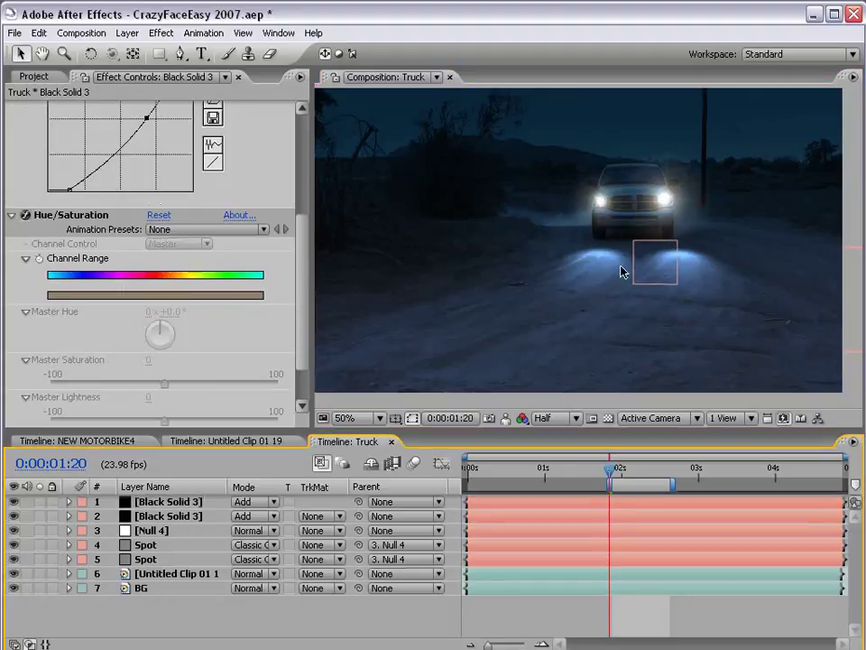
Step: Enlarge the right headlight's flare slightly and check the result full-frame
{"action": "left_click", "coordinate": [740, 227]}
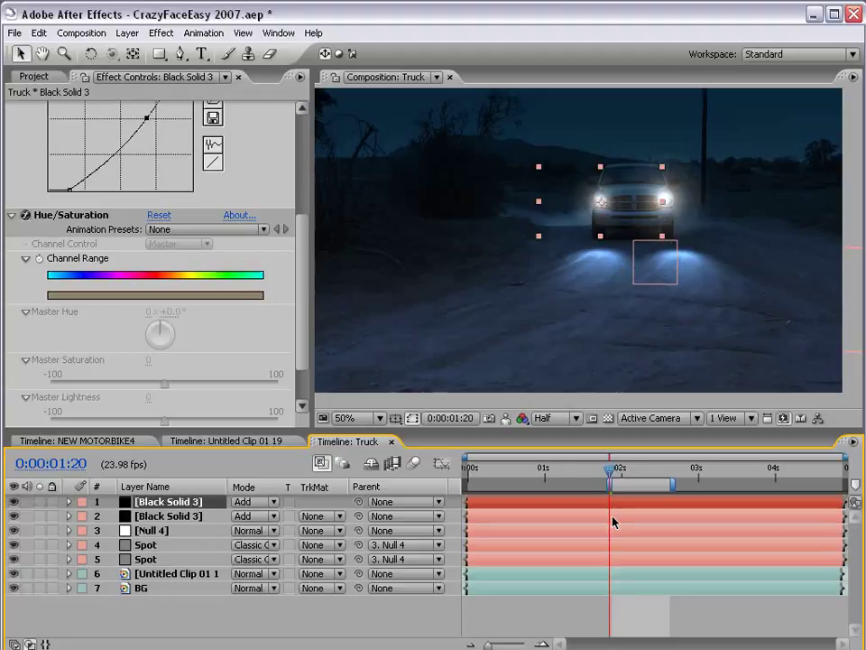
{"action": "left_click", "coordinate": [613, 516]}
{"action": "left_click_drag", "start_coordinate": [758, 255], "coordinate": [776, 262]}
{"action": "key", "text": "grave"}
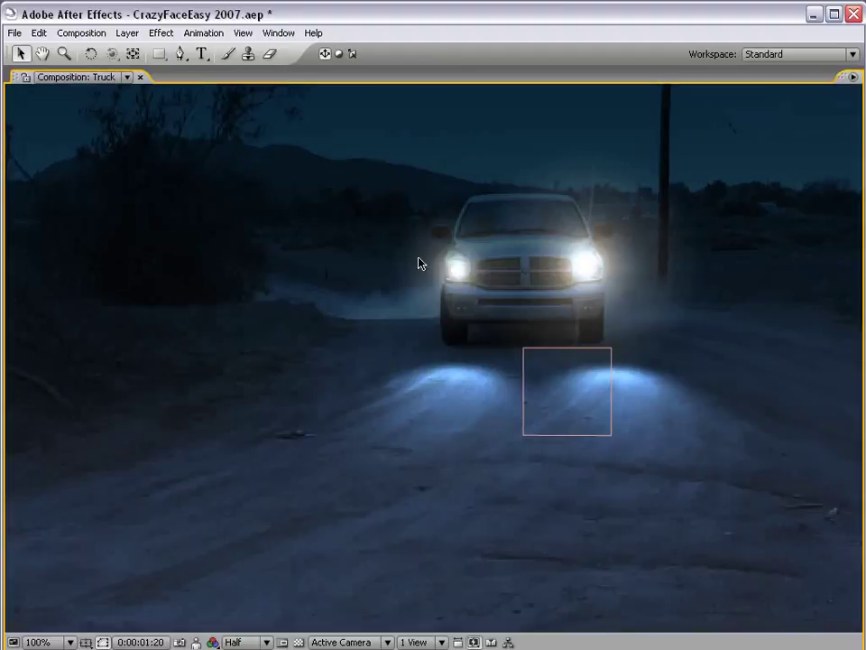
{"action": "key", "text": "grave"}
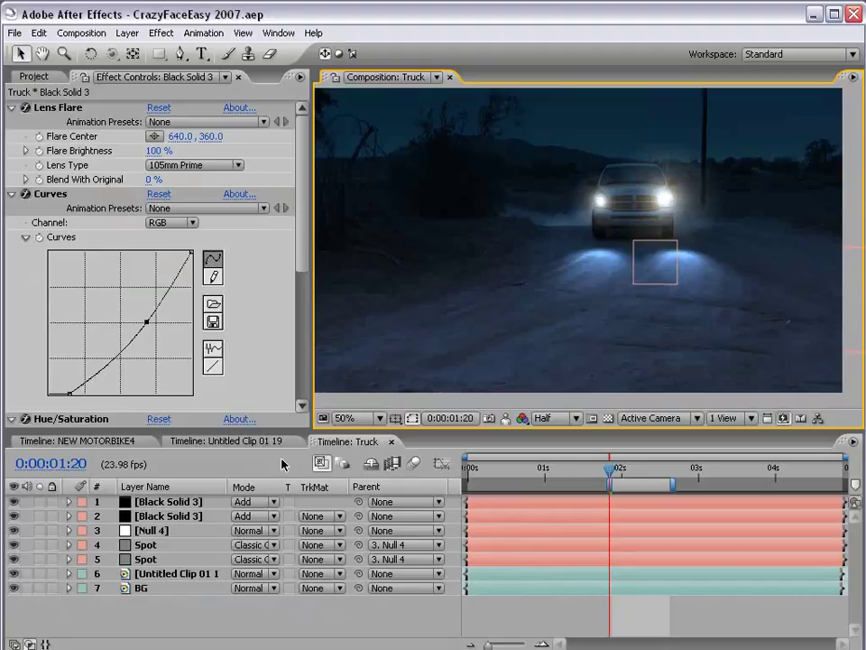
Step: Reveal Position and Scale for both flare layers and enable their stopwatches
{"action": "left_click", "coordinate": [139, 504]}
{"action": "left_click", "coordinate": [159, 516], "text": "shift"}
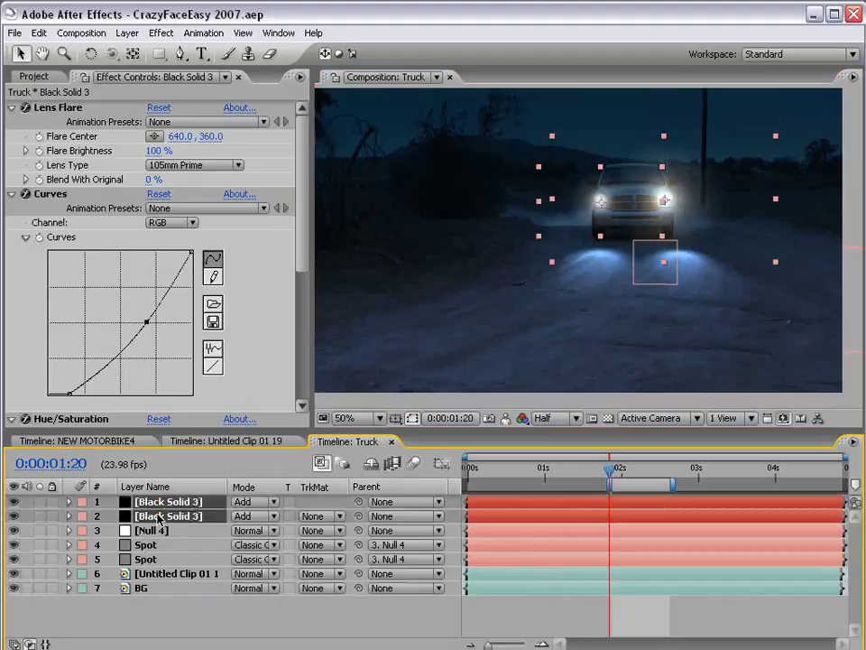
{"action": "key", "text": "p"}
{"action": "key", "text": "shift+s"}
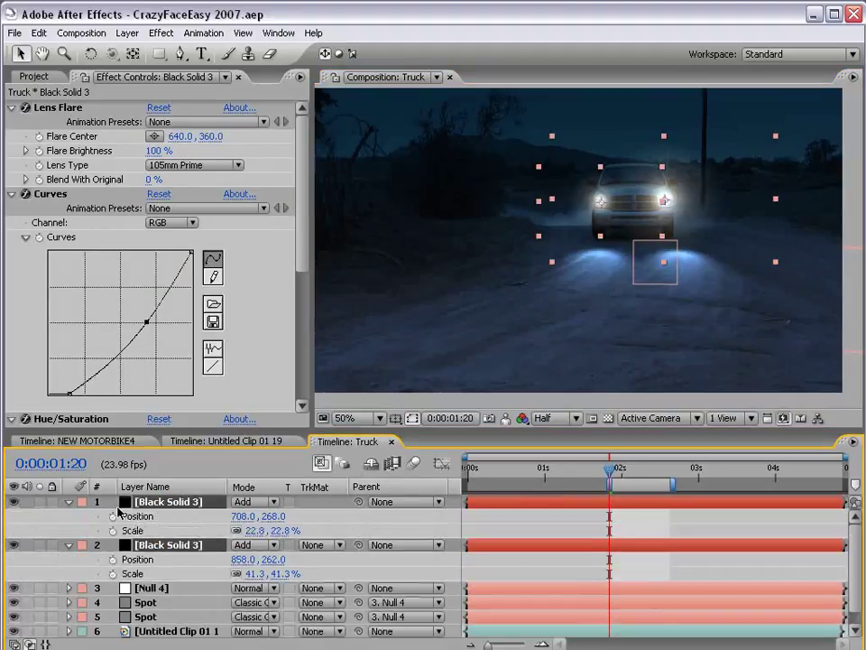
{"action": "left_click", "coordinate": [112, 516]}
{"action": "left_click", "coordinate": [112, 531]}
{"action": "left_click", "coordinate": [112, 559]}
{"action": "left_click", "coordinate": [112, 574]}
{"action": "left_click", "coordinate": [619, 532]}
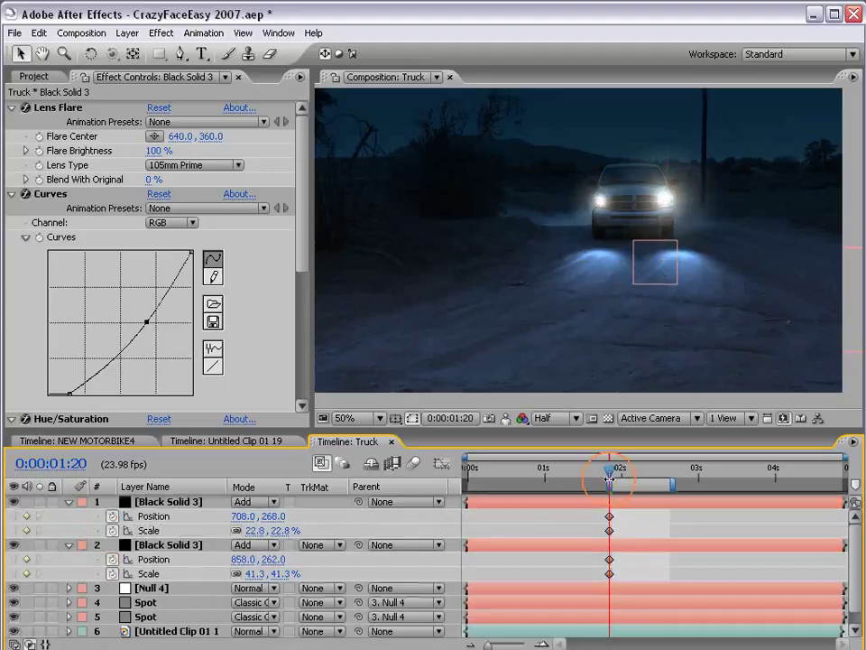
Step: At 0:00:02:06, move each flare back onto its headlight
{"action": "left_click_drag", "start_coordinate": [609, 469], "coordinate": [640, 469]}
{"action": "left_click", "coordinate": [639, 502]}
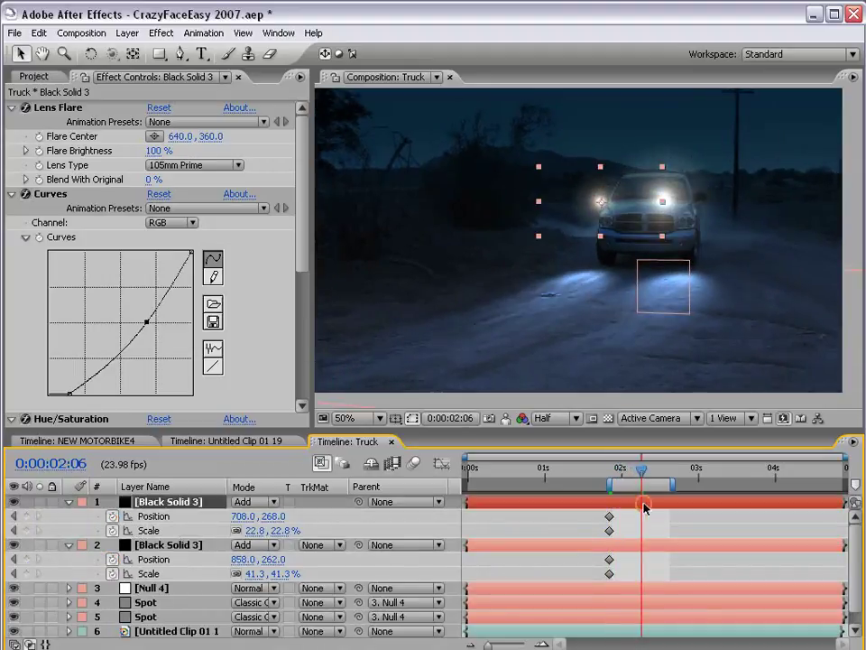
{"action": "left_click_drag", "start_coordinate": [639, 222], "coordinate": [646, 242]}
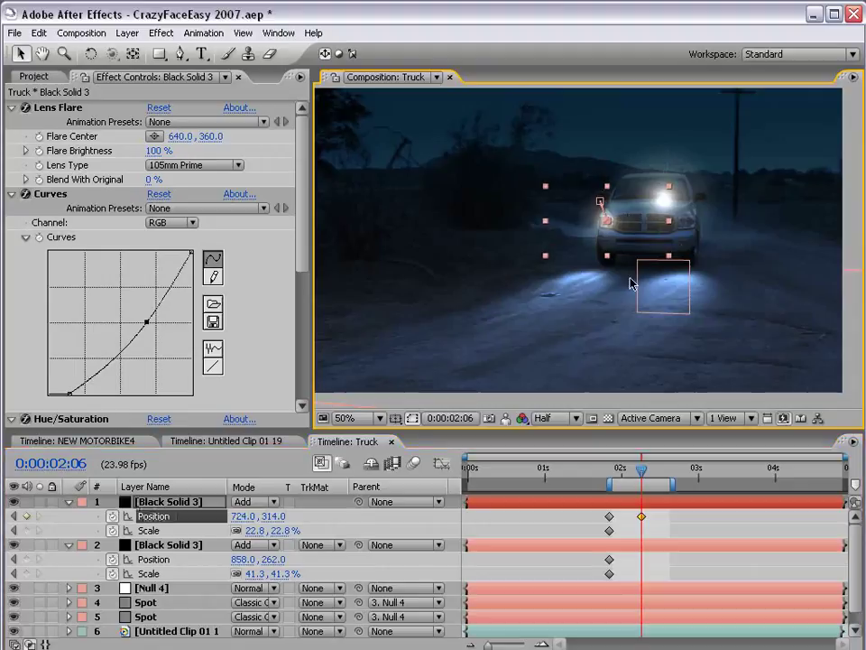
{"action": "left_click", "coordinate": [640, 544]}
{"action": "left_click_drag", "start_coordinate": [691, 199], "coordinate": [706, 226]}
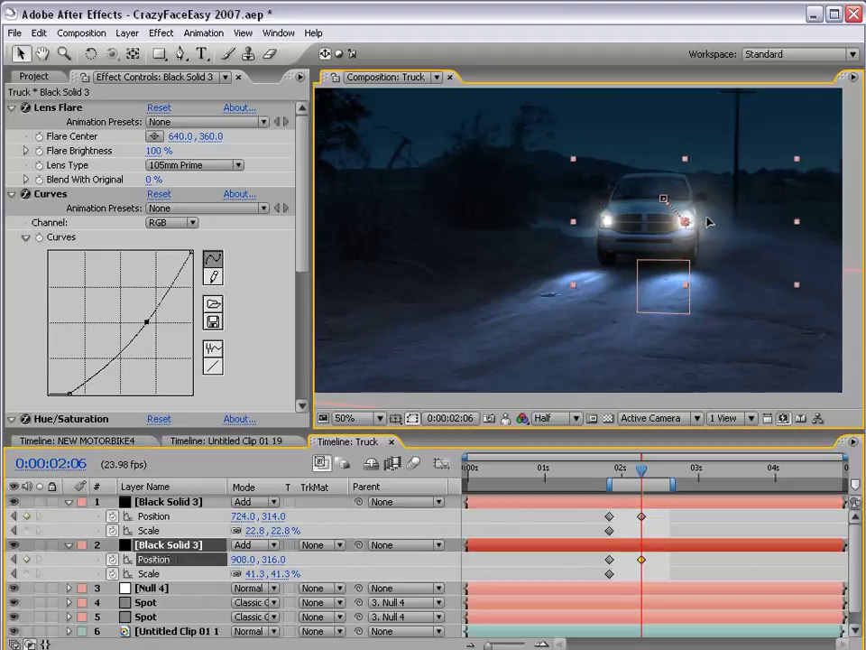
{"action": "key", "text": "Right"}
{"action": "key", "text": "Up"}
{"action": "key", "text": "Up"}
{"action": "left_click", "coordinate": [658, 557]}
Step: Enlarge the flares to 29.8% and 46.3% scale at that frame
{"action": "key", "text": "period"}
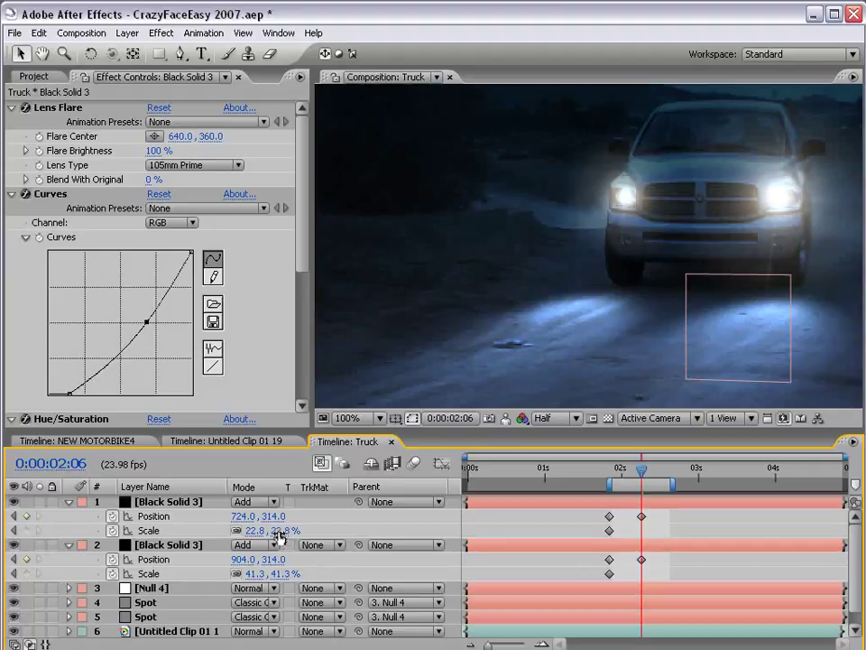
{"action": "left_click_drag", "start_coordinate": [280, 531], "coordinate": [287, 531]}
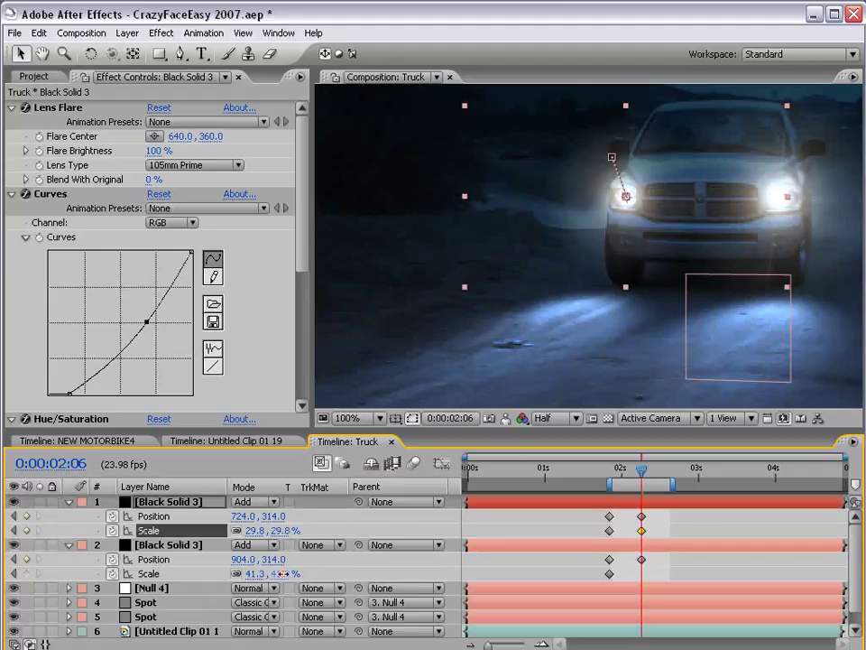
{"action": "left_click_drag", "start_coordinate": [265, 574], "coordinate": [272, 573]}
{"action": "scroll", "coordinate": [674, 238], "scroll_direction": "down", "scroll_amount": 1}
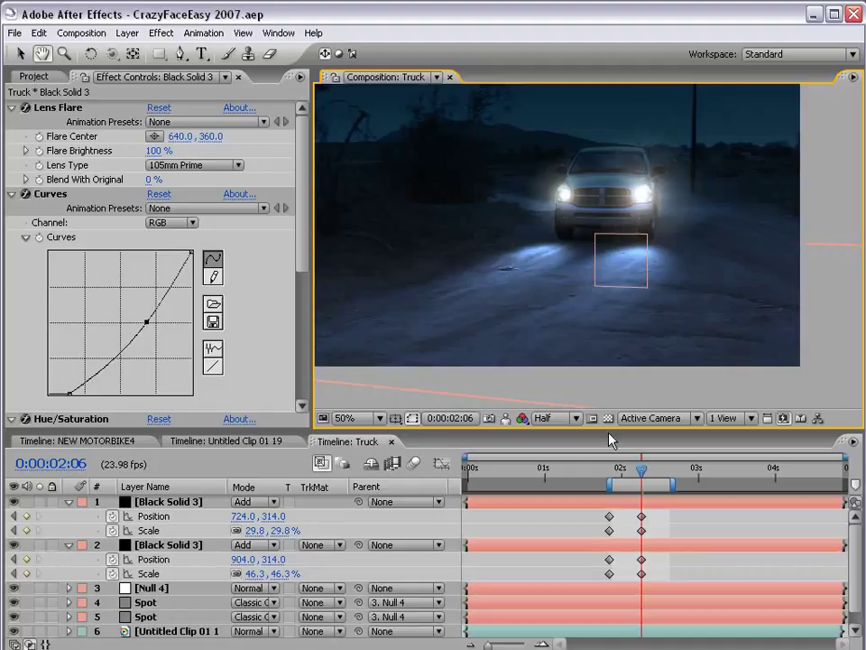
Step: Realign the flares with the headlights at 0:00:02:02 and 0:00:02:15
{"action": "left_click", "coordinate": [627, 471]}
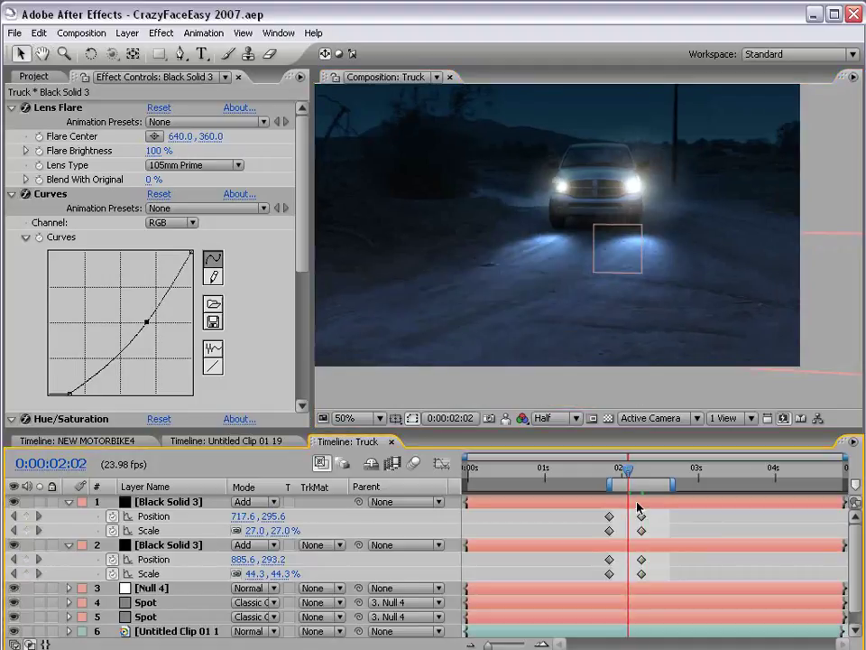
{"action": "left_click", "coordinate": [636, 502]}
{"action": "key", "text": "period"}
{"action": "left_click_drag", "start_coordinate": [570, 172], "coordinate": [567, 162]}
{"action": "left_click", "coordinate": [656, 471]}
{"action": "left_click_drag", "start_coordinate": [659, 471], "coordinate": [671, 471]}
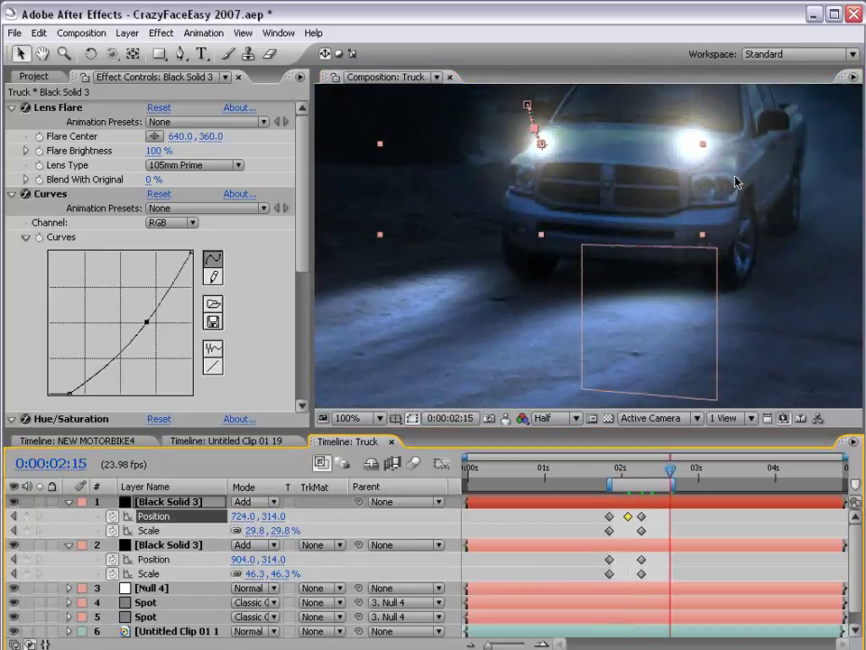
{"action": "mouse_move", "coordinate": [677, 170]}
{"action": "left_mouse_down"}
{"action": "mouse_move", "coordinate": [686, 168]}
{"action": "mouse_move", "coordinate": [670, 178]}
{"action": "left_mouse_up"}
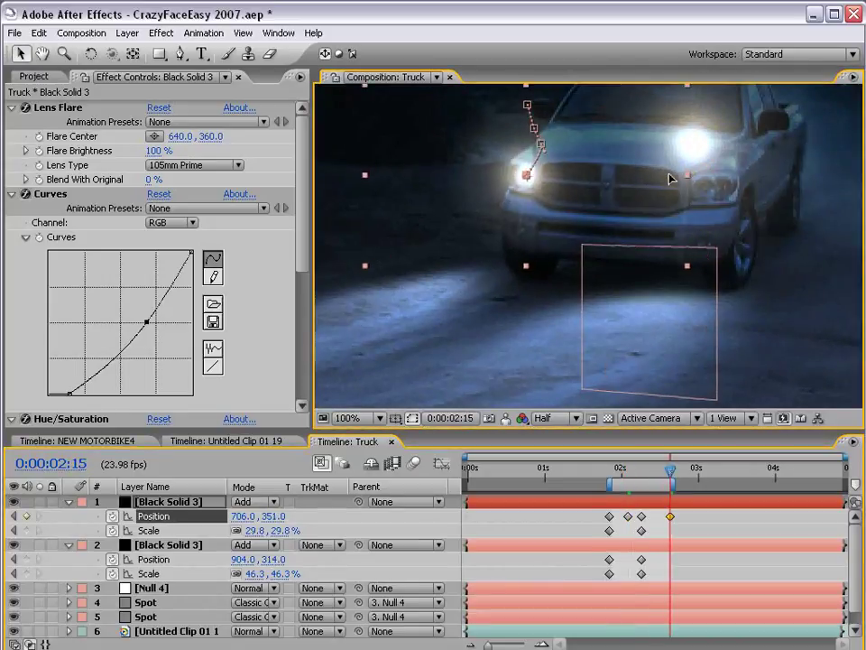
{"action": "left_click", "coordinate": [692, 545]}
{"action": "left_click_drag", "start_coordinate": [729, 165], "coordinate": [758, 199]}
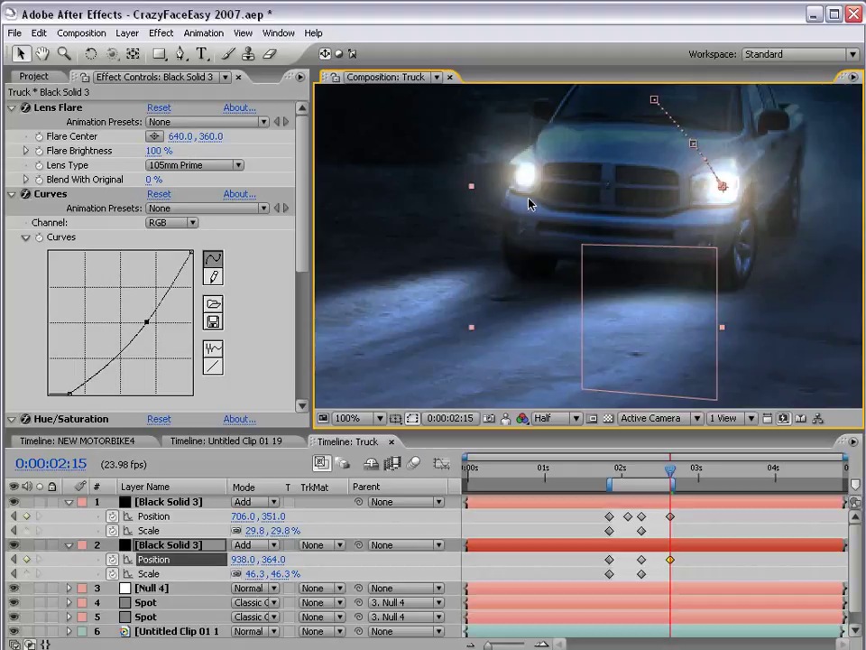
{"action": "left_click", "coordinate": [658, 470]}
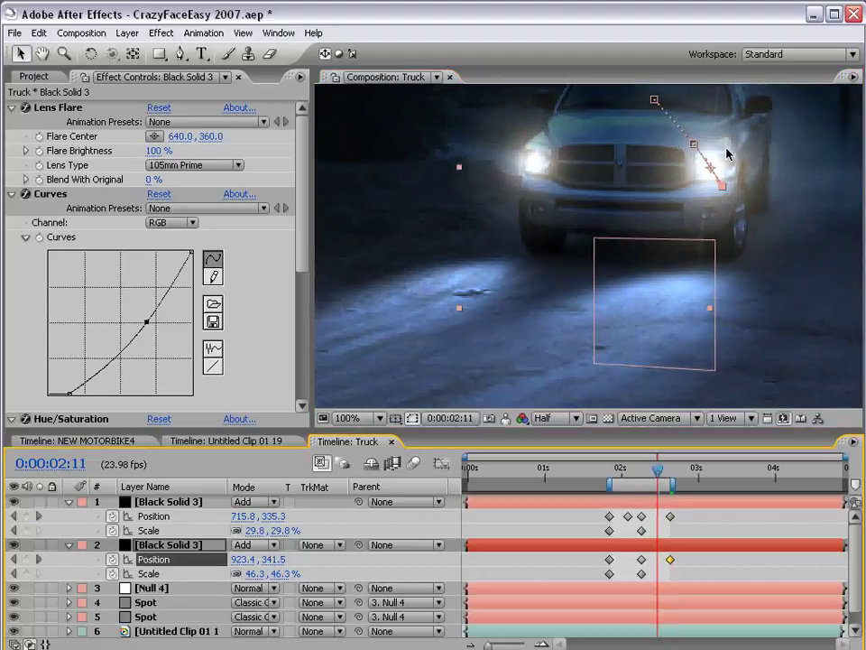
Step: Zoom out, save the project, and play back the night truck shot
{"action": "key", "text": "comma"}
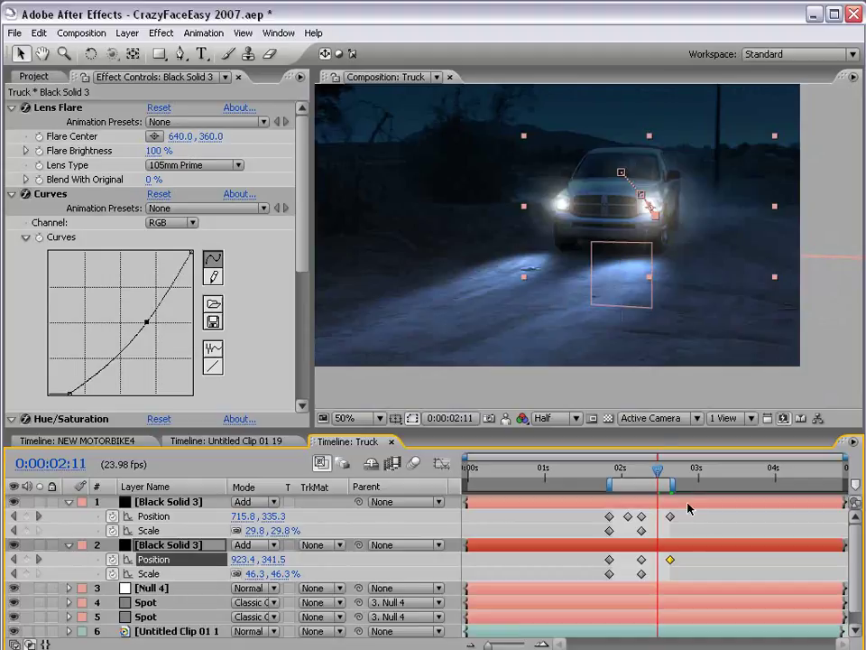
{"action": "left_click", "coordinate": [711, 533]}
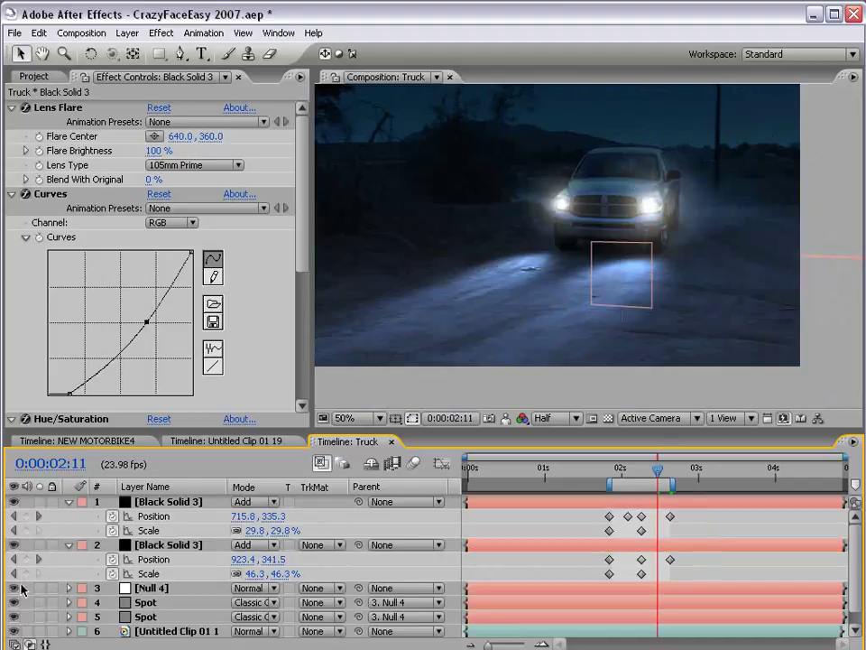
{"action": "left_click", "coordinate": [641, 406]}
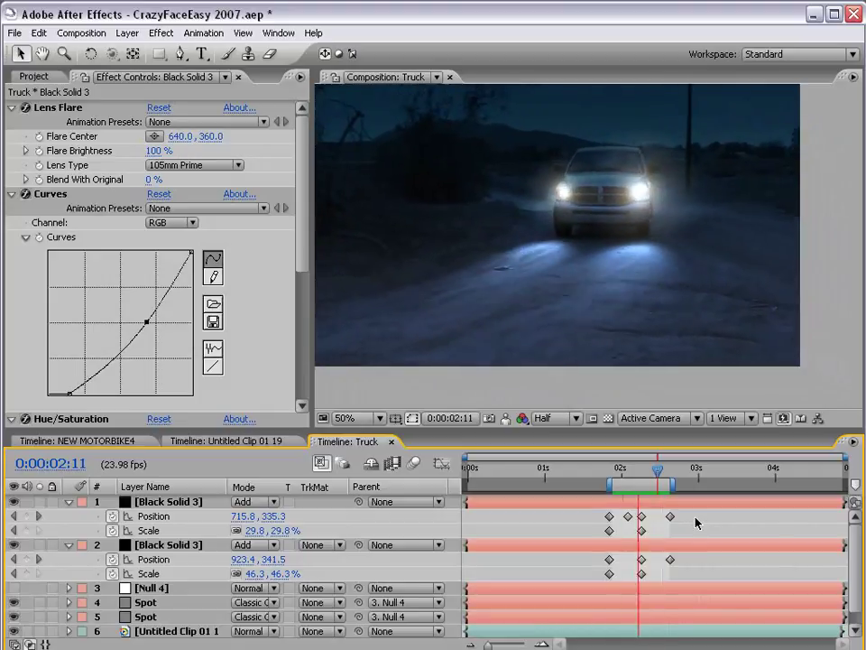
{"action": "key", "text": "ctrl+s"}
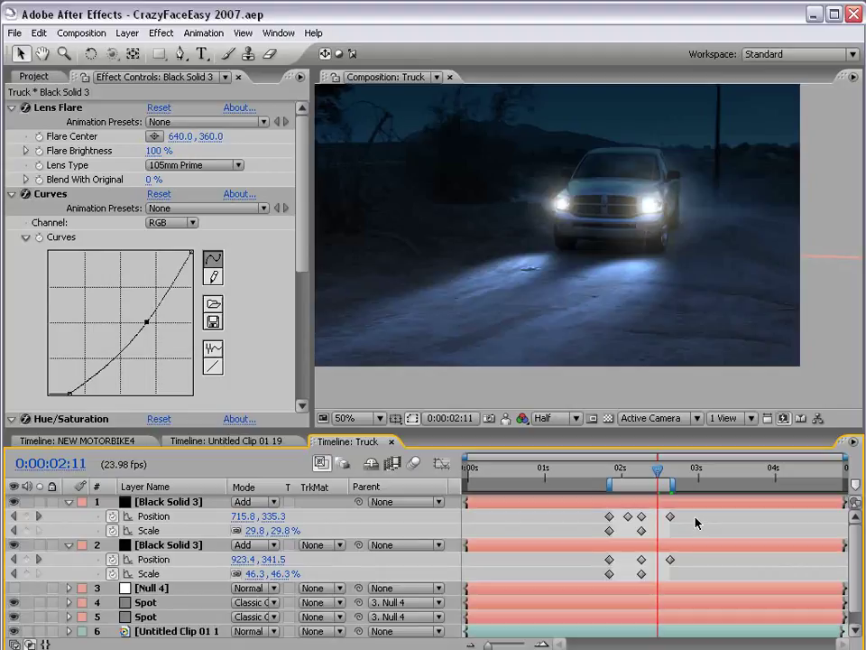
{"action": "key", "text": "KP_0"}
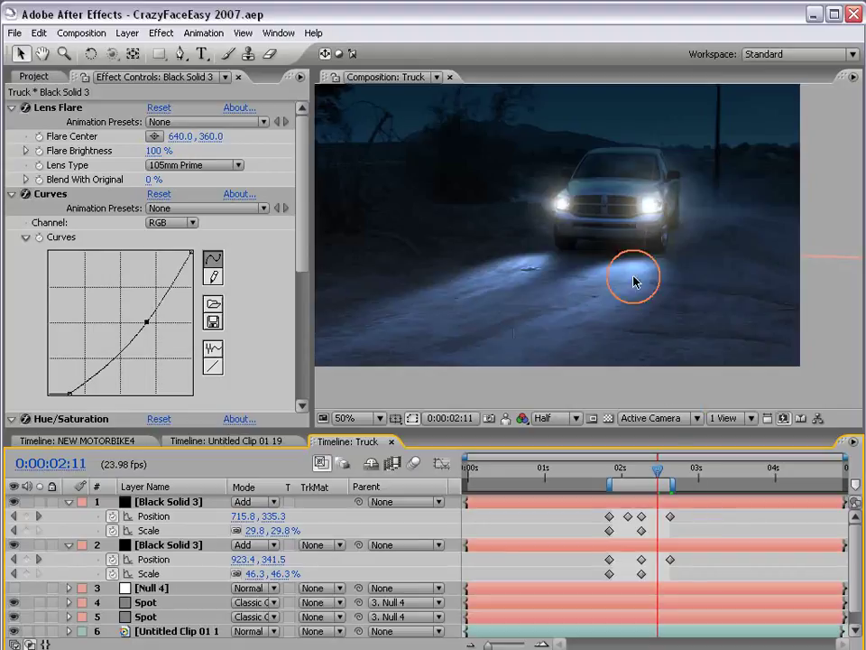
Step: Scrub back to frame 1:19 and pan the view to check the flares
{"action": "left_click_drag", "start_coordinate": [657, 469], "coordinate": [628, 470]}
{"action": "left_click_drag", "start_coordinate": [557, 147], "coordinate": [648, 230]}
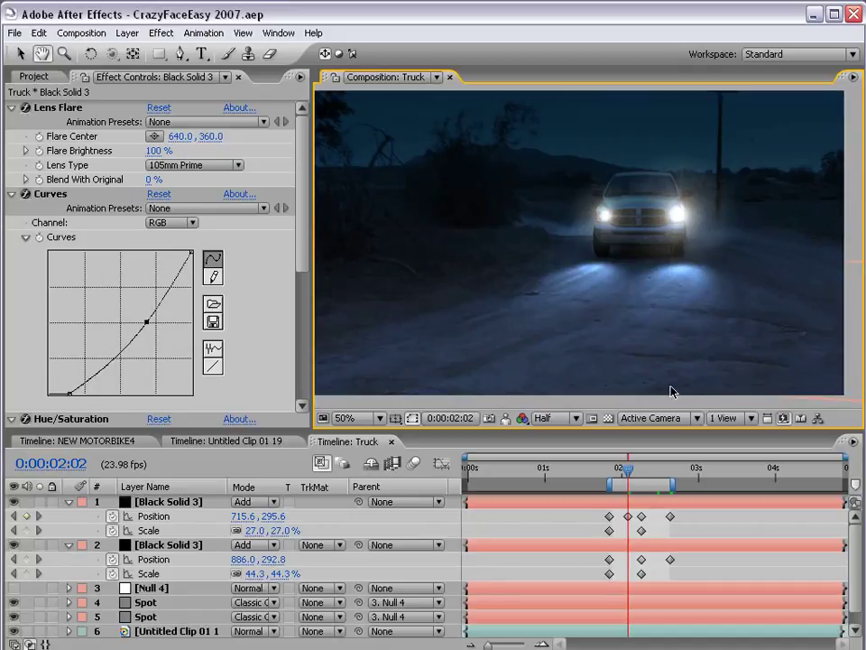
{"action": "left_click_drag", "start_coordinate": [629, 469], "coordinate": [606, 473]}
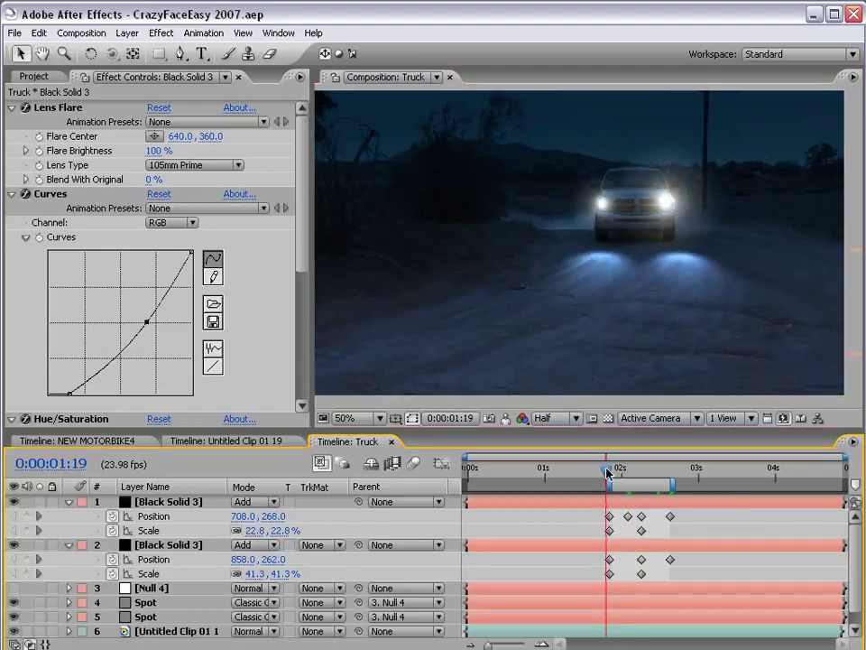
{"action": "left_click_drag", "start_coordinate": [606, 233], "coordinate": [617, 285]}
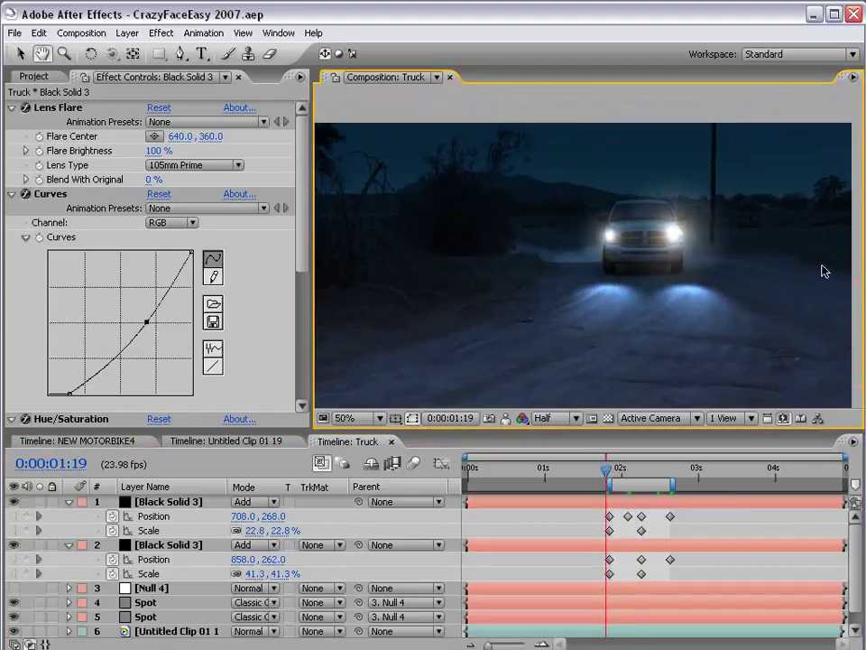
Step: Create a new pale orange solid layer, Medium Orange Solid 2
{"action": "left_click", "coordinate": [127, 33]}
{"action": "mouse_move", "coordinate": [136, 51]}
{"action": "left_click", "coordinate": [373, 68]}
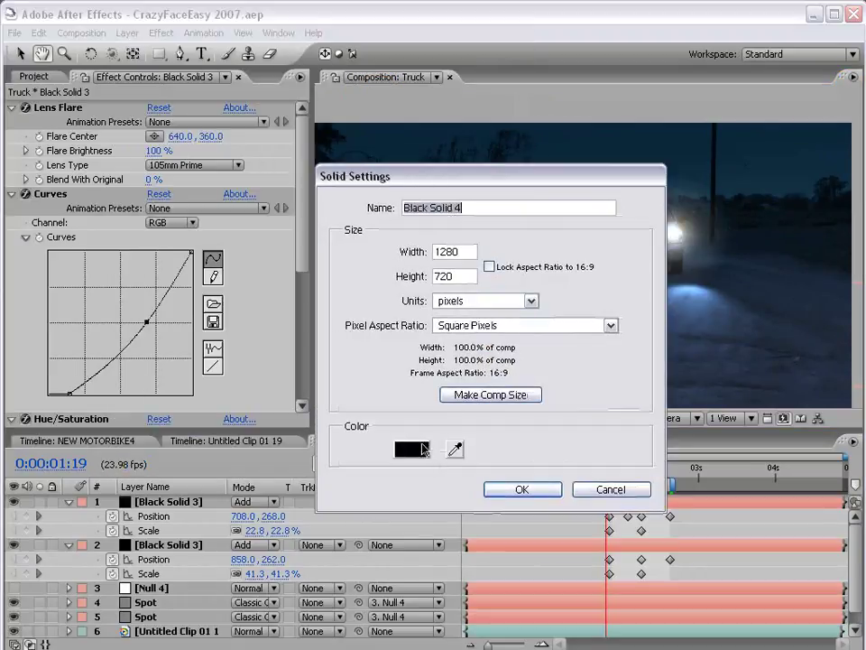
{"action": "left_click", "coordinate": [412, 448]}
{"action": "left_click_drag", "start_coordinate": [477, 557], "coordinate": [477, 535]}
{"action": "left_click_drag", "start_coordinate": [294, 357], "coordinate": [330, 343]}
{"action": "left_click", "coordinate": [618, 333]}
{"action": "left_click", "coordinate": [524, 488]}
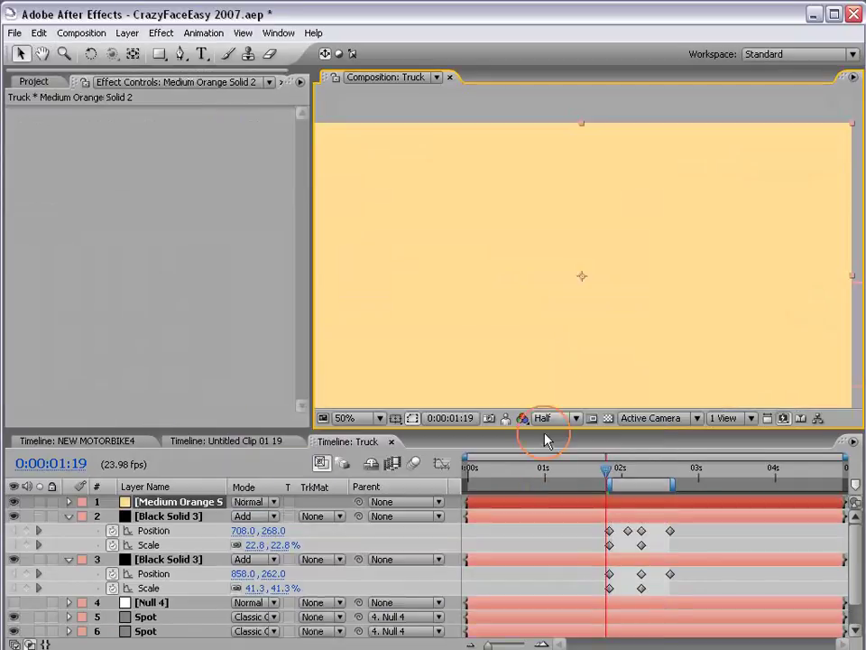
Step: Draw a small closed four-point lamp-shaped mask on the orange solid
{"action": "left_click", "coordinate": [159, 54]}
{"action": "left_click_drag", "start_coordinate": [583, 198], "coordinate": [602, 229]}
{"action": "key", "text": "ctrl+z"}
{"action": "left_click", "coordinate": [180, 53]}
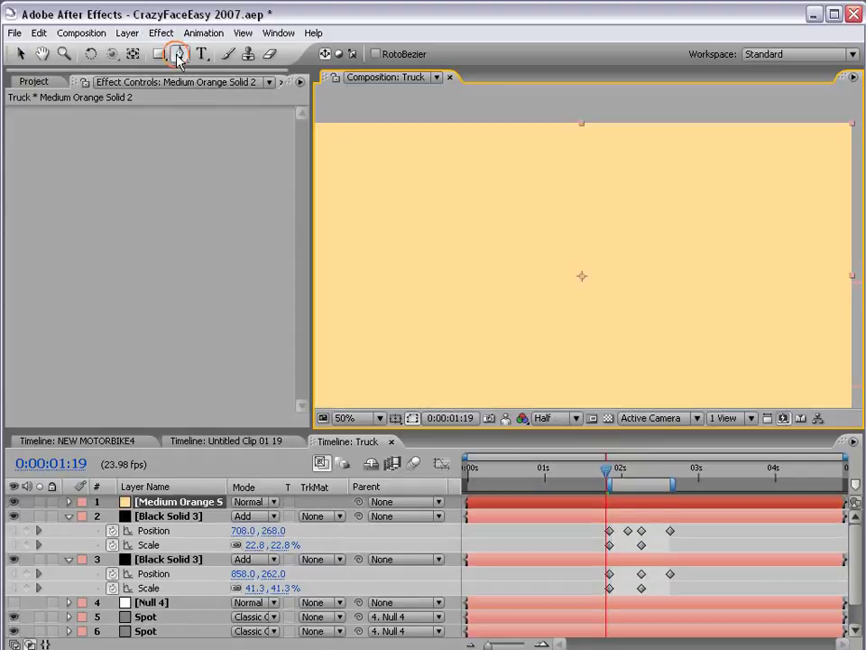
{"action": "left_click_drag", "start_coordinate": [553, 191], "coordinate": [568, 199]}
{"action": "left_click", "coordinate": [591, 196]}
{"action": "left_click", "coordinate": [587, 188]}
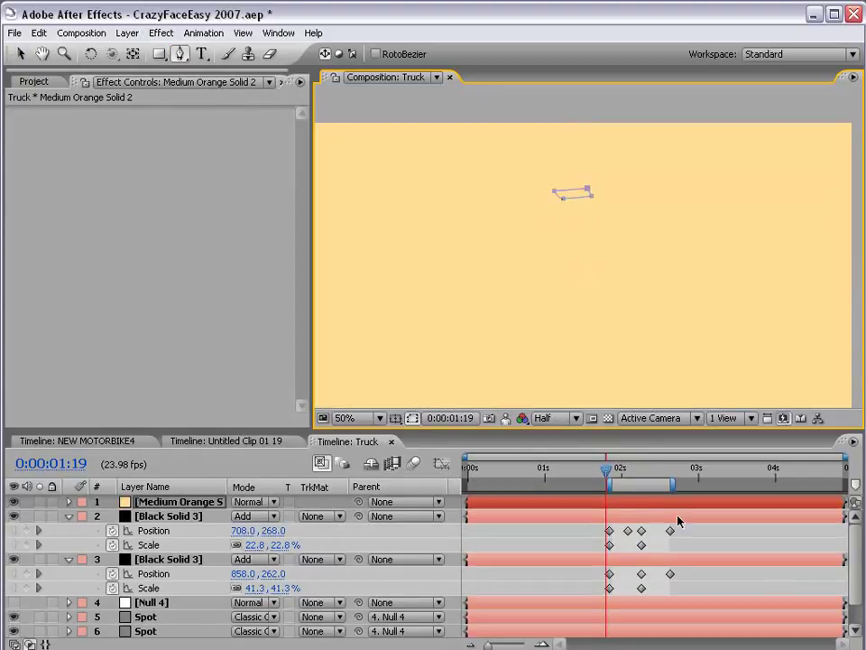
{"action": "left_click", "coordinate": [553, 190]}
Step: Move the small orange patch onto the top of the lamp post
{"action": "key", "text": "v"}
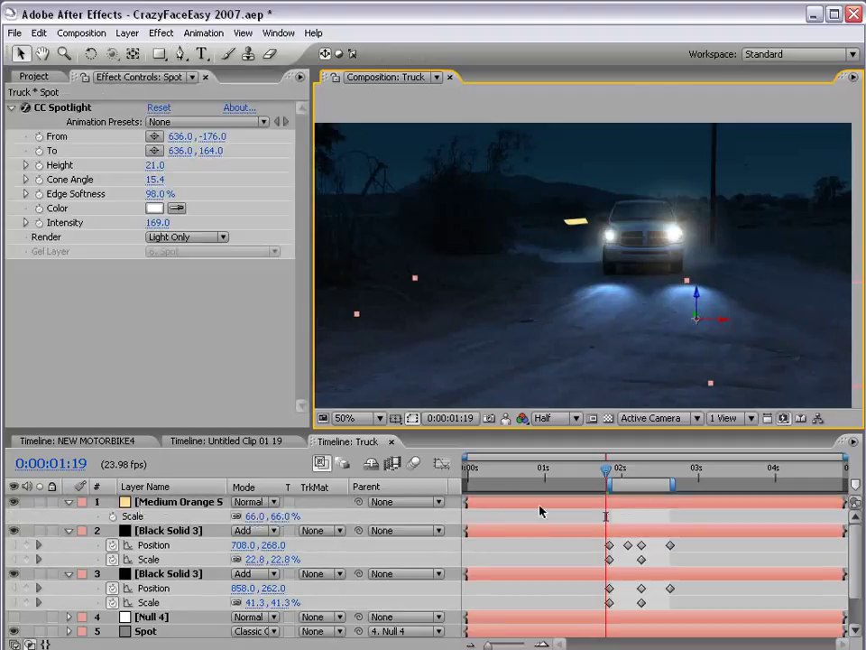
{"action": "left_click", "coordinate": [574, 218]}
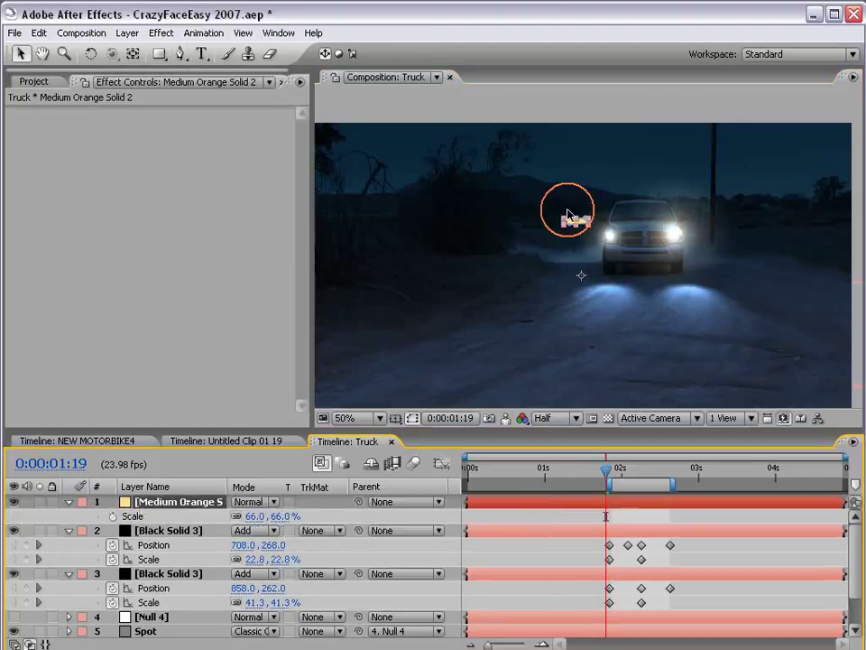
{"action": "left_click_drag", "start_coordinate": [583, 274], "coordinate": [707, 191]}
{"action": "left_click", "coordinate": [716, 512]}
{"action": "left_click", "coordinate": [713, 502]}
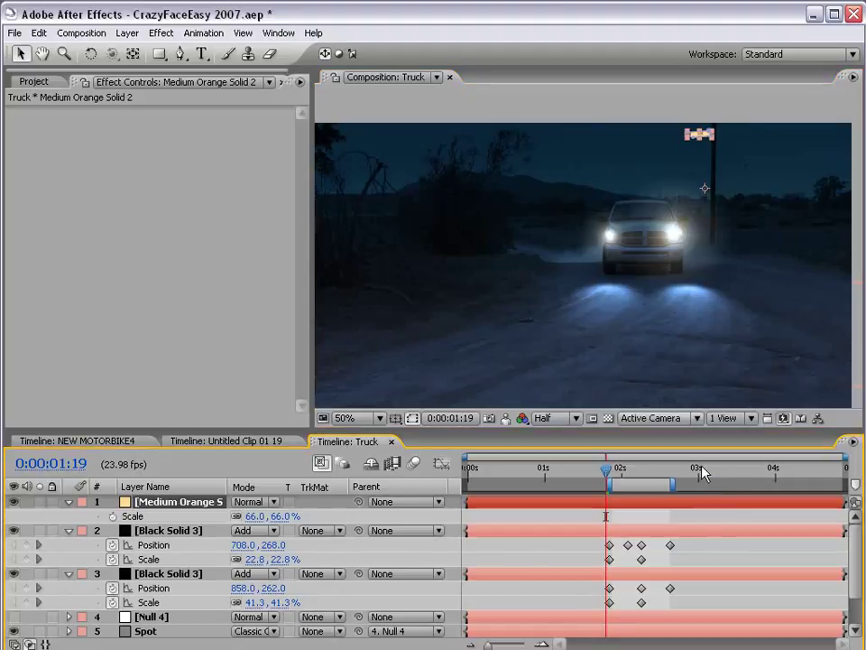
Step: Apply a Glow effect to the orange patch with Glow Radius 40
{"action": "left_click", "coordinate": [161, 33]}
{"action": "mouse_move", "coordinate": [286, 508]}
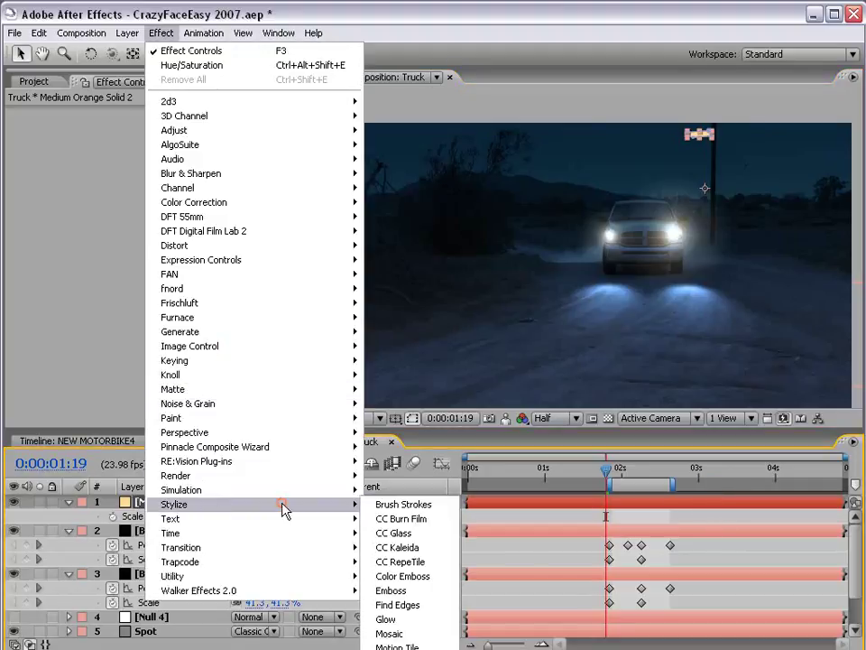
{"action": "left_click", "coordinate": [397, 622]}
{"action": "left_click_drag", "start_coordinate": [156, 170], "coordinate": [198, 170]}
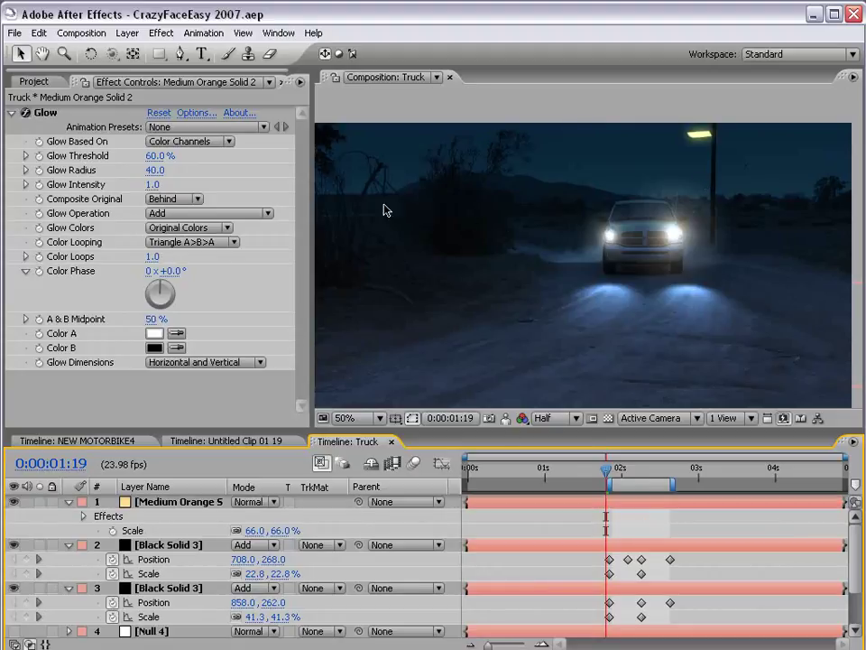
Step: Zoom in on the lamp to adjust its mask points, then save
{"action": "left_click", "coordinate": [45, 112]}
{"action": "scroll", "coordinate": [695, 176], "scroll_direction": "up", "scroll_amount": 1}
{"action": "left_click_drag", "start_coordinate": [632, 91], "coordinate": [747, 241]}
{"action": "key", "text": "v"}
{"action": "key", "text": "F2"}
{"action": "key", "text": "ctrl+s"}
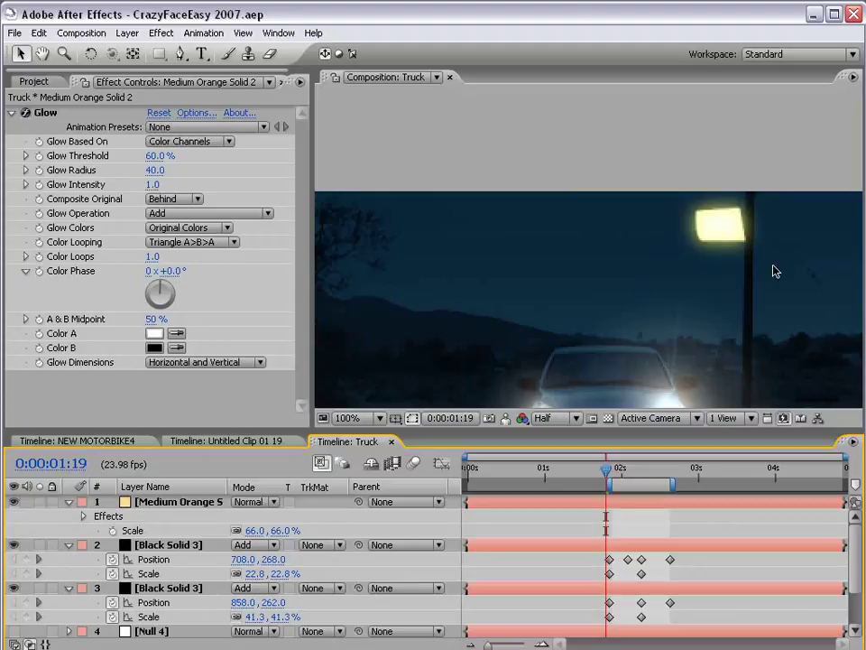
Step: In Firefox, run a Google Images search for 'night house'
{"action": "key", "text": "alt+Tab"}
{"action": "scroll", "coordinate": [233, 253], "scroll_direction": "up", "scroll_amount": 2}
{"action": "scroll", "coordinate": [233, 253], "scroll_direction": "up", "scroll_amount": 2}
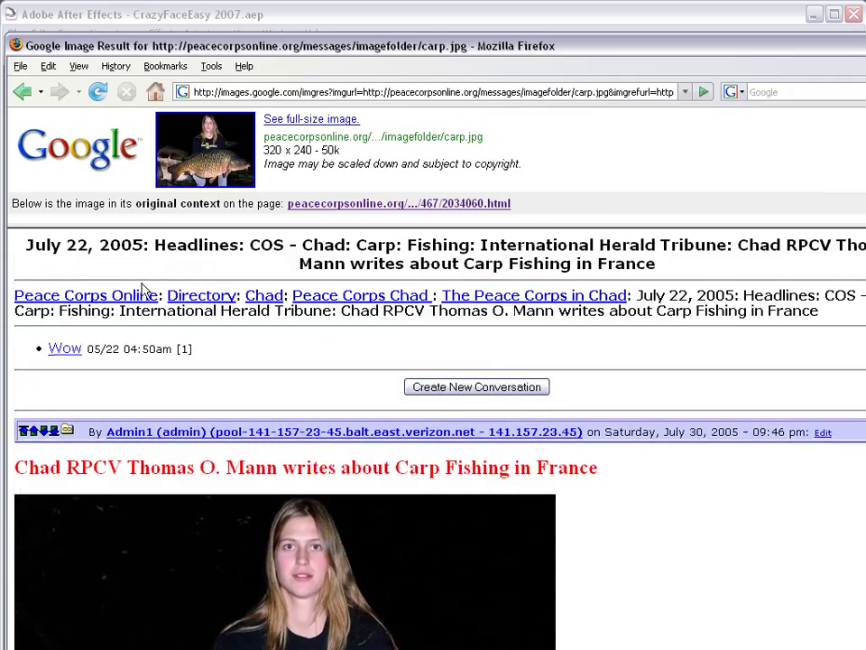
{"action": "key", "text": "alt+Left"}
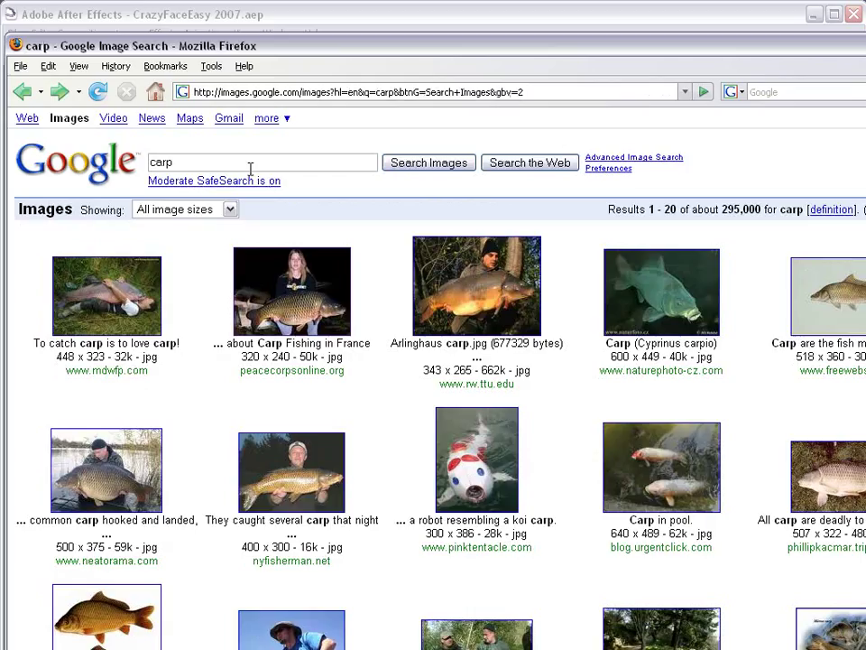
{"action": "left_click_drag", "start_coordinate": [248, 167], "coordinate": [2, 160]}
{"action": "type", "text": "night house"}
{"action": "key", "text": "Return"}
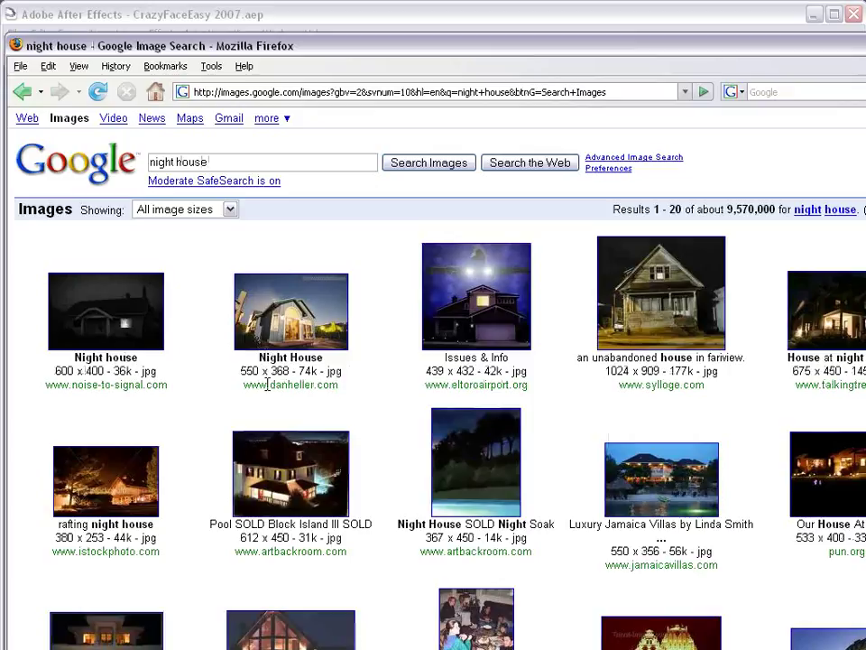
Step: View Night-house-539x402.jpg at full size, then return to After Effects
{"action": "scroll", "coordinate": [271, 397], "scroll_direction": "down", "scroll_amount": 4}
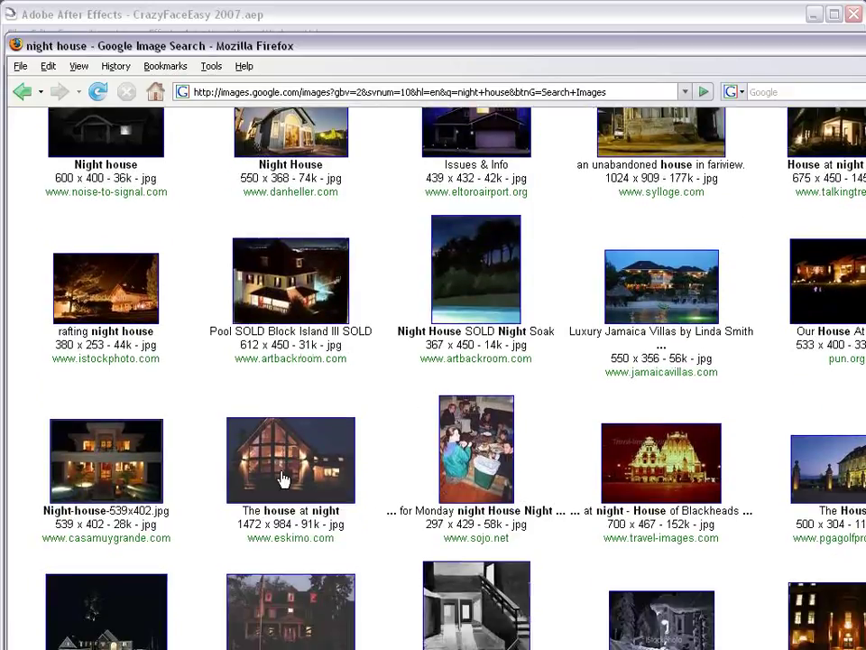
{"action": "left_click", "coordinate": [133, 463]}
{"action": "left_click", "coordinate": [267, 124]}
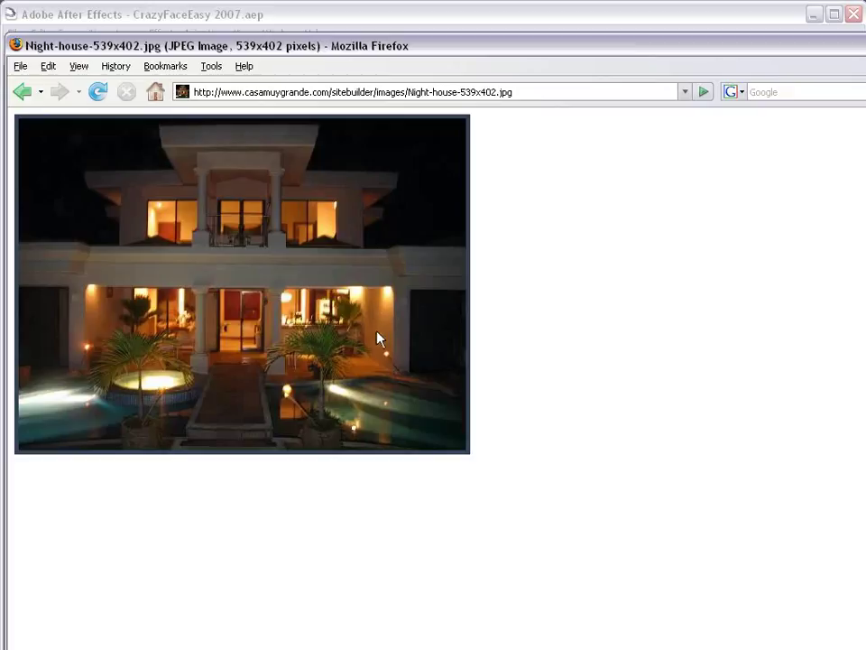
{"action": "left_click", "coordinate": [270, 13]}
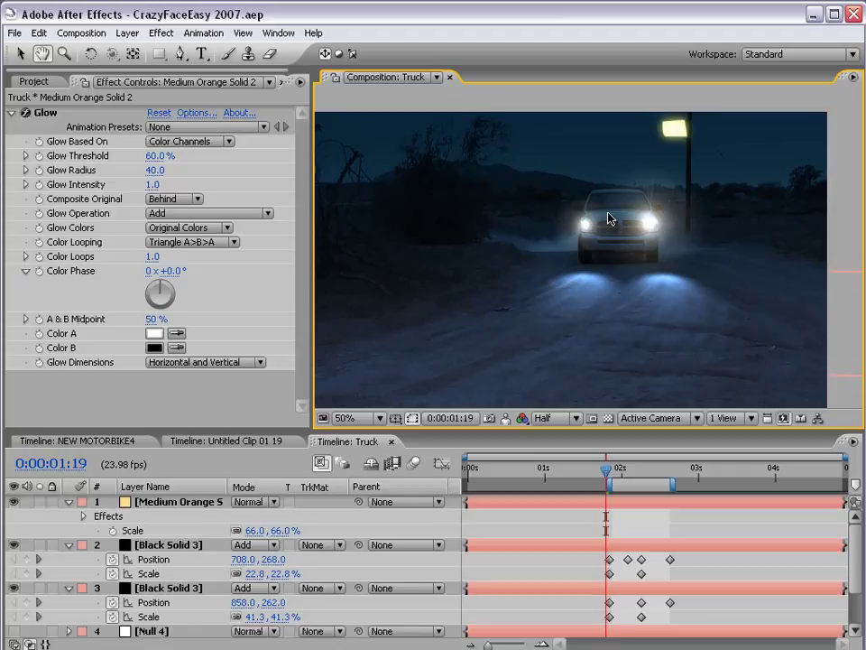
Step: Delete the orange lamp layer and switch to the NEW MOTORBIKE4 composition
{"action": "left_click", "coordinate": [180, 502]}
{"action": "key", "text": "Delete"}
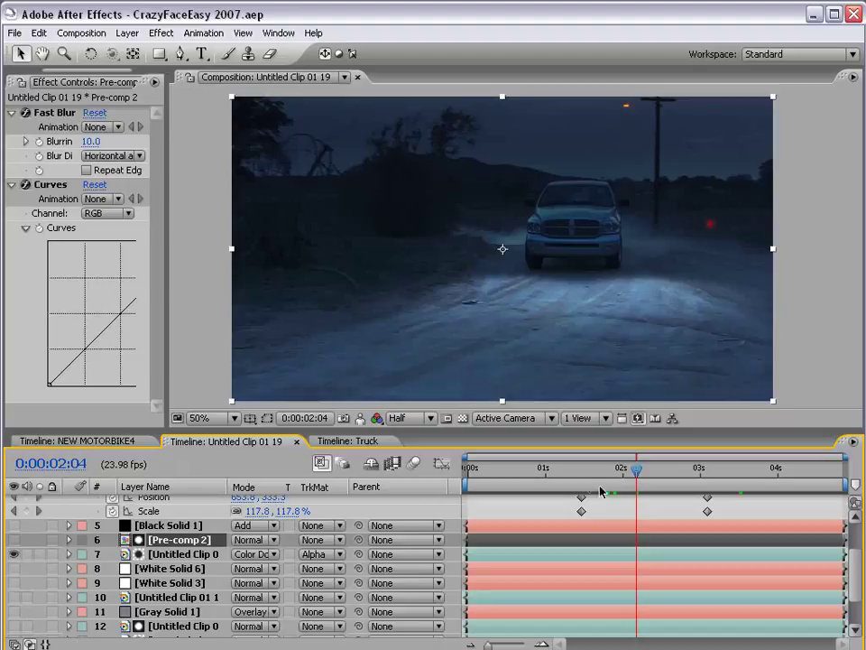
{"action": "left_click", "coordinate": [114, 441]}
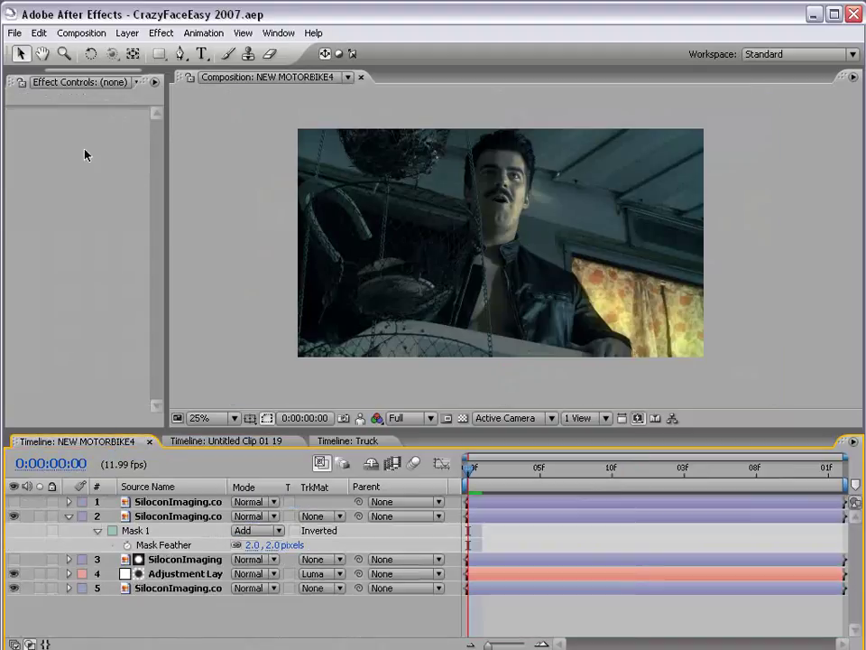
{"action": "left_click_drag", "start_coordinate": [54, 70], "coordinate": [23, 81]}
{"action": "left_click", "coordinate": [29, 106]}
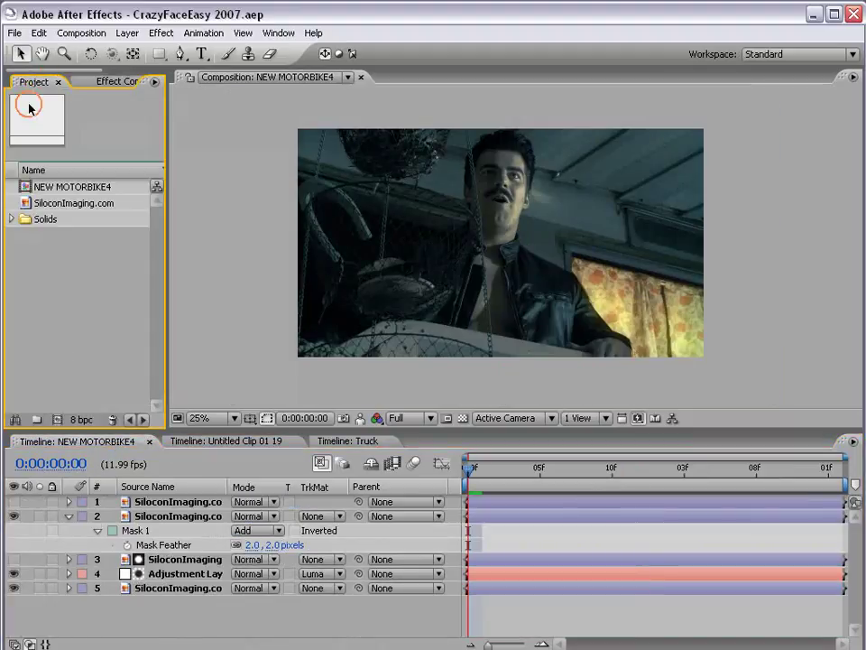
Step: Select the SiloconImaging.com footage and inspect the comp's adjustment layer
{"action": "left_click", "coordinate": [99, 210]}
{"action": "left_click", "coordinate": [236, 300]}
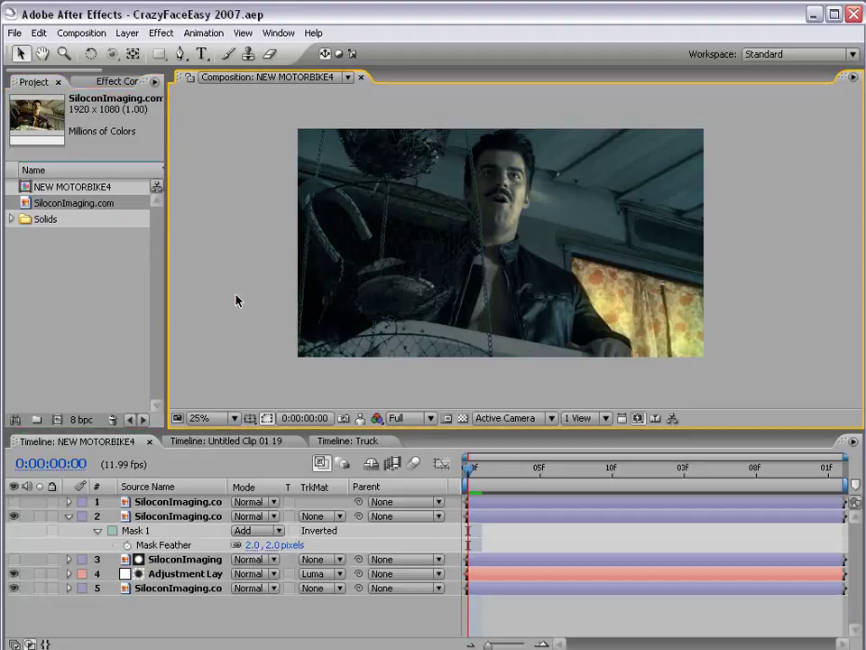
{"action": "left_click", "coordinate": [339, 225]}
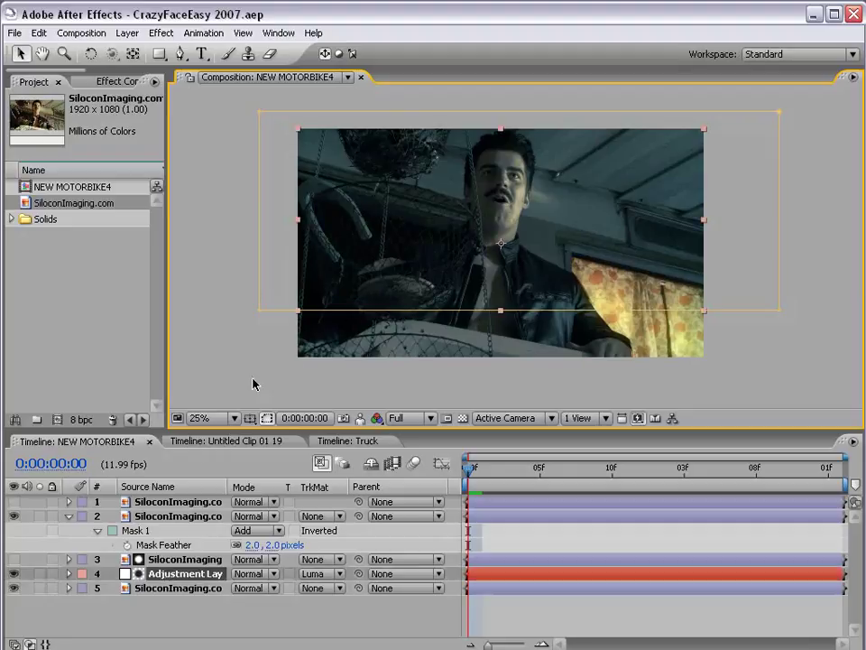
{"action": "left_click", "coordinate": [507, 621]}
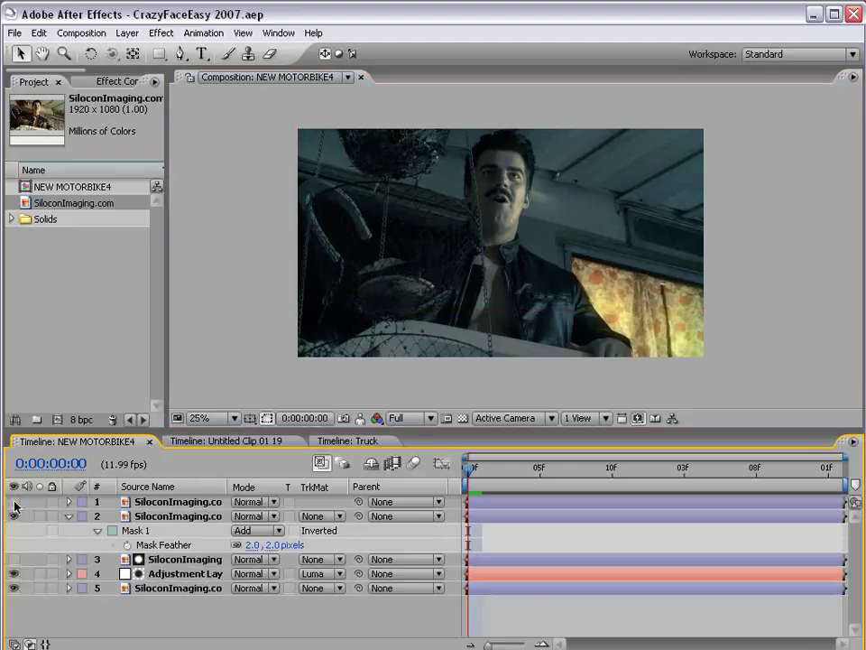
Step: Show the ungraded top footage layer, then make a composition from SiloconImaging.com
{"action": "left_click", "coordinate": [14, 501]}
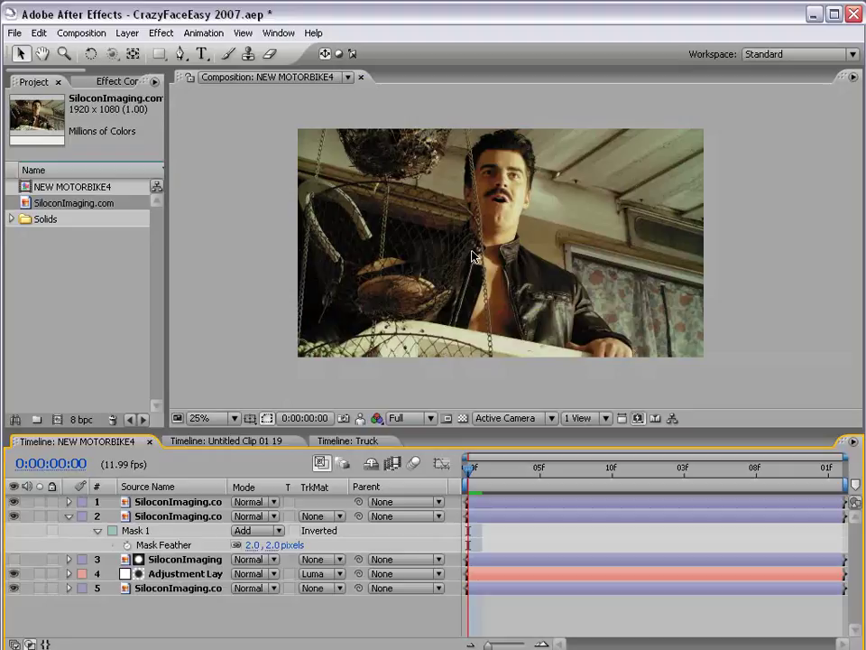
{"action": "scroll", "coordinate": [532, 226], "scroll_direction": "up", "scroll_amount": 1}
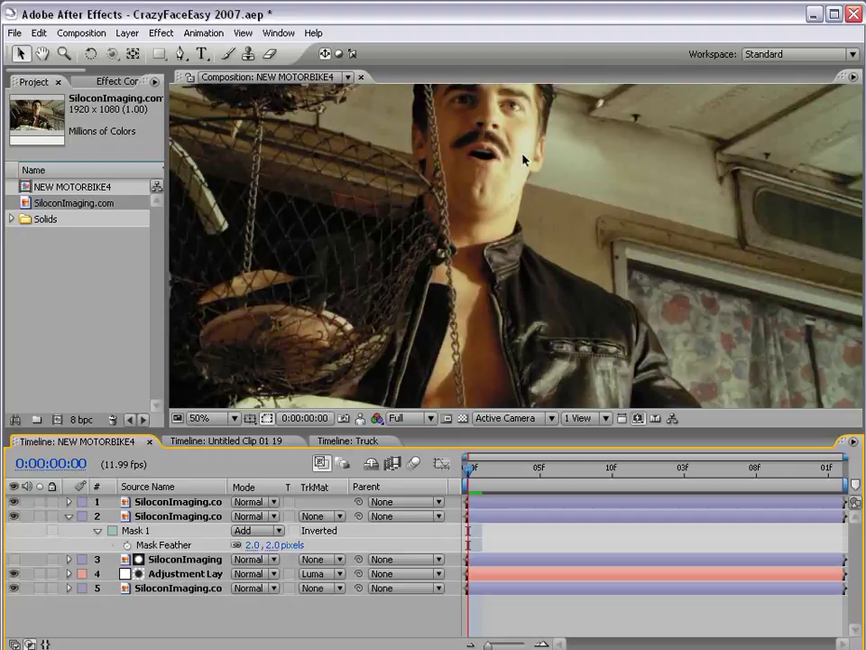
{"action": "scroll", "coordinate": [532, 159], "scroll_direction": "down", "scroll_amount": 1}
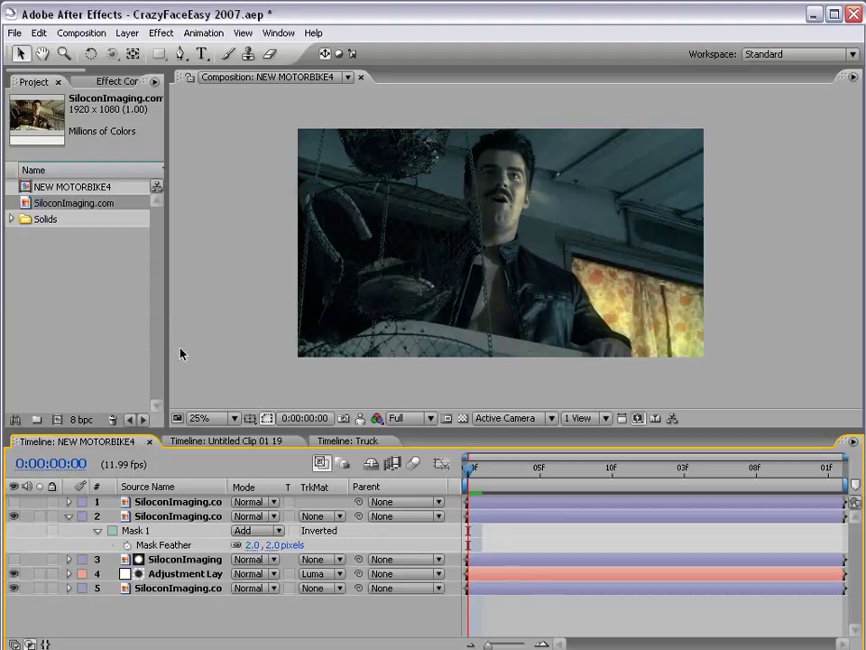
{"action": "left_click_drag", "start_coordinate": [65, 207], "coordinate": [57, 419]}
{"action": "left_click_drag", "start_coordinate": [470, 507], "coordinate": [490, 509]}
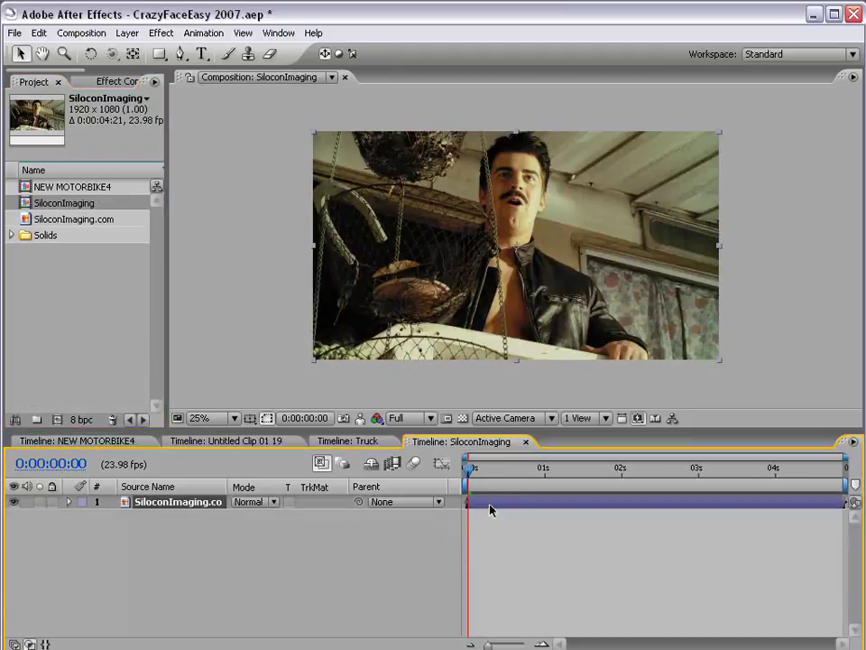
Step: Apply Hue/Saturation to the man footage
{"action": "left_click", "coordinate": [160, 33]}
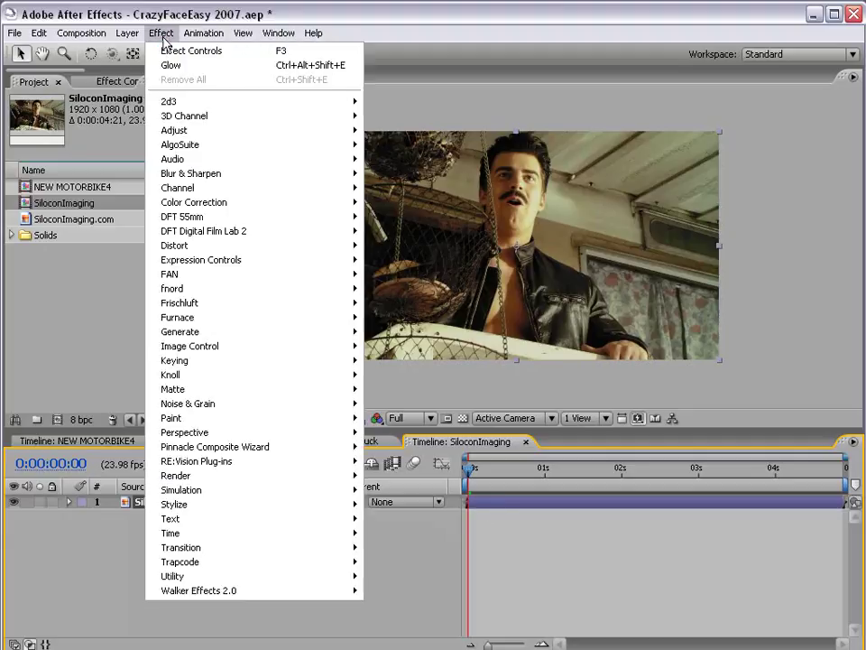
{"action": "mouse_move", "coordinate": [243, 202]}
{"action": "left_click", "coordinate": [388, 447]}
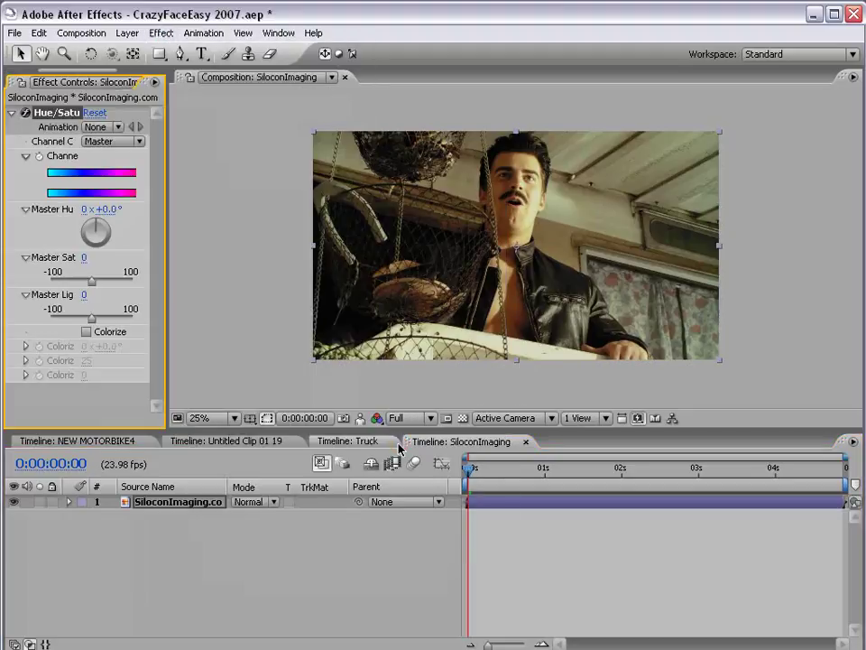
{"action": "left_click_drag", "start_coordinate": [169, 135], "coordinate": [208, 136]}
Step: Add Curves, set Master Saturation to -33, and pull the RGB curve down
{"action": "left_click", "coordinate": [163, 32]}
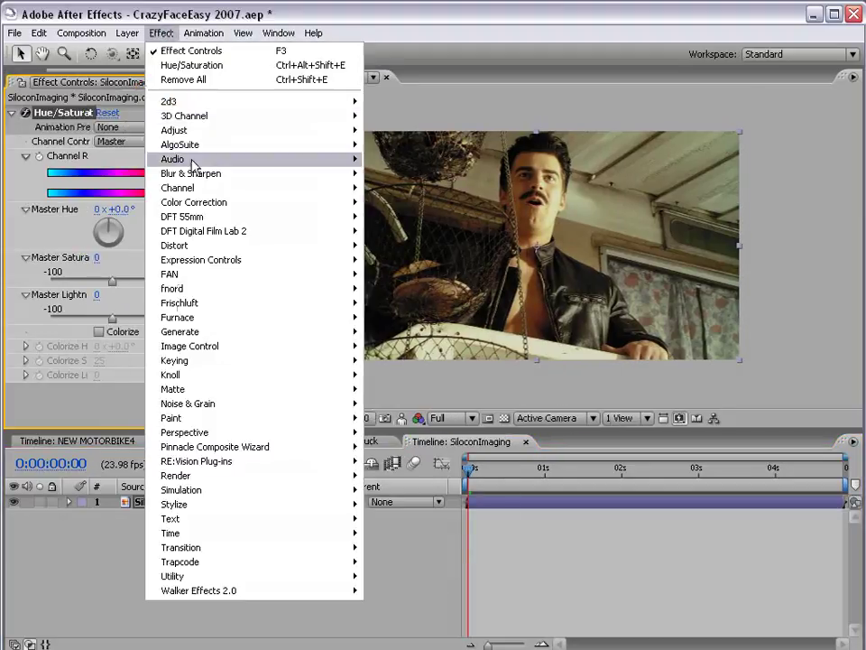
{"action": "mouse_move", "coordinate": [194, 202]}
{"action": "left_click", "coordinate": [390, 389]}
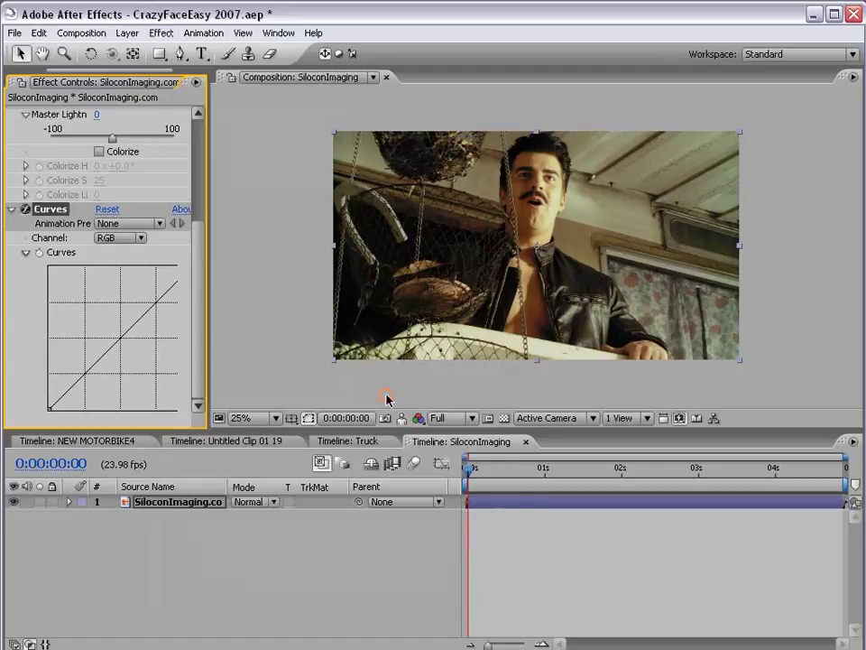
{"action": "left_click_drag", "start_coordinate": [210, 353], "coordinate": [303, 315]}
{"action": "scroll", "coordinate": [160, 201], "scroll_direction": "up", "scroll_amount": 3}
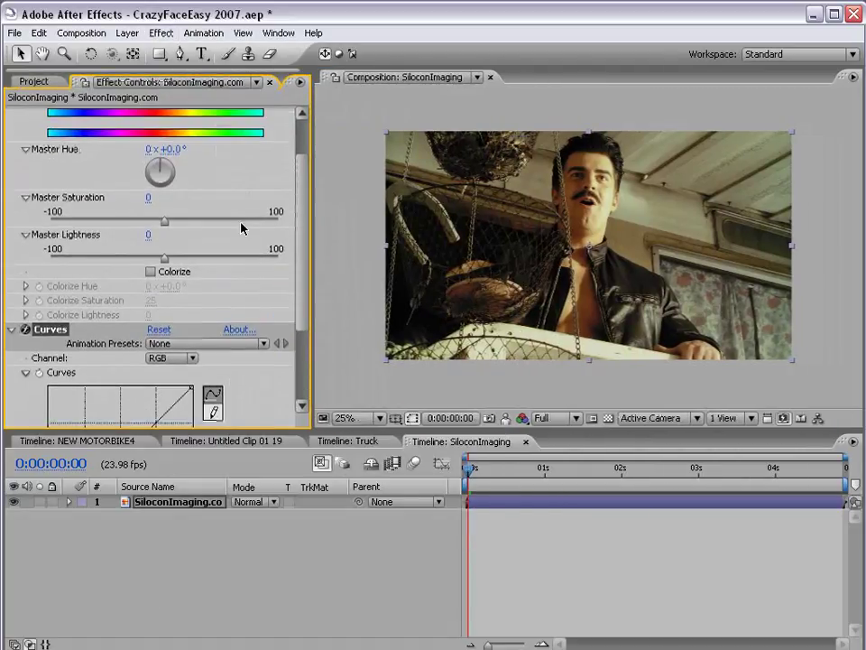
{"action": "left_click_drag", "start_coordinate": [163, 225], "coordinate": [134, 225]}
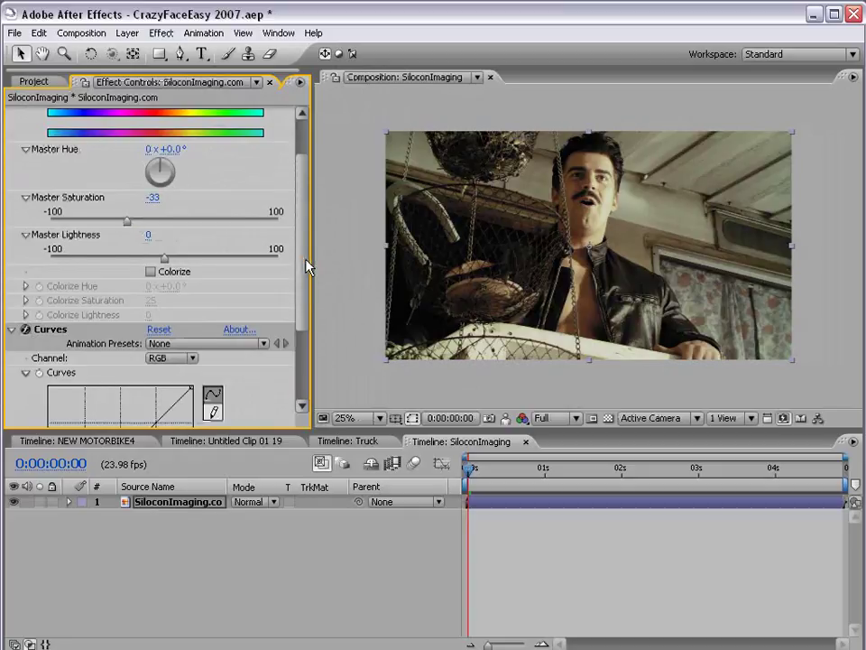
{"action": "scroll", "coordinate": [304, 267], "scroll_direction": "down", "scroll_amount": 3}
{"action": "left_click_drag", "start_coordinate": [191, 267], "coordinate": [226, 361]}
{"action": "left_click_drag", "start_coordinate": [127, 386], "coordinate": [93, 391]}
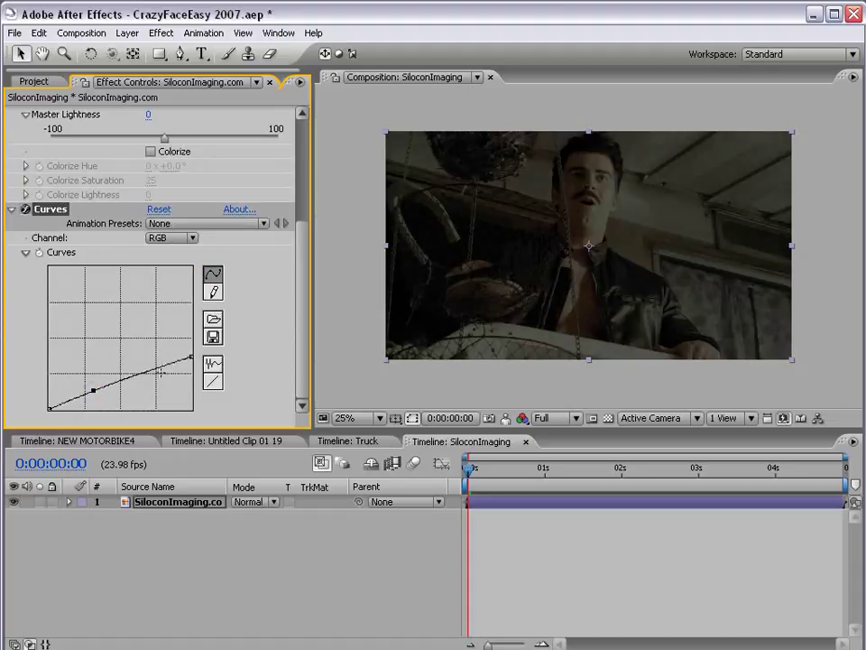
Step: Lower the red channel curve, check blue, then darken the RGB curve's low point
{"action": "left_click", "coordinate": [171, 237]}
{"action": "left_click", "coordinate": [169, 253]}
{"action": "mouse_move", "coordinate": [119, 341]}
{"action": "left_mouse_down"}
{"action": "mouse_move", "coordinate": [129, 343]}
{"action": "mouse_move", "coordinate": [107, 330]}
{"action": "left_mouse_up"}
{"action": "left_click", "coordinate": [171, 238]}
{"action": "left_click", "coordinate": [170, 267]}
{"action": "left_click", "coordinate": [184, 239]}
{"action": "left_click", "coordinate": [181, 196]}
{"action": "left_click", "coordinate": [150, 377]}
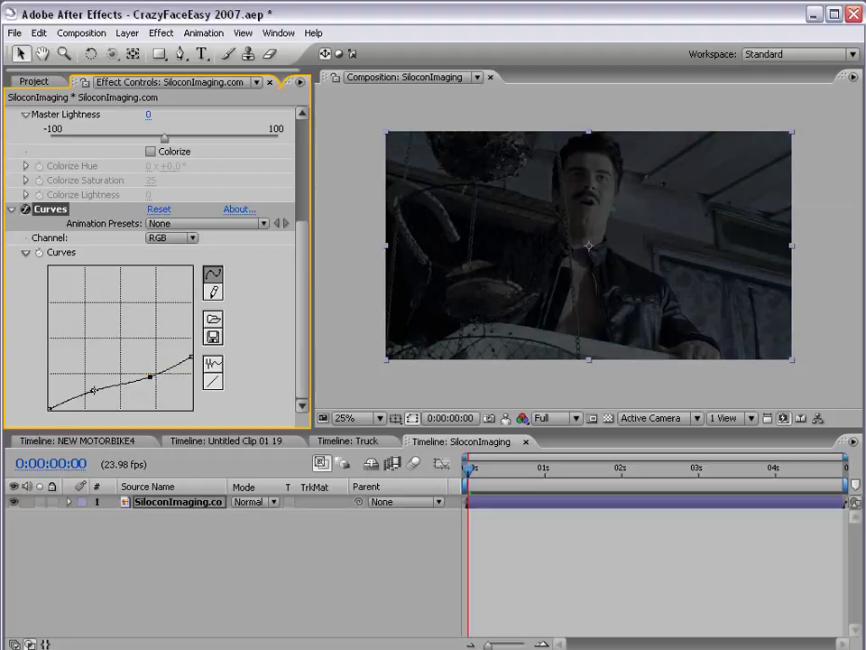
{"action": "left_click_drag", "start_coordinate": [93, 391], "coordinate": [90, 395]}
{"action": "left_click", "coordinate": [547, 543]}
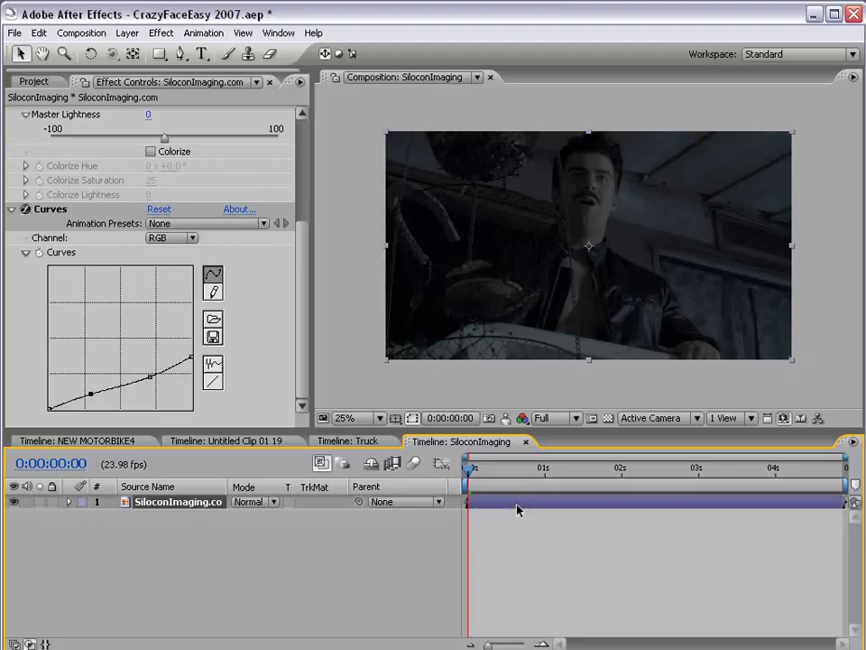
Step: Duplicate the man footage layer, delete the copy's Hue/Saturation and reset its Curves
{"action": "key", "text": "ctrl+d"}
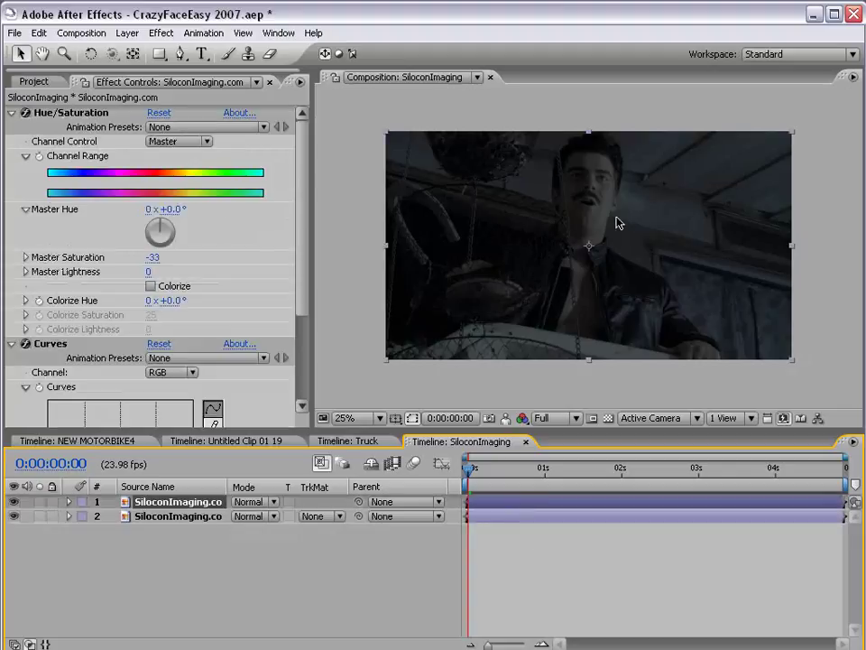
{"action": "left_click", "coordinate": [54, 113]}
{"action": "key", "text": "Delete"}
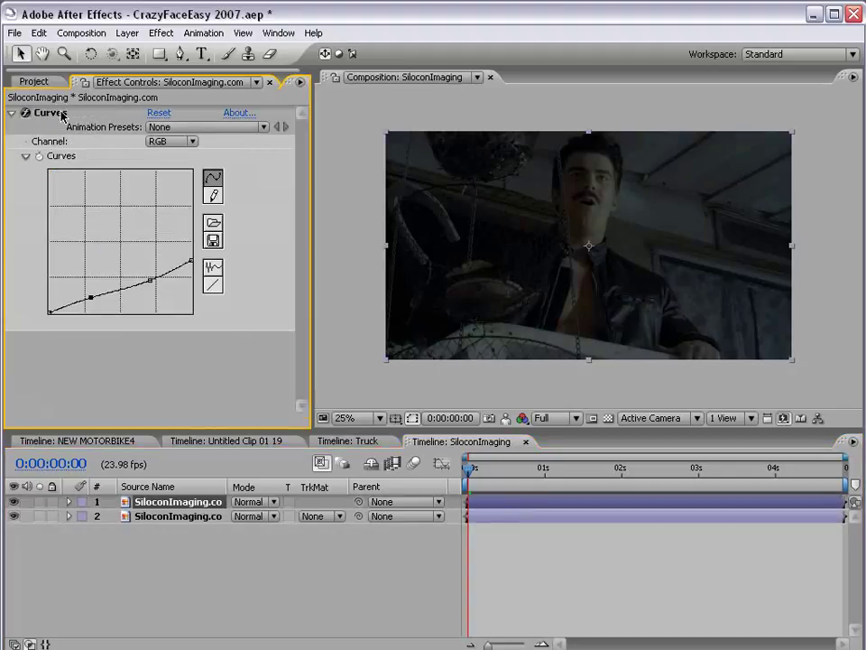
{"action": "left_click", "coordinate": [170, 115]}
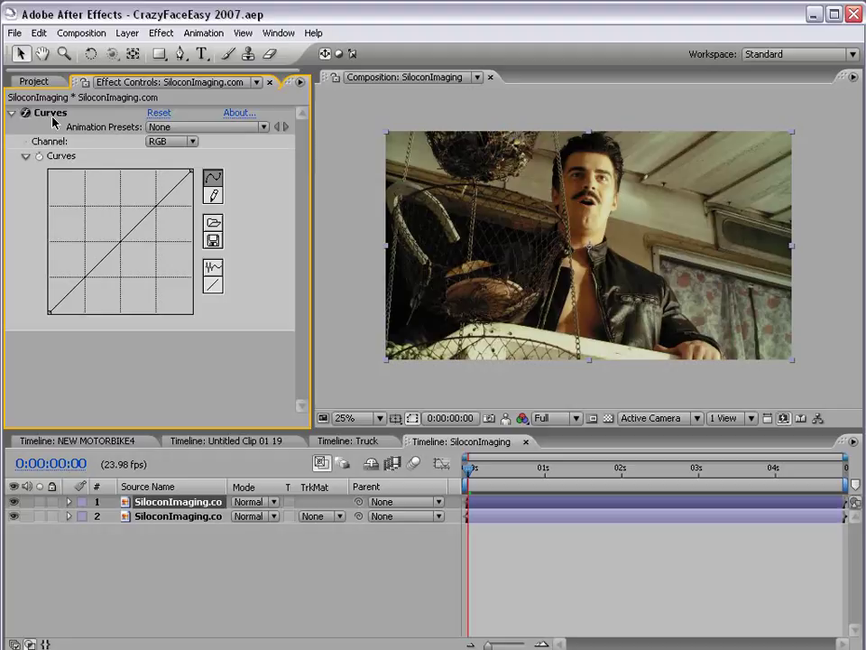
Step: Add Tint to the copy, move Curves below Tint, and crush the curve to high-contrast greyscale
{"action": "left_click", "coordinate": [161, 32]}
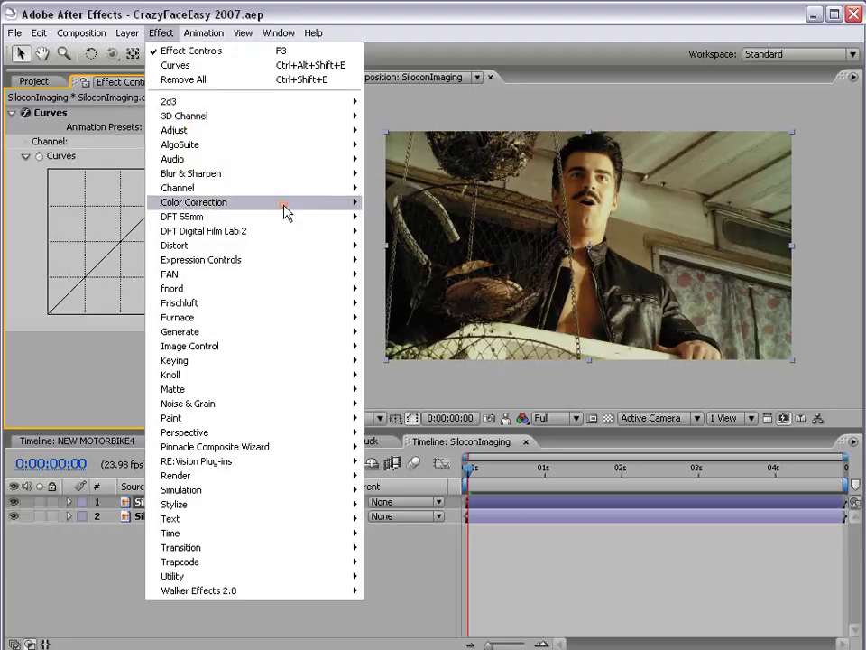
{"action": "mouse_move", "coordinate": [234, 202]}
{"action": "left_click", "coordinate": [383, 547]}
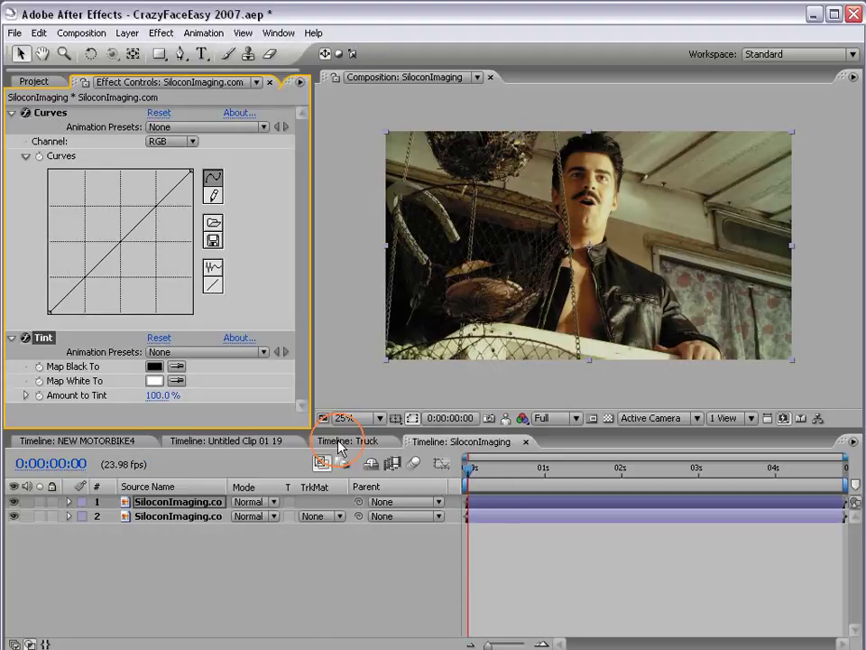
{"action": "left_click", "coordinate": [11, 113]}
{"action": "left_click_drag", "start_coordinate": [45, 113], "coordinate": [45, 144]}
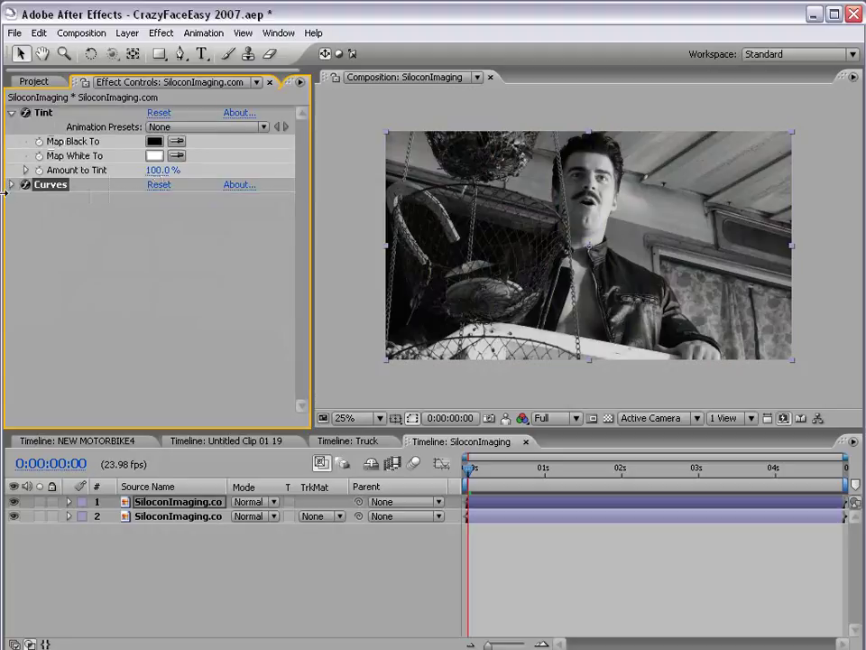
{"action": "left_click", "coordinate": [11, 184]}
{"action": "left_click_drag", "start_coordinate": [48, 386], "coordinate": [114, 400]}
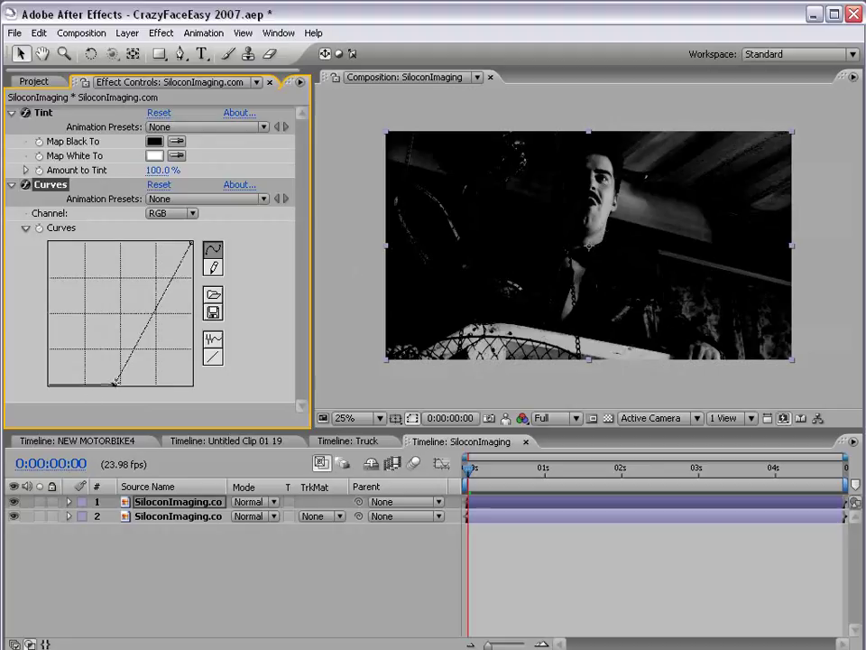
{"action": "left_click_drag", "start_coordinate": [114, 384], "coordinate": [141, 397]}
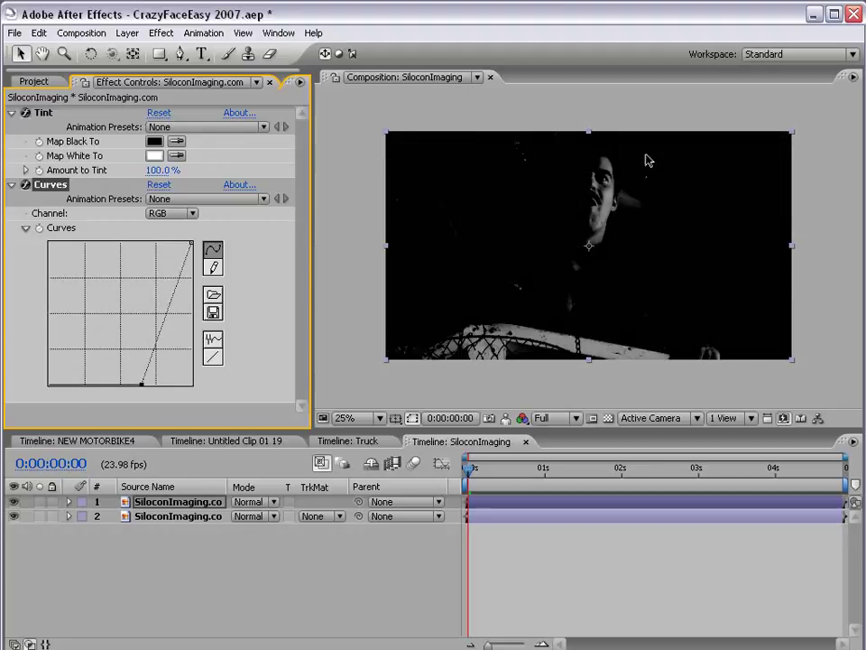
{"action": "left_click_drag", "start_coordinate": [190, 243], "coordinate": [183, 243]}
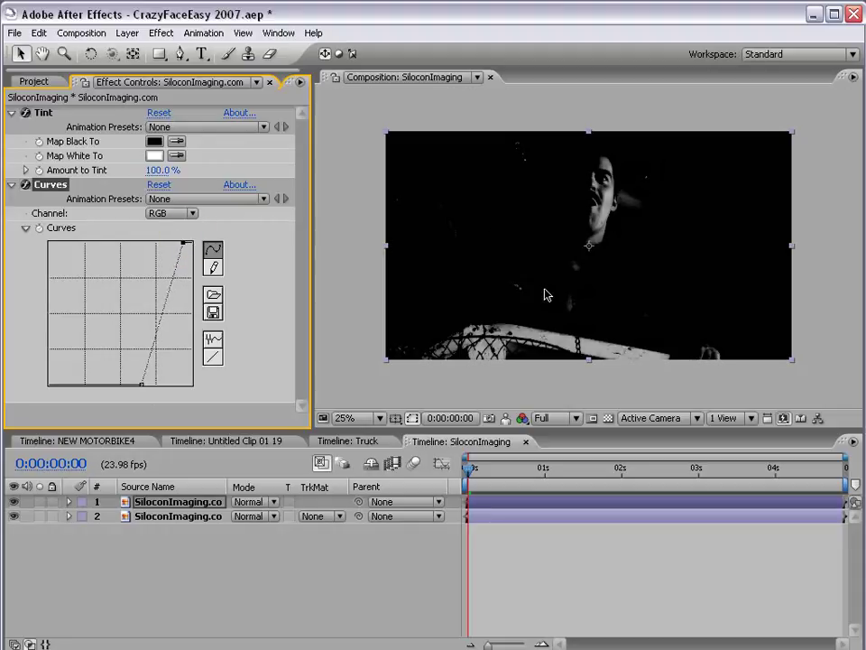
Step: Add a new Adjustment Layer below the greyscale copy and start renaming the copy
{"action": "left_click", "coordinate": [128, 33]}
{"action": "mouse_move", "coordinate": [136, 56]}
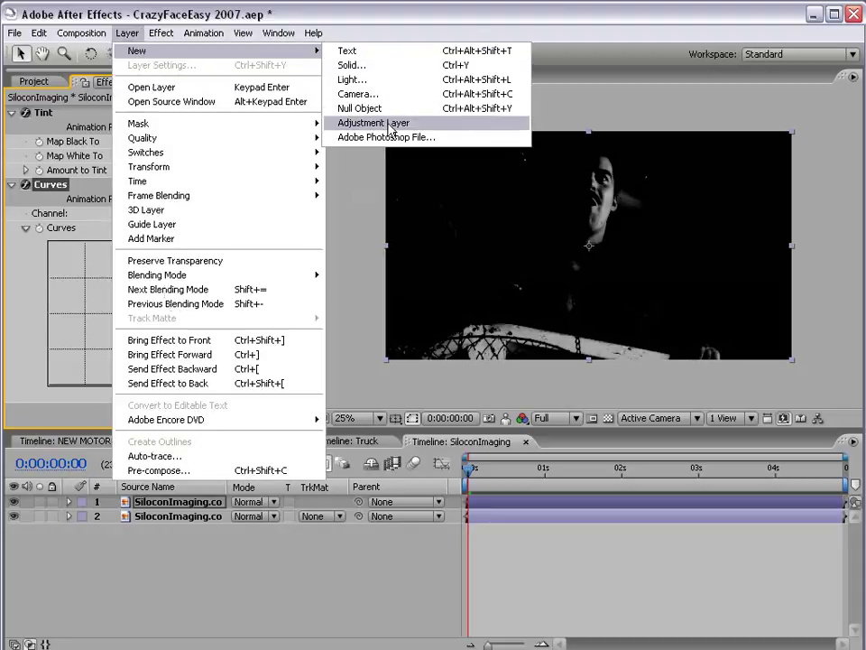
{"action": "left_click", "coordinate": [386, 121]}
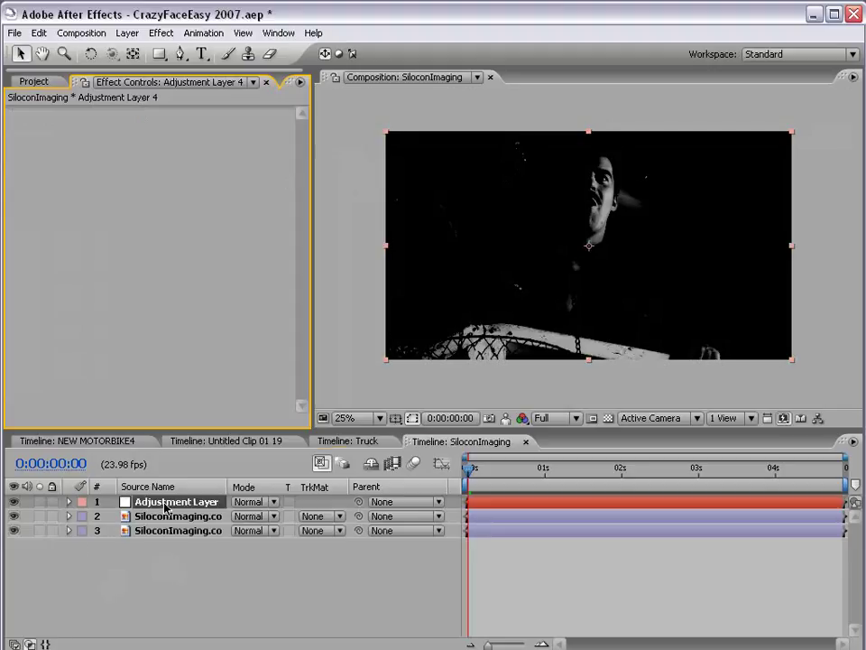
{"action": "left_click_drag", "start_coordinate": [141, 502], "coordinate": [142, 517]}
{"action": "left_click", "coordinate": [144, 504]}
{"action": "key", "text": "Return"}
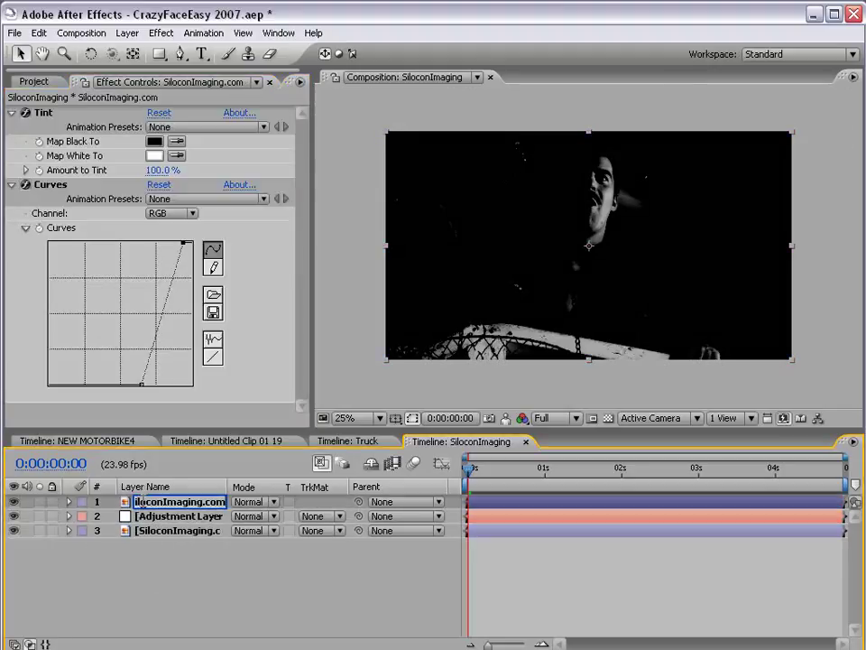
Step: Name the top layer Matte, add Curves to the adjustment layer, and set its track matte to Luma Matte
{"action": "type", "text": "Matte"}
{"action": "key", "text": "Return"}
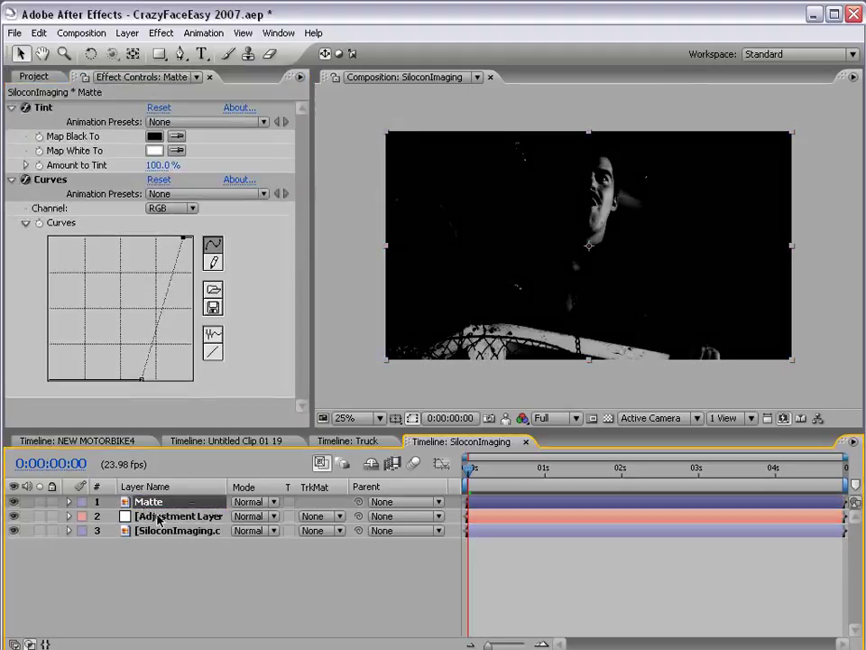
{"action": "left_click", "coordinate": [145, 516]}
{"action": "left_click", "coordinate": [160, 33]}
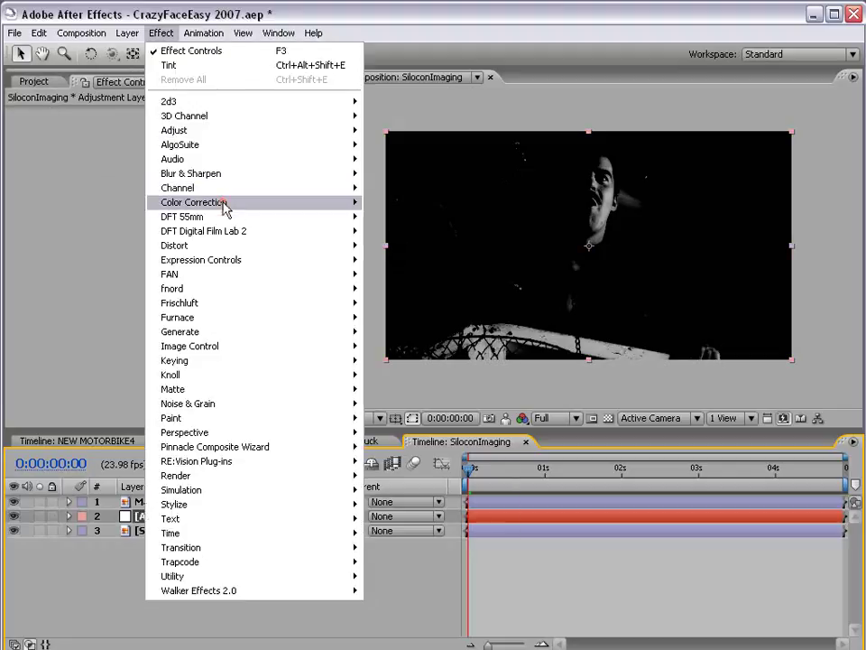
{"action": "mouse_move", "coordinate": [230, 203]}
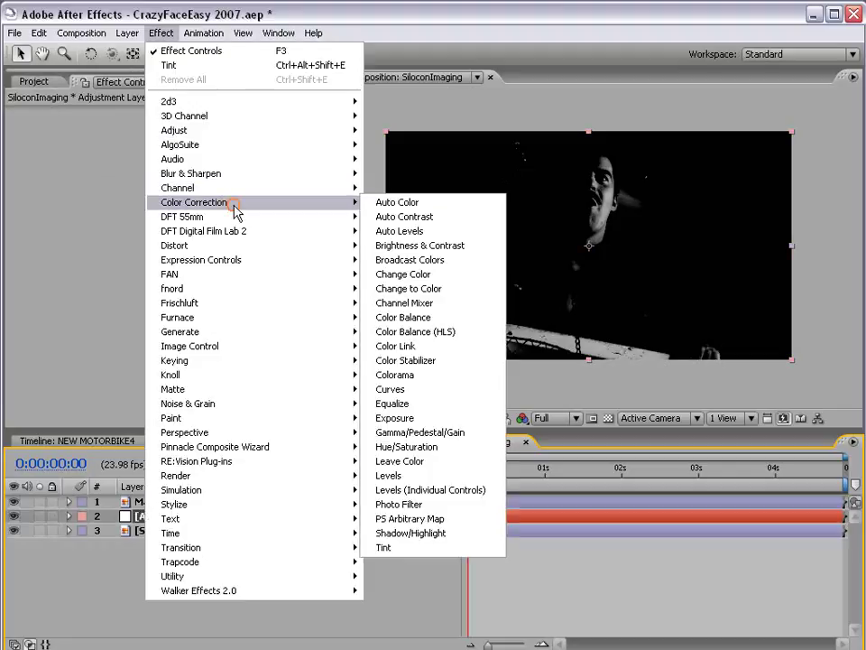
{"action": "left_click", "coordinate": [397, 389]}
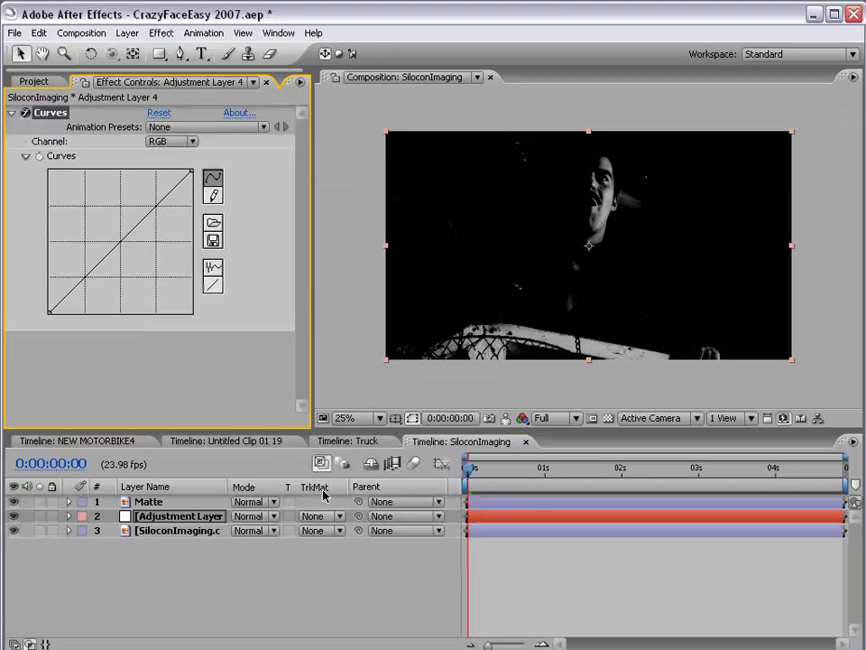
{"action": "left_click", "coordinate": [319, 517]}
{"action": "left_click", "coordinate": [311, 571]}
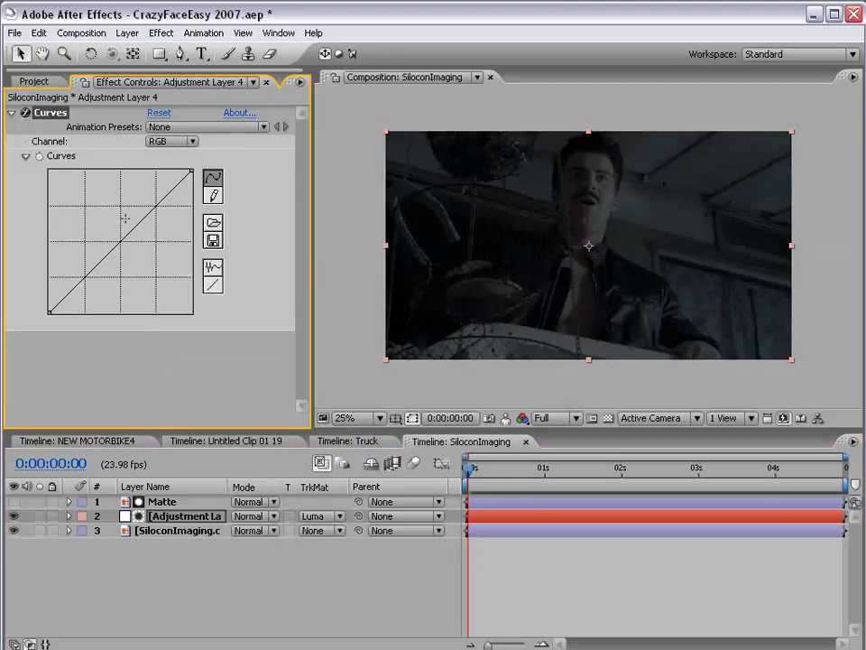
Step: Raise the RGB curve and lower the Red curve for a cool moonlit tone, then select Blue
{"action": "left_click_drag", "start_coordinate": [123, 239], "coordinate": [109, 209]}
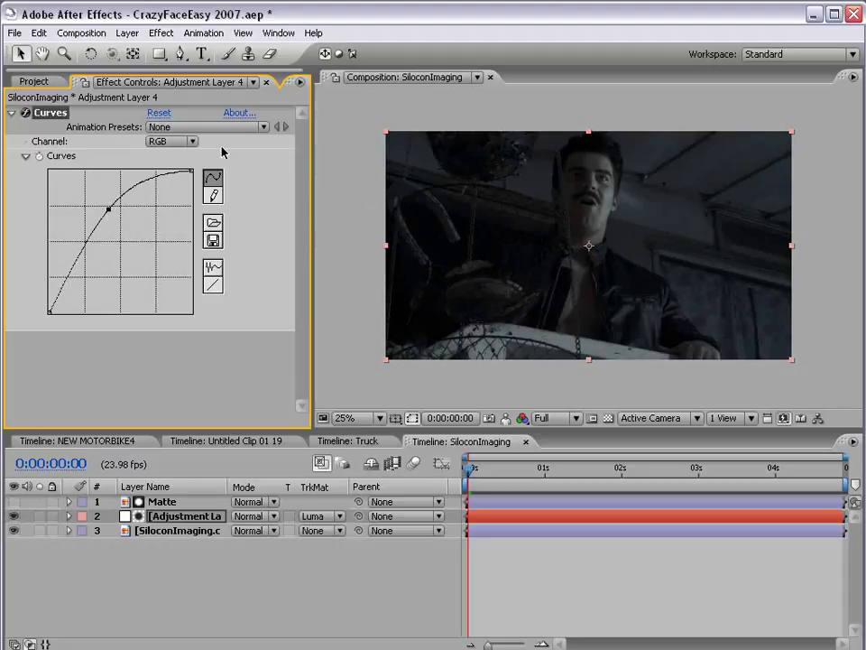
{"action": "left_click", "coordinate": [176, 142]}
{"action": "left_click", "coordinate": [167, 154]}
{"action": "mouse_move", "coordinate": [121, 243]}
{"action": "left_mouse_down"}
{"action": "mouse_move", "coordinate": [139, 257]}
{"action": "mouse_move", "coordinate": [108, 230]}
{"action": "left_mouse_up"}
{"action": "left_click", "coordinate": [172, 141]}
{"action": "left_click", "coordinate": [167, 171]}
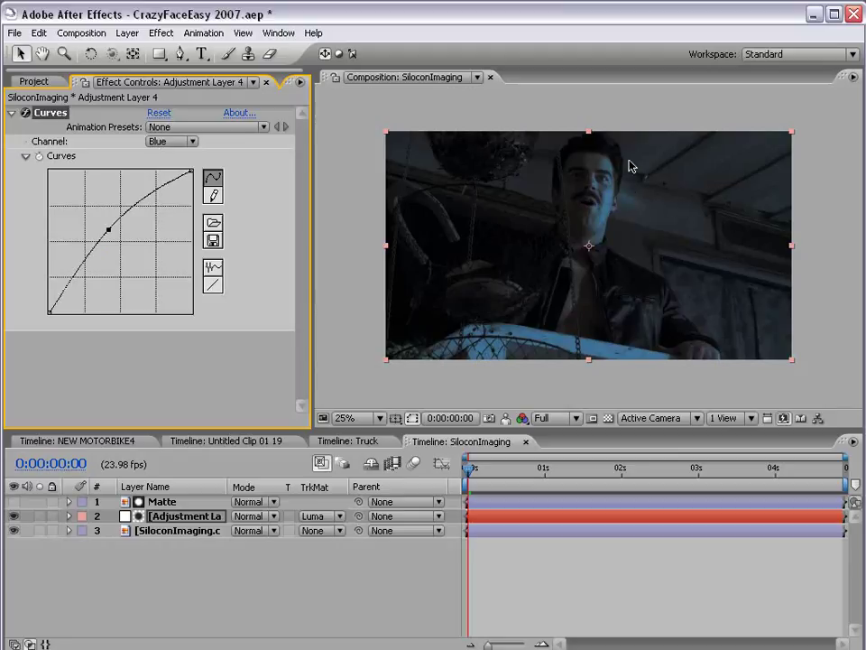
Step: Zoom in to check the lit face, return to full frame, and select the original man footage layer
{"action": "key", "text": "period"}
{"action": "left_click_drag", "start_coordinate": [643, 215], "coordinate": [616, 197]}
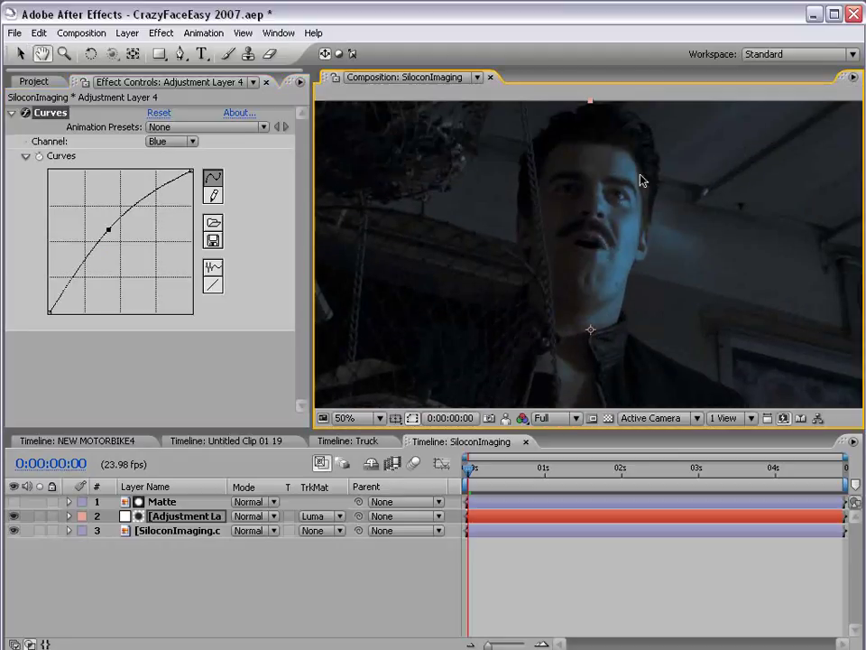
{"action": "key", "text": "comma"}
{"action": "left_click_drag", "start_coordinate": [628, 300], "coordinate": [625, 257]}
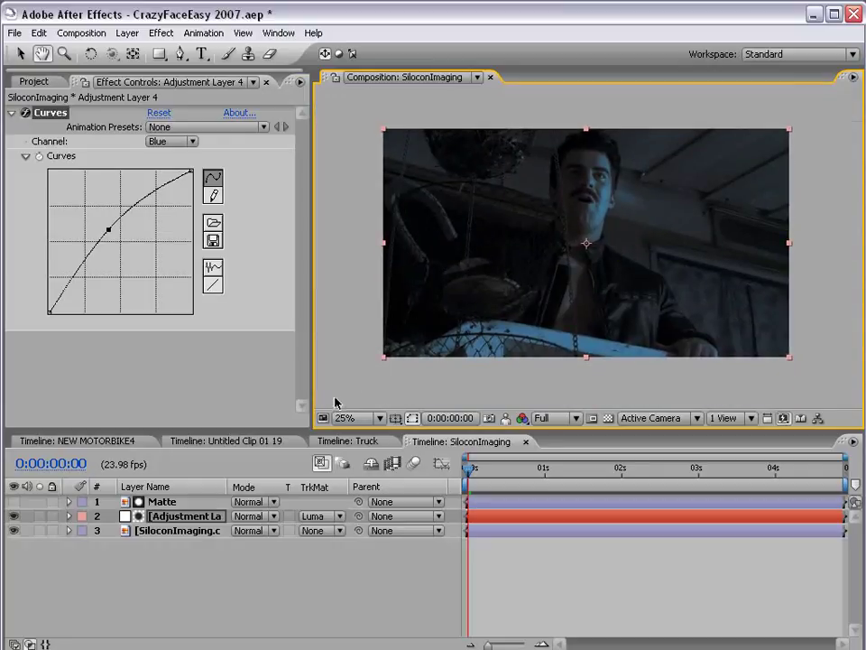
{"action": "key", "text": "v"}
{"action": "left_click", "coordinate": [169, 531]}
Step: Place an effect-free copy of the original footage at the top of the layer stack
{"action": "key", "text": "ctrl+d"}
{"action": "left_click_drag", "start_coordinate": [160, 534], "coordinate": [164, 498]}
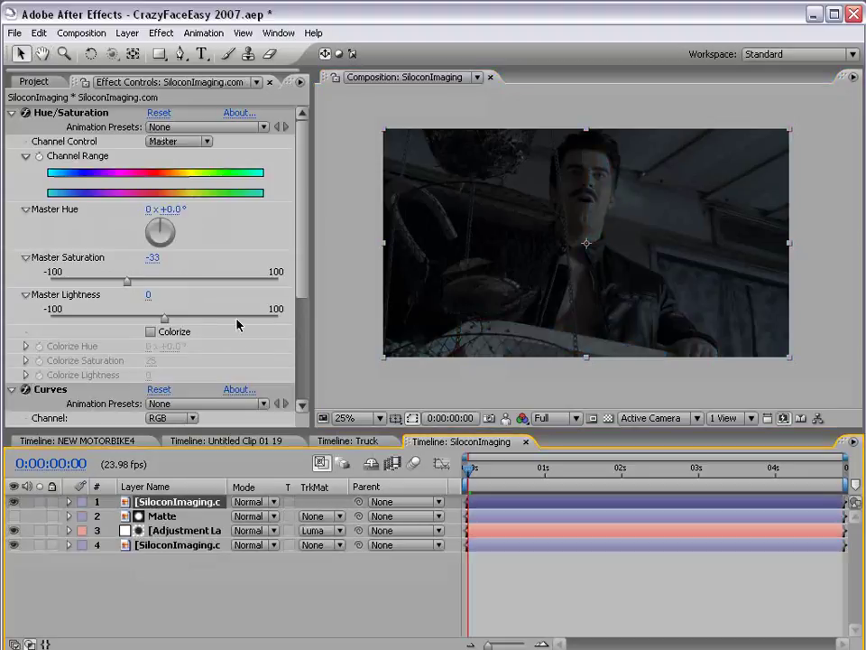
{"action": "left_click", "coordinate": [257, 355]}
{"action": "key", "text": "Delete"}
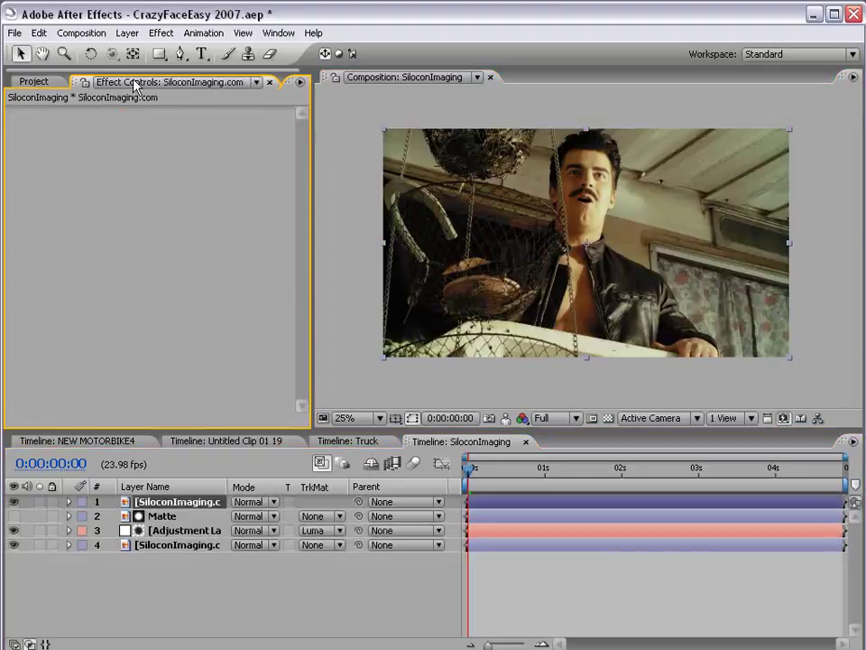
{"action": "key", "text": "h"}
{"action": "scroll", "coordinate": [499, 303], "scroll_direction": "up", "scroll_amount": 2}
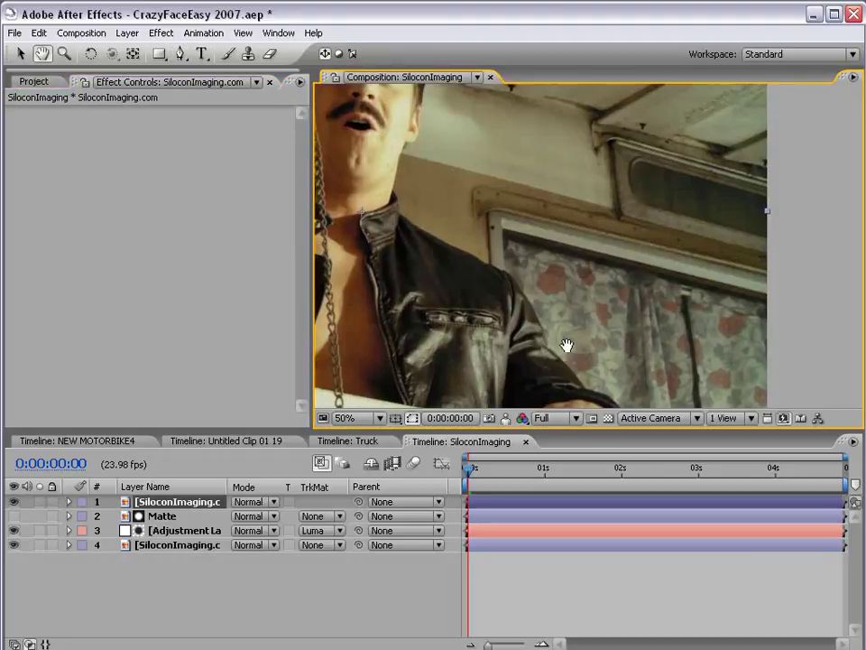
{"action": "key", "text": "g"}
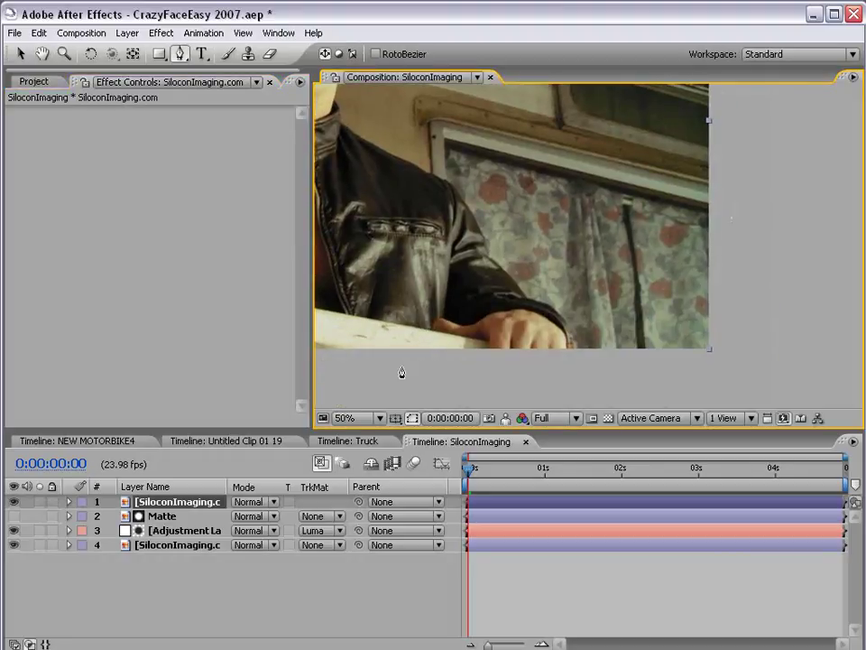
Step: Draw Mask 1 around the curtained window
{"action": "left_click", "coordinate": [794, 231]}
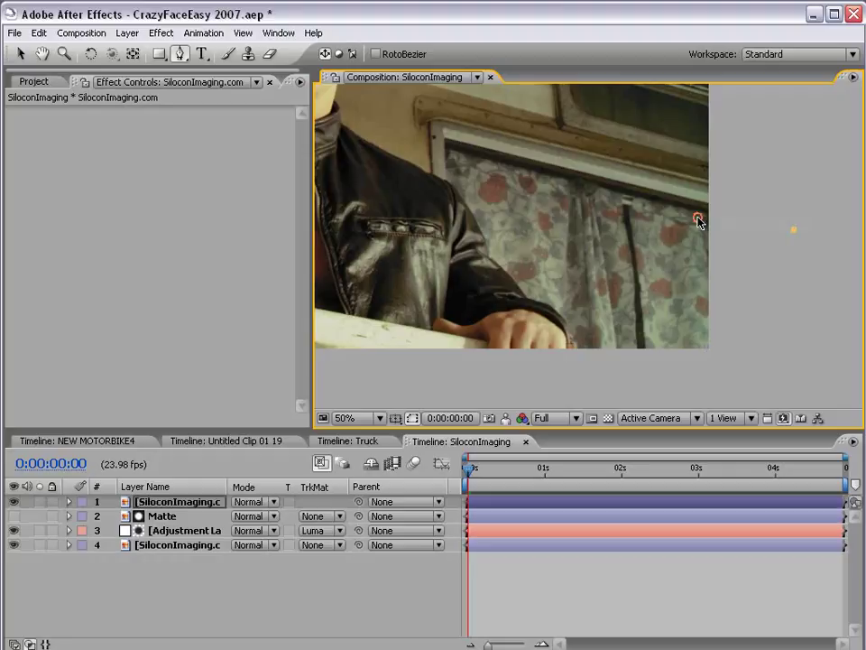
{"action": "left_click", "coordinate": [446, 146]}
{"action": "left_click", "coordinate": [458, 385]}
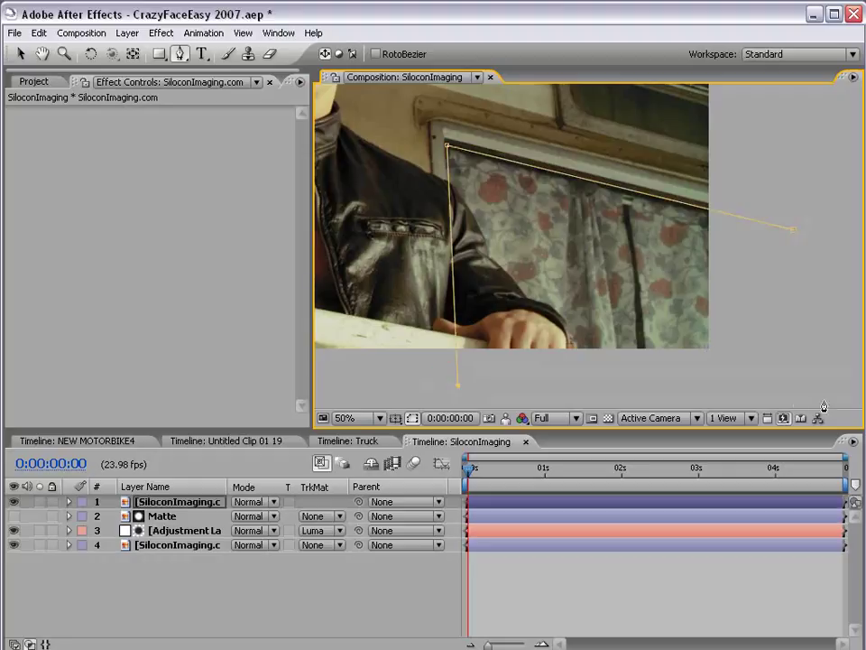
{"action": "left_click", "coordinate": [795, 394]}
{"action": "left_click", "coordinate": [794, 233]}
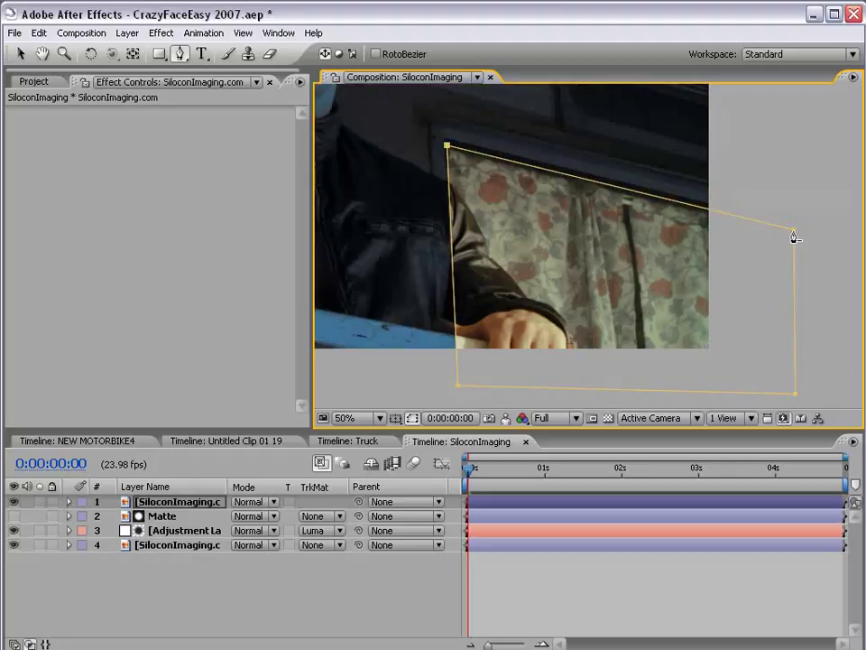
Step: Draw Mask 2 along the man's shoulder and arm
{"action": "left_click", "coordinate": [368, 140]}
{"action": "left_click_drag", "start_coordinate": [465, 209], "coordinate": [489, 246]}
{"action": "left_click_drag", "start_coordinate": [523, 295], "coordinate": [536, 306]}
{"action": "left_click", "coordinate": [563, 320]}
{"action": "left_click", "coordinate": [567, 394]}
{"action": "left_click", "coordinate": [424, 394]}
{"action": "left_click", "coordinate": [369, 142]}
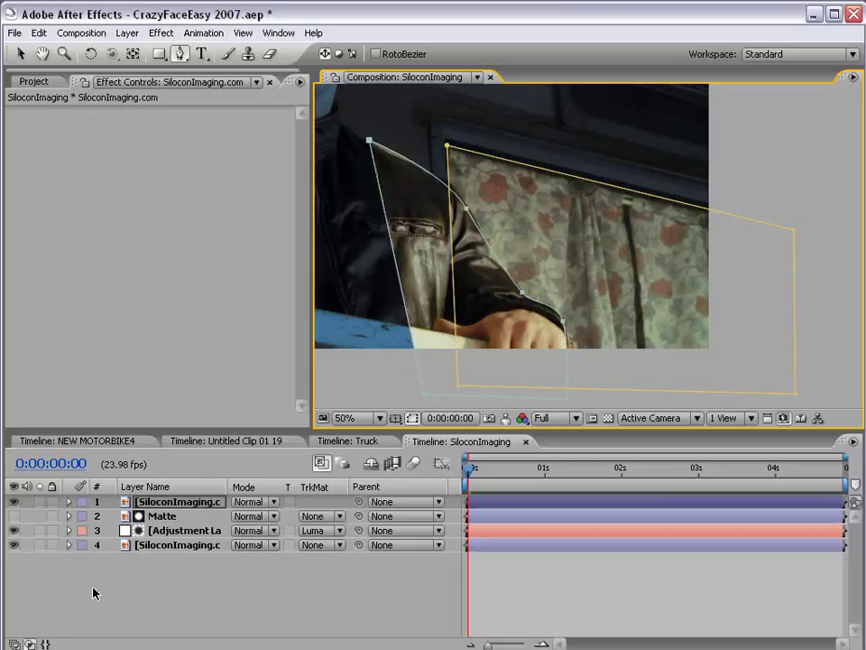
Step: Set Mask 2's mode to Subtract so the arm is cut out of the window mask
{"action": "left_click", "coordinate": [155, 508]}
{"action": "key", "text": "m"}
{"action": "key", "text": "m"}
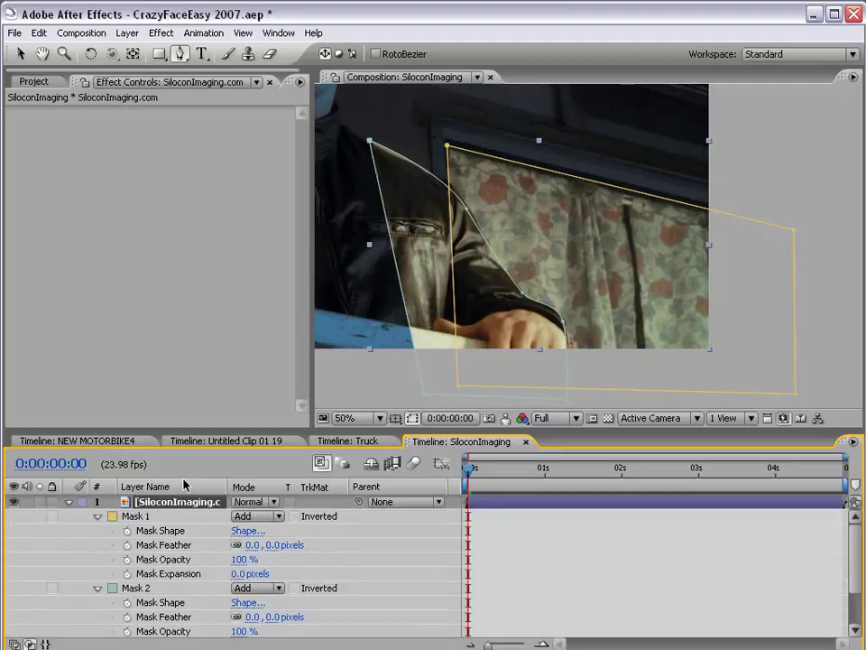
{"action": "scroll", "coordinate": [189, 539], "scroll_direction": "down", "scroll_amount": 2}
{"action": "left_click", "coordinate": [262, 553]}
{"action": "left_click", "coordinate": [270, 567]}
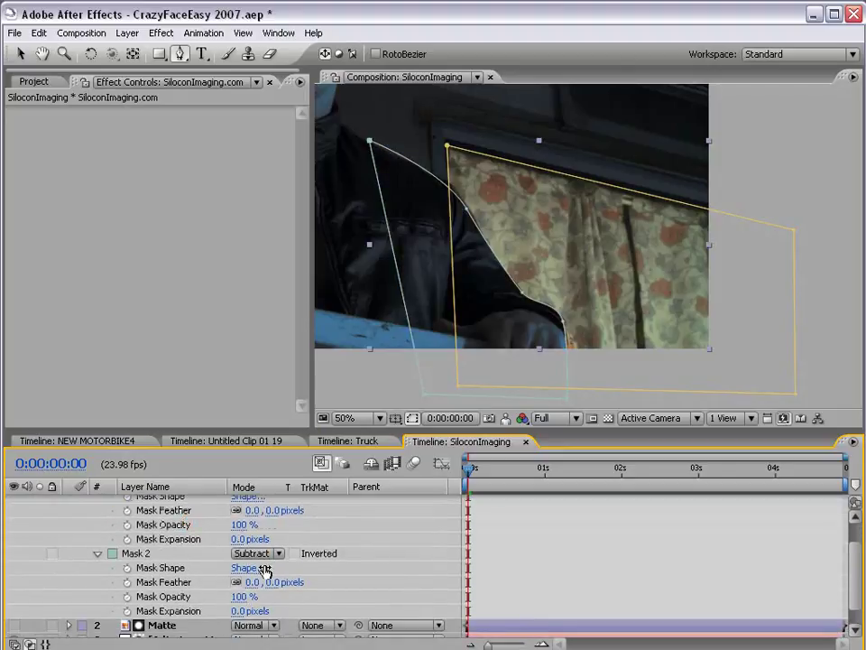
{"action": "left_click", "coordinate": [508, 556]}
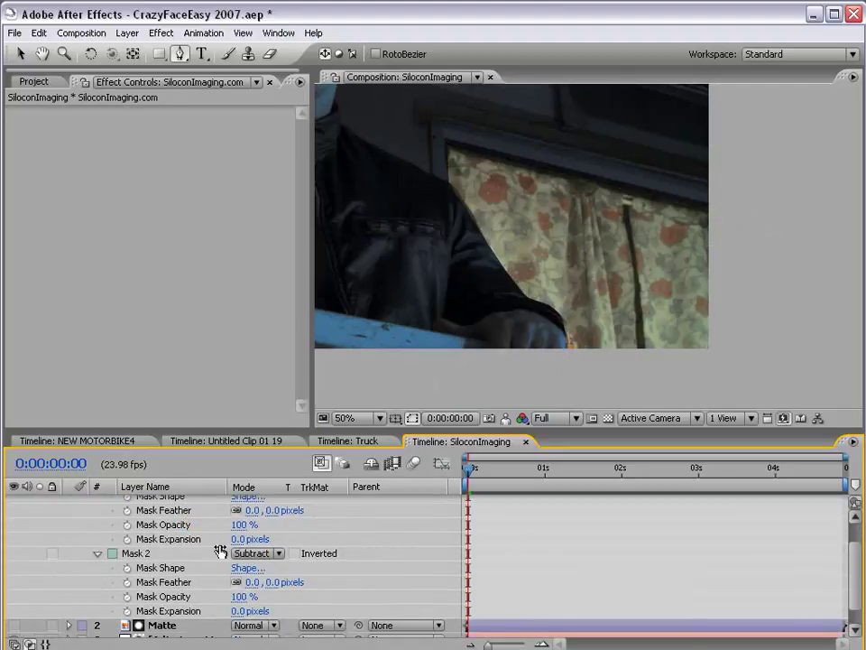
Step: Inspect the result and the outlines of Mask 1 and Mask 2 in the viewer
{"action": "scroll", "coordinate": [489, 526], "scroll_direction": "up", "scroll_amount": 2}
{"action": "left_click", "coordinate": [499, 518]}
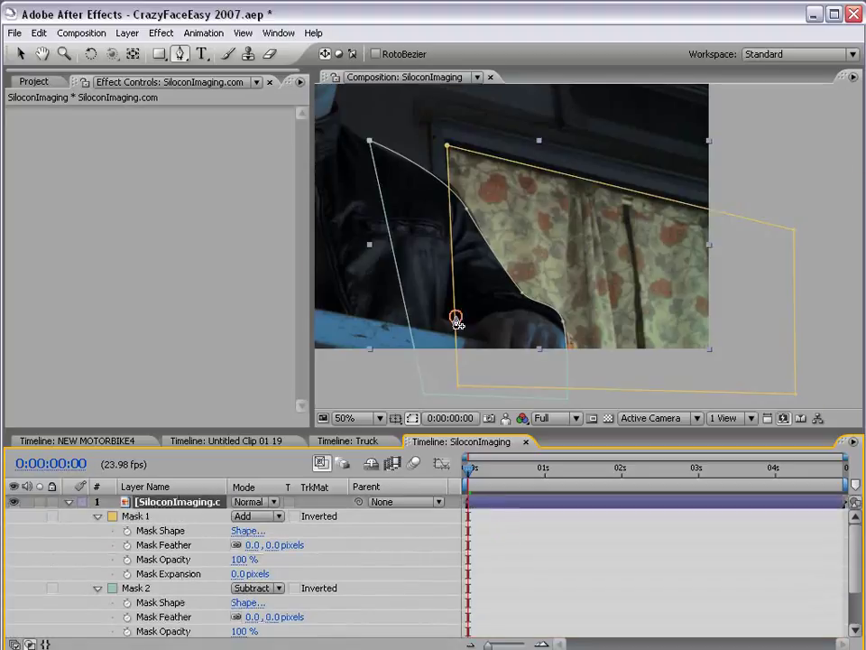
{"action": "scroll", "coordinate": [470, 224], "scroll_direction": "up", "scroll_amount": 1}
{"action": "left_click_drag", "start_coordinate": [470, 225], "coordinate": [532, 242]}
{"action": "key", "text": "v"}
{"action": "left_click", "coordinate": [464, 512]}
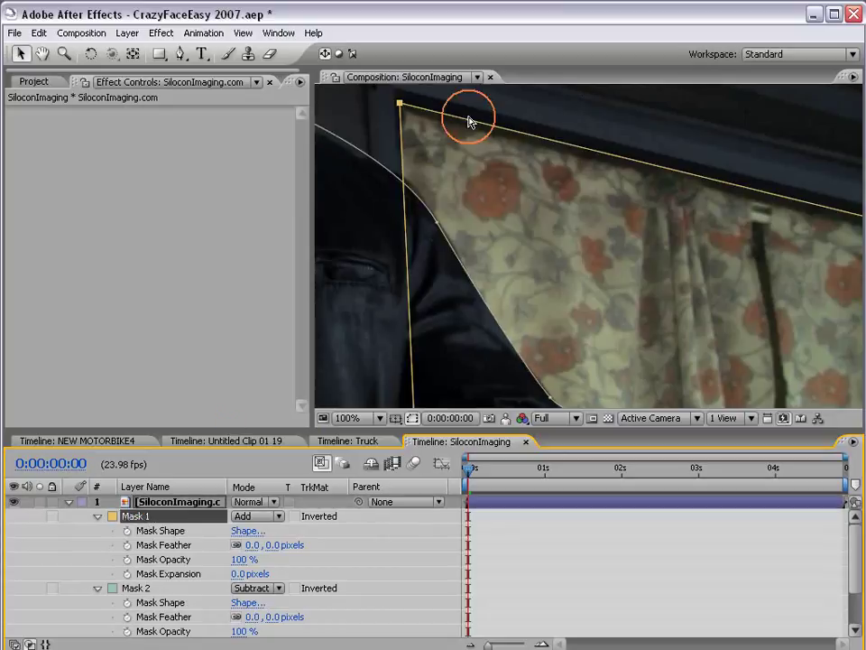
{"action": "left_click", "coordinate": [138, 519]}
{"action": "scroll", "coordinate": [499, 93], "scroll_direction": "down", "scroll_amount": 2}
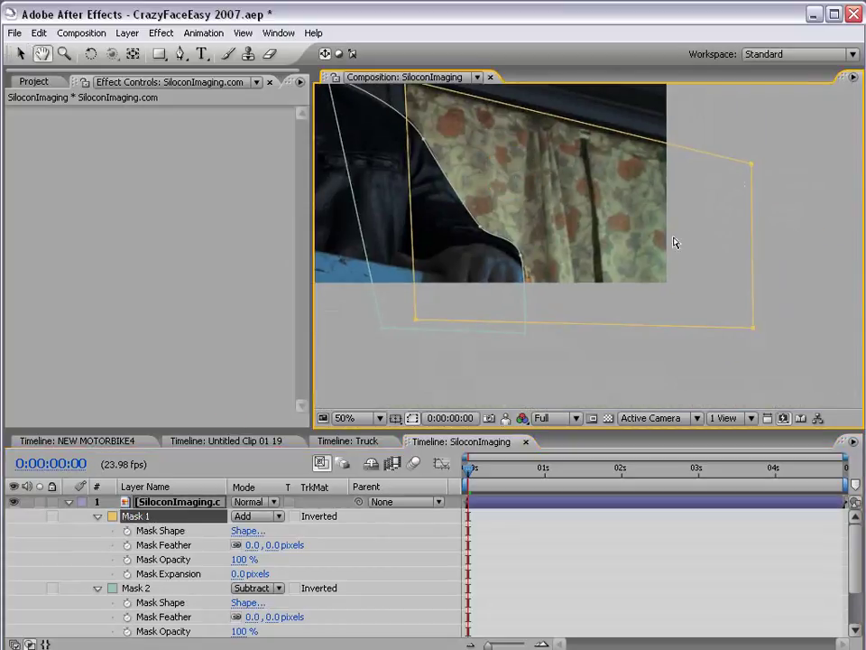
{"action": "left_click", "coordinate": [144, 591]}
{"action": "left_click_drag", "start_coordinate": [348, 300], "coordinate": [462, 222]}
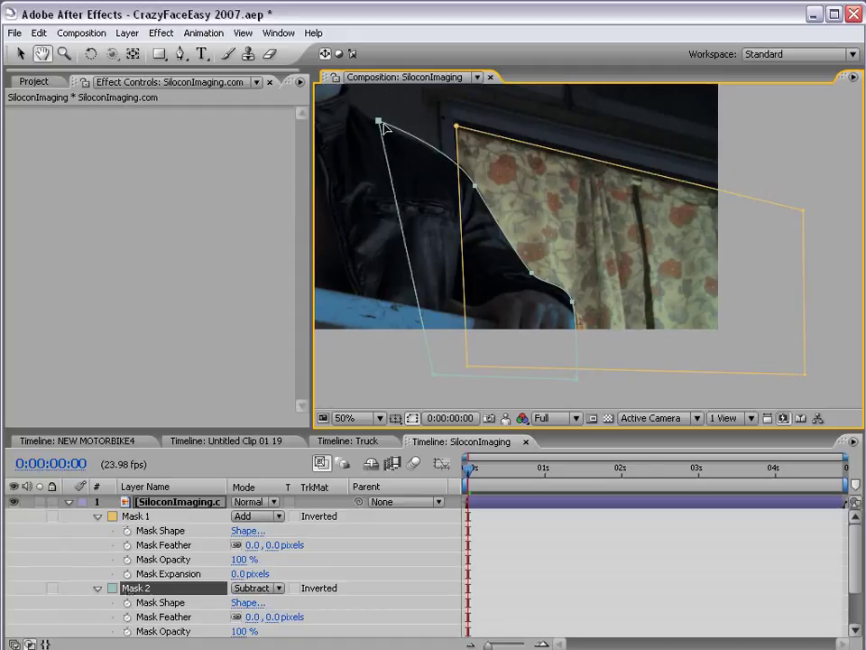
Step: Save the project
{"action": "left_click", "coordinate": [554, 507]}
{"action": "key", "text": "v"}
{"action": "left_click", "coordinate": [533, 548]}
{"action": "key", "text": "ctrl+s"}
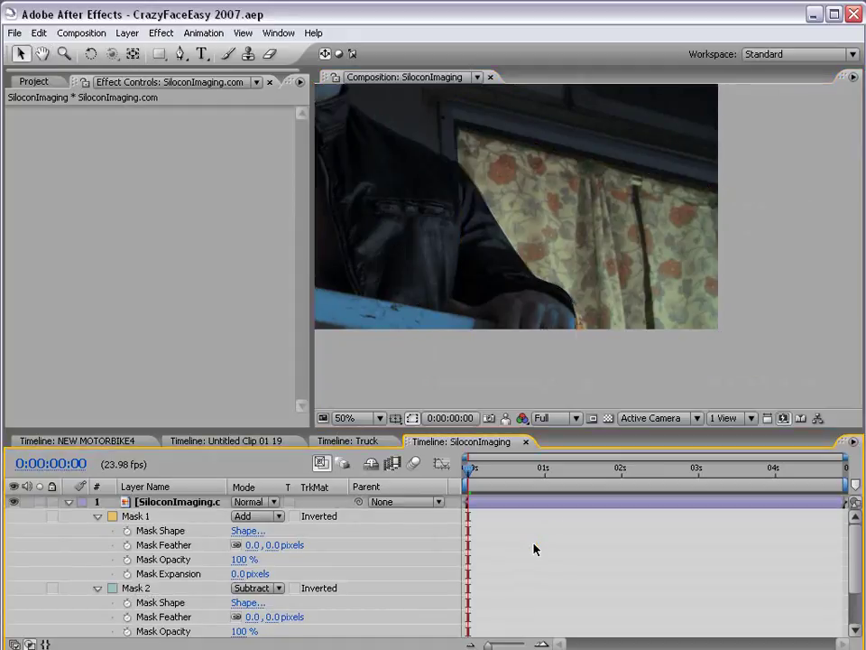
Step: Feather both Mask 1 and Mask 2 by 2 pixels
{"action": "left_click", "coordinate": [280, 545]}
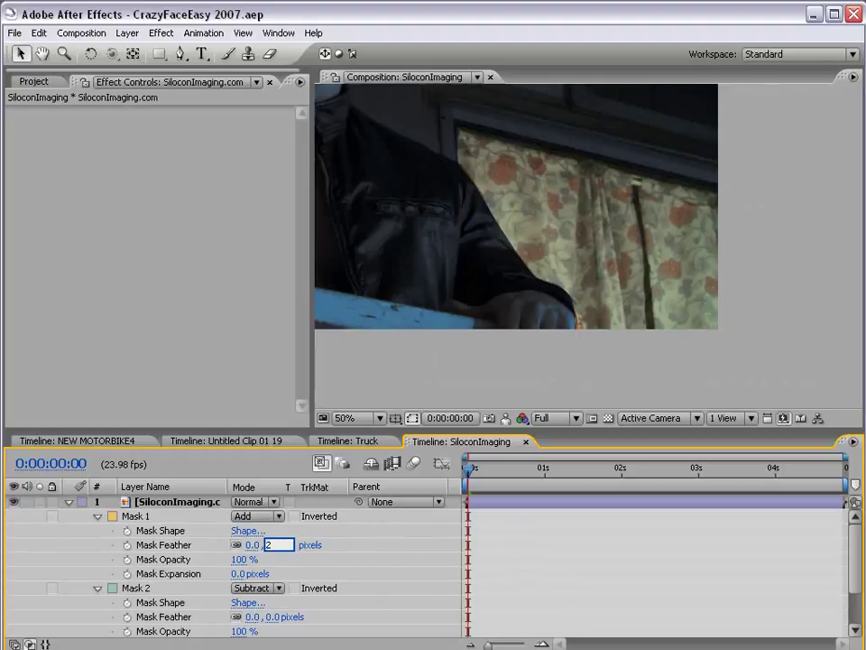
{"action": "type", "text": "2"}
{"action": "key", "text": "Return"}
{"action": "scroll", "coordinate": [371, 507], "scroll_direction": "down", "scroll_amount": 1}
{"action": "left_click", "coordinate": [268, 587]}
{"action": "type", "text": "2"}
{"action": "key", "text": "Return"}
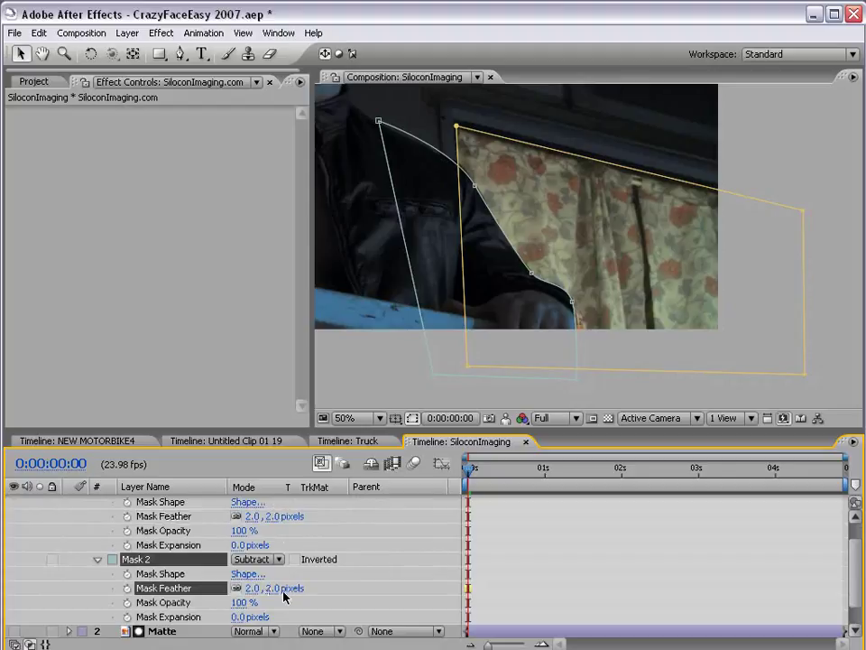
{"action": "left_click", "coordinate": [503, 483]}
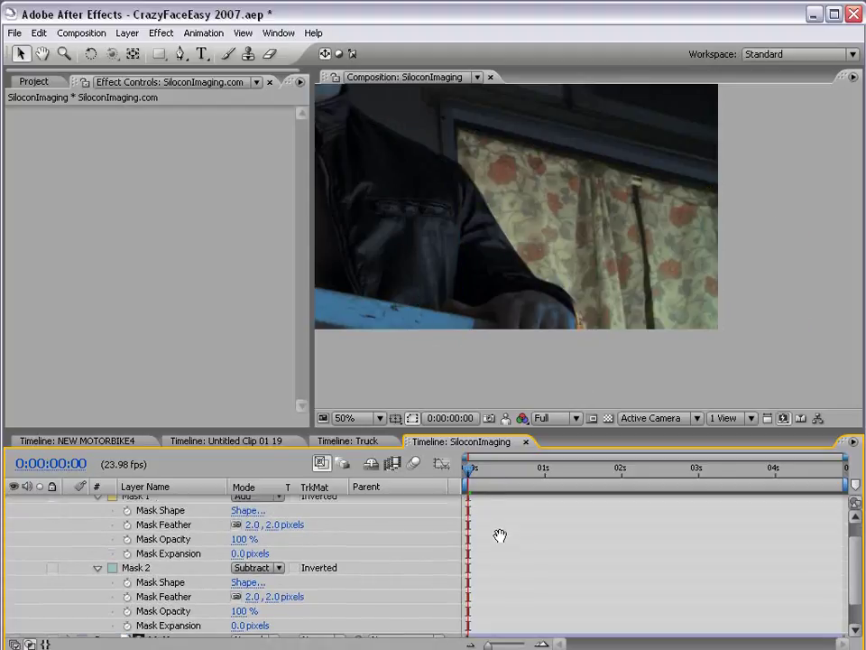
Step: Add Curves to the masked window layer, raising the RGB and Red curves to brighten and warm it
{"action": "left_click", "coordinate": [491, 502]}
{"action": "left_click", "coordinate": [160, 33]}
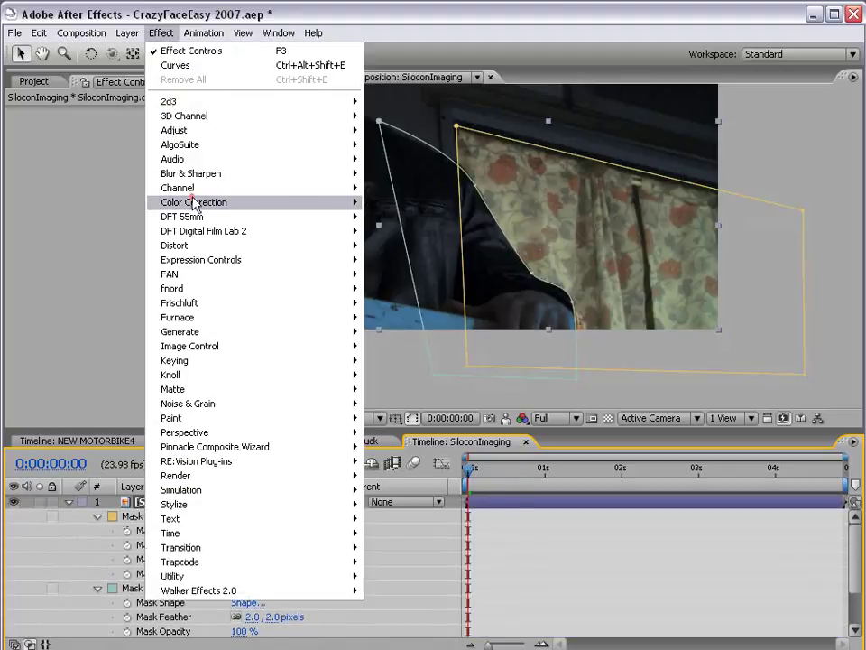
{"action": "mouse_move", "coordinate": [192, 202]}
{"action": "left_click", "coordinate": [434, 388]}
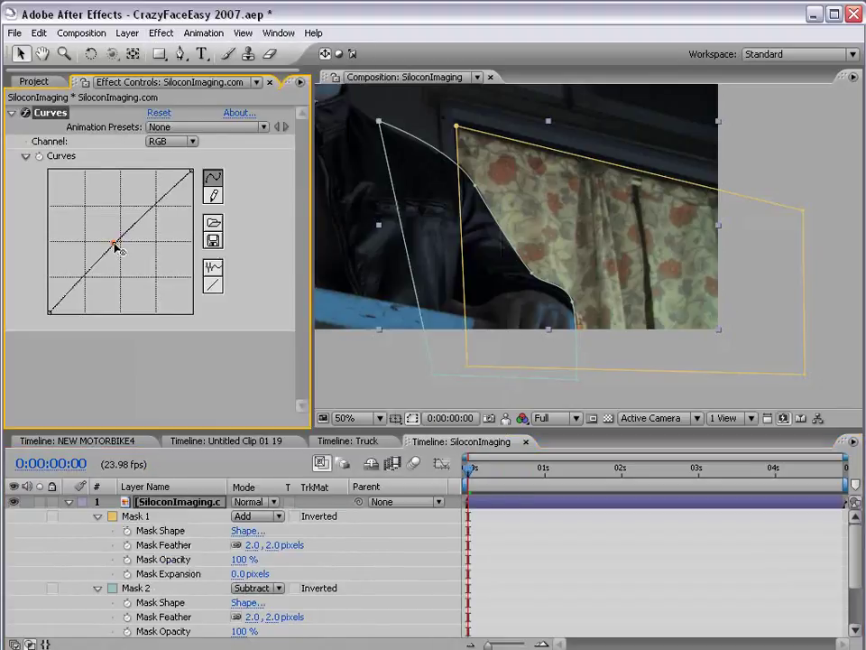
{"action": "left_click_drag", "start_coordinate": [110, 241], "coordinate": [109, 235]}
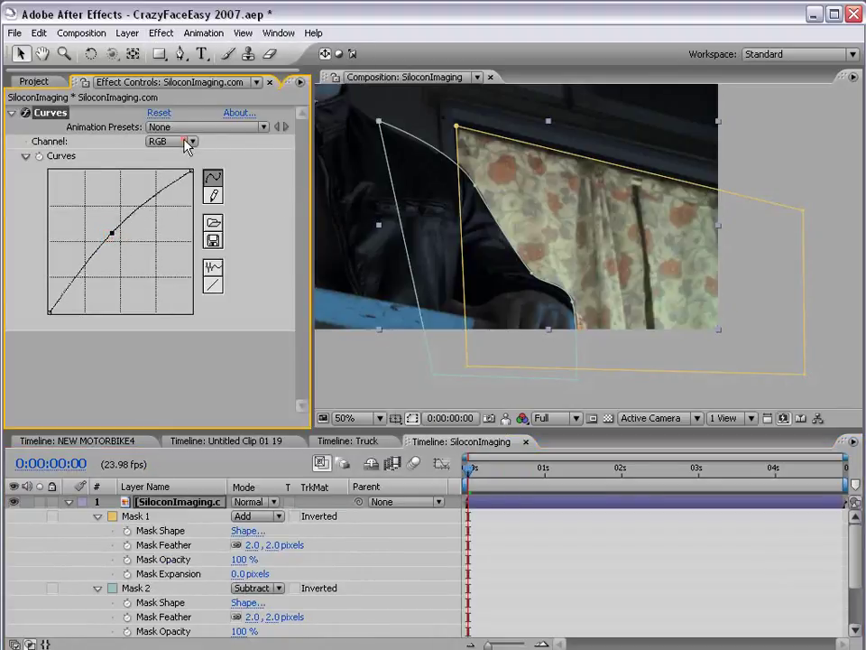
{"action": "left_click", "coordinate": [170, 142]}
{"action": "left_click", "coordinate": [171, 159]}
{"action": "mouse_move", "coordinate": [122, 244]}
{"action": "left_mouse_down"}
{"action": "mouse_move", "coordinate": [116, 232]}
{"action": "mouse_move", "coordinate": [125, 245]}
{"action": "left_mouse_up"}
{"action": "left_click", "coordinate": [174, 141]}
{"action": "left_click", "coordinate": [167, 185]}
Step: Add a Glow to the window with radius 48 and intensity 0.4
{"action": "left_click", "coordinate": [626, 330]}
{"action": "scroll", "coordinate": [578, 296], "scroll_direction": "down", "scroll_amount": 2}
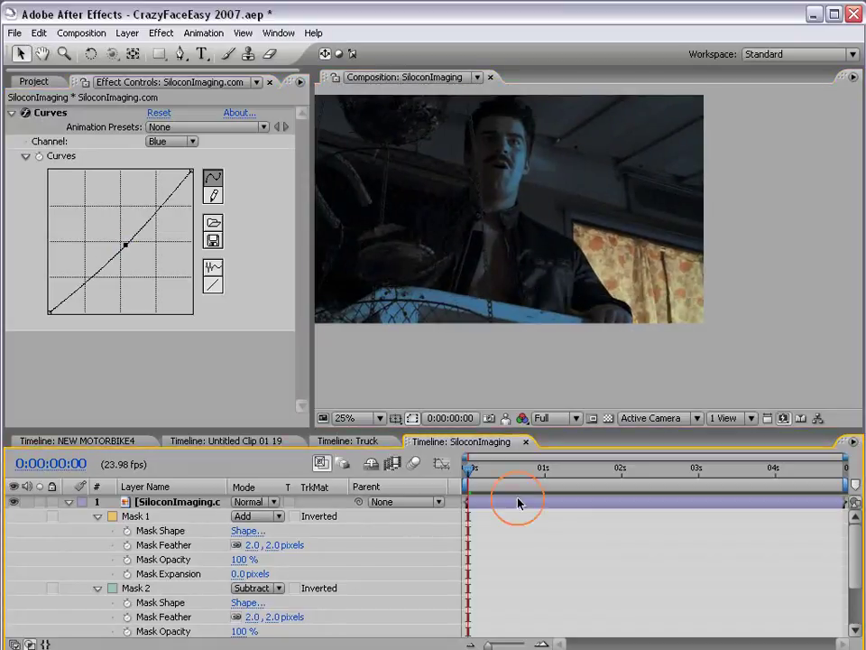
{"action": "left_click", "coordinate": [518, 498]}
{"action": "left_click", "coordinate": [162, 33]}
{"action": "mouse_move", "coordinate": [222, 506]}
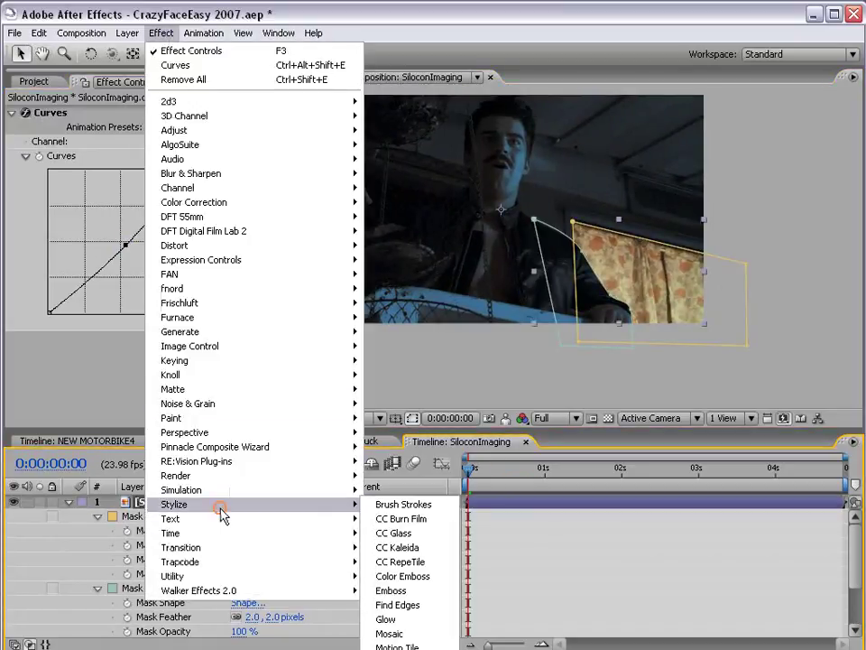
{"action": "left_click", "coordinate": [446, 617]}
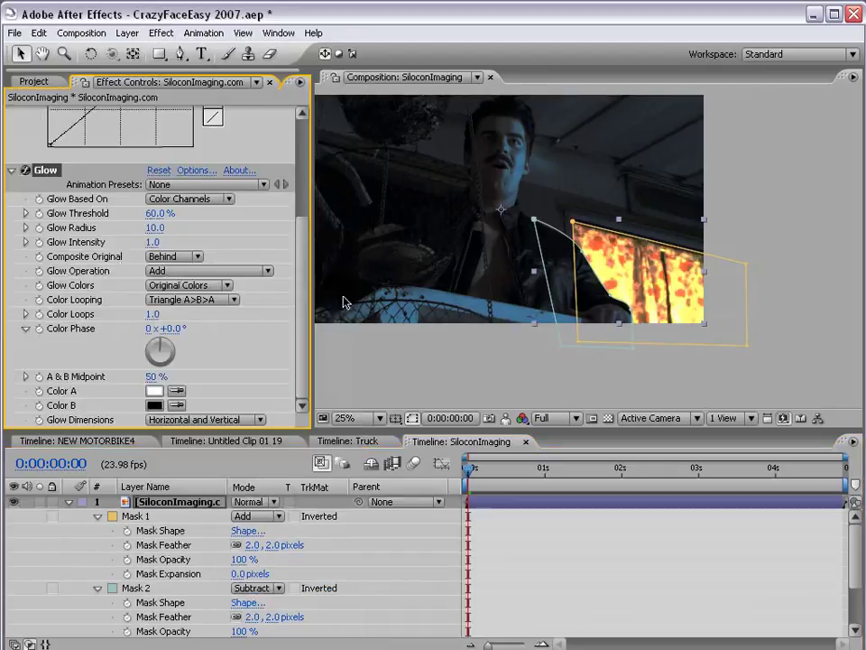
{"action": "left_click_drag", "start_coordinate": [155, 227], "coordinate": [106, 245]}
{"action": "left_click", "coordinate": [654, 528]}
Step: Preview the glowing window in an enlarged viewer at 50% and 25% zoom
{"action": "left_click_drag", "start_coordinate": [646, 321], "coordinate": [681, 363]}
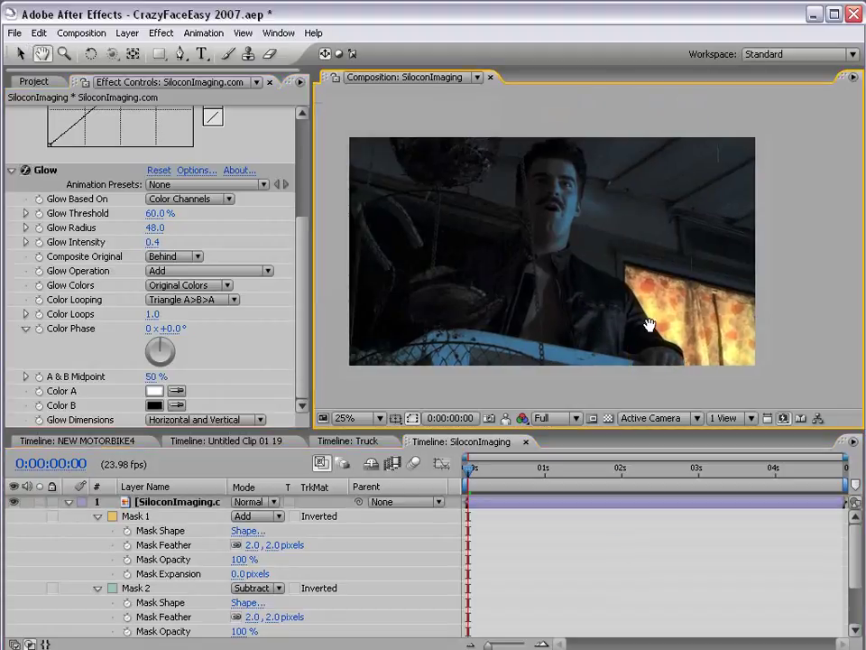
{"action": "key", "text": "grave"}
{"action": "key", "text": "grave"}
{"action": "key", "text": "period"}
{"action": "key", "text": "comma"}
Step: Straighten Adjustment Layer 4's Red and Blue curves toward neutral, then switch to the Truck composition
{"action": "left_click", "coordinate": [68, 502]}
{"action": "left_click", "coordinate": [172, 531]}
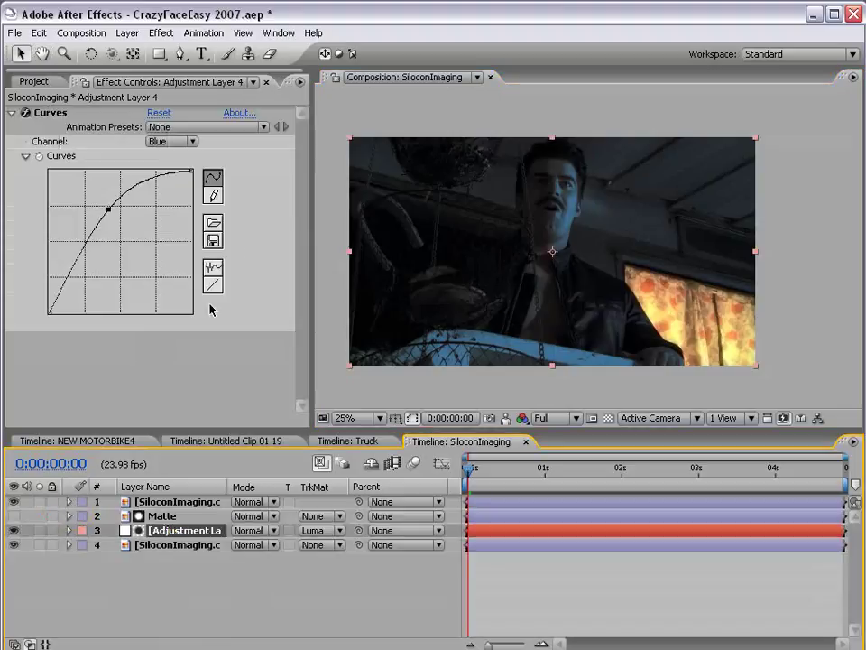
{"action": "left_click", "coordinate": [173, 141]}
{"action": "left_click", "coordinate": [170, 112]}
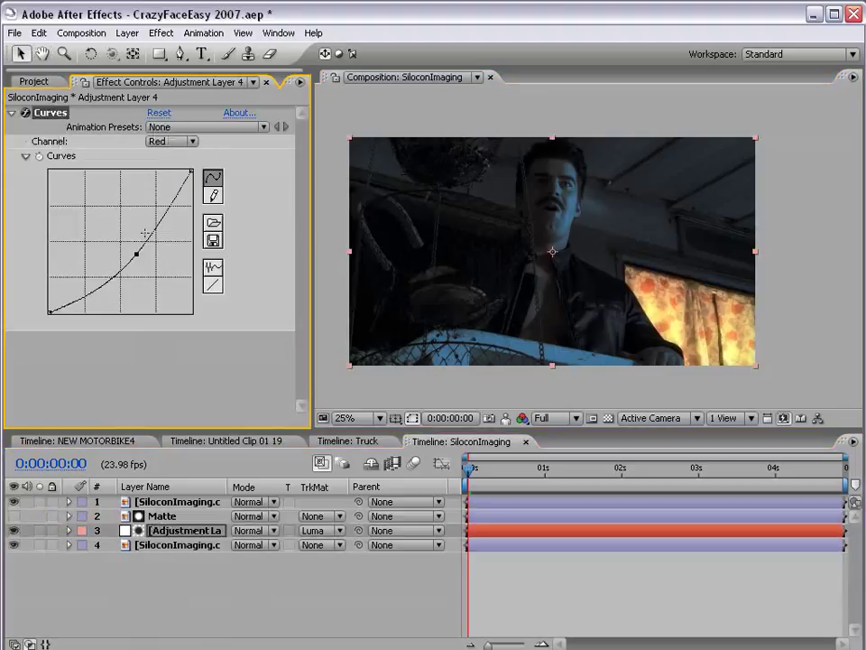
{"action": "left_click_drag", "start_coordinate": [135, 254], "coordinate": [116, 233]}
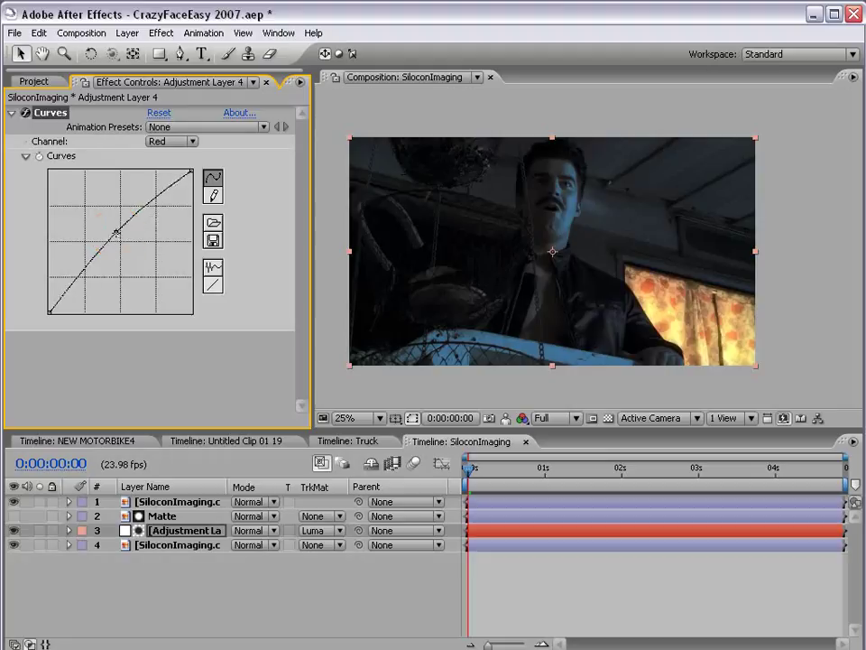
{"action": "left_click", "coordinate": [179, 142]}
{"action": "left_click", "coordinate": [173, 171]}
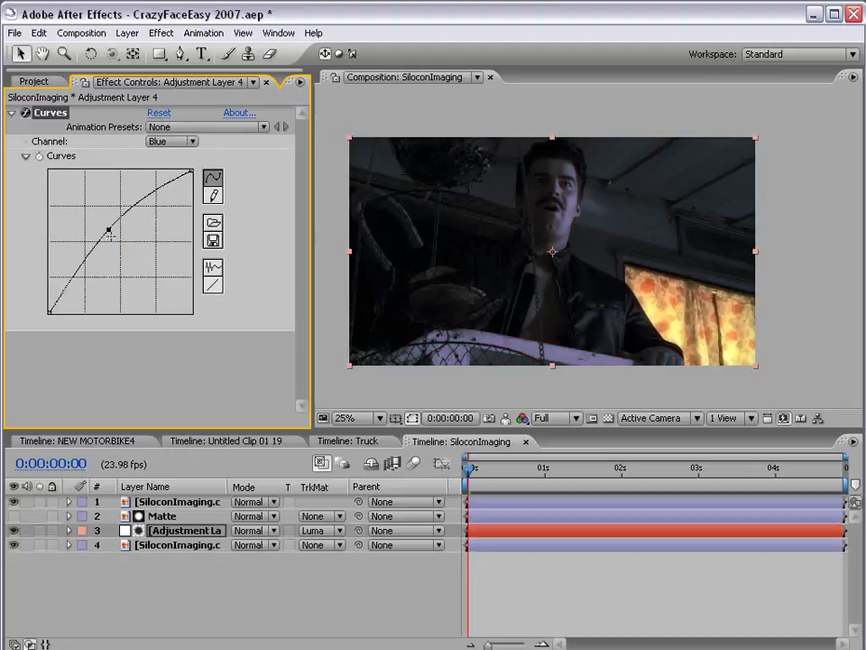
{"action": "left_click_drag", "start_coordinate": [108, 229], "coordinate": [130, 247]}
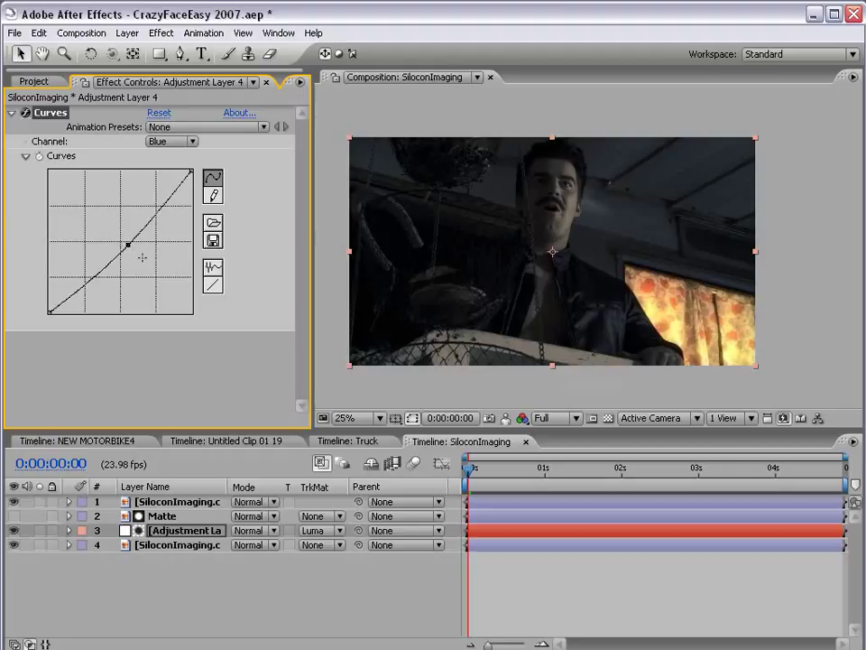
{"action": "left_click", "coordinate": [351, 441]}
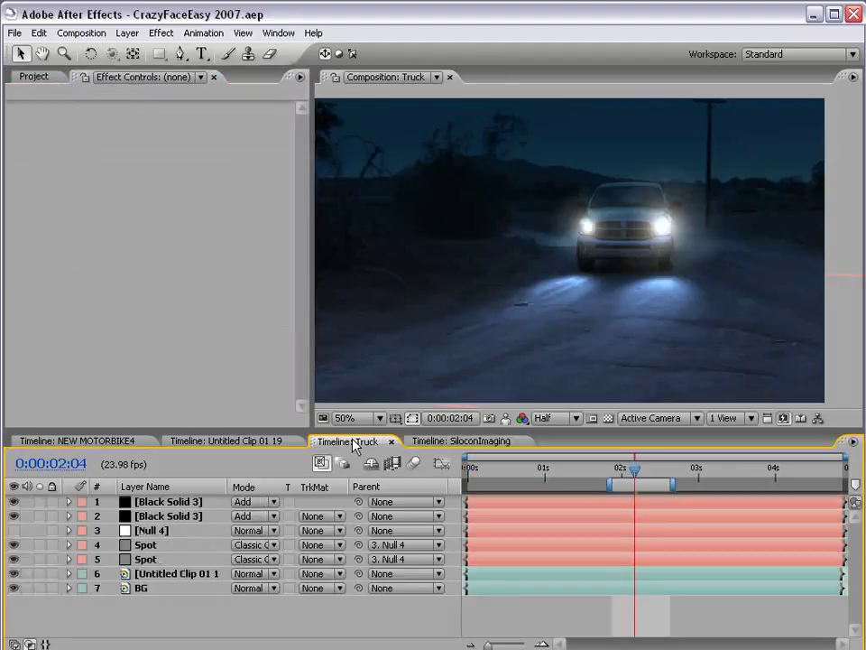